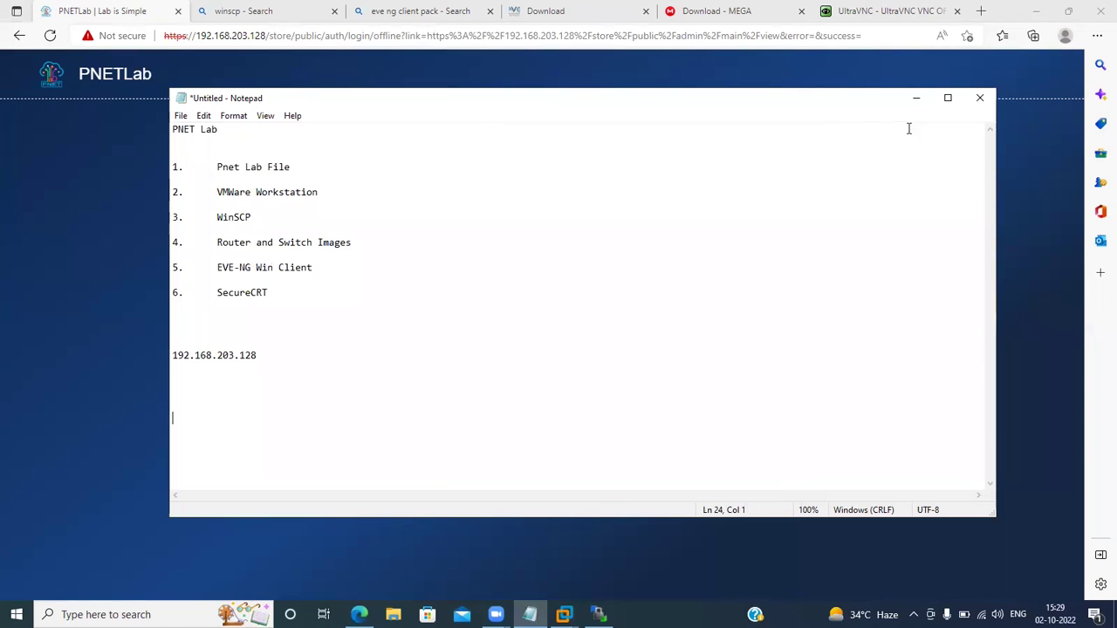
# Minimize the Notepad checklist of six tools and the server IP to show the PNETLab login page.
pyautogui.click(915, 100)
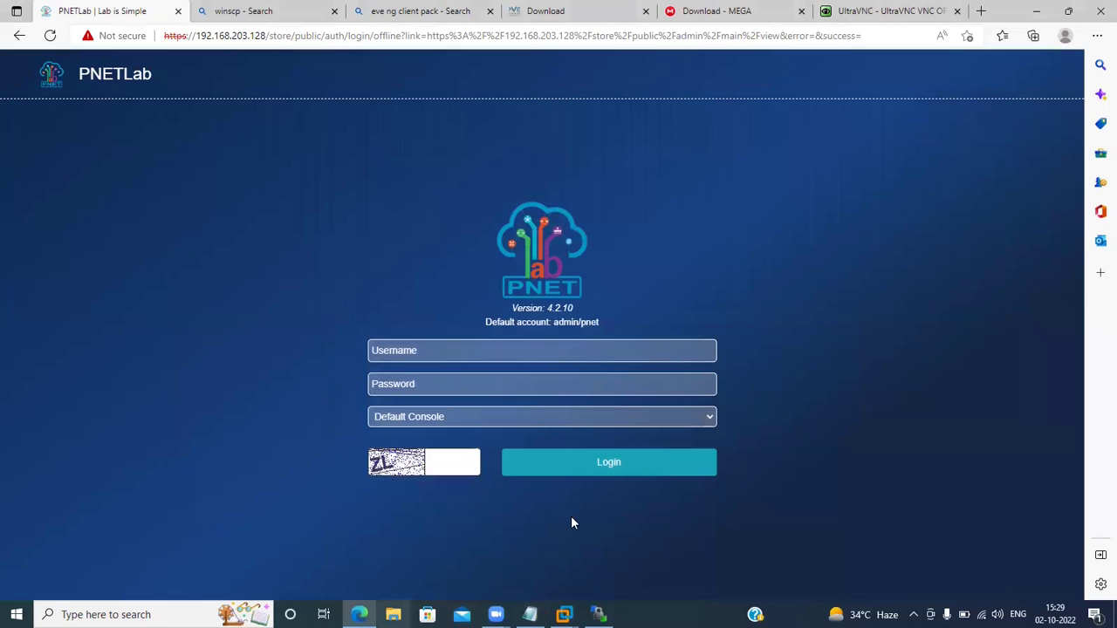
# Focus the PNETLab Username field, then bring the WinSCP session for 192.168.203.128 to the front.
pyautogui.click(421, 348)
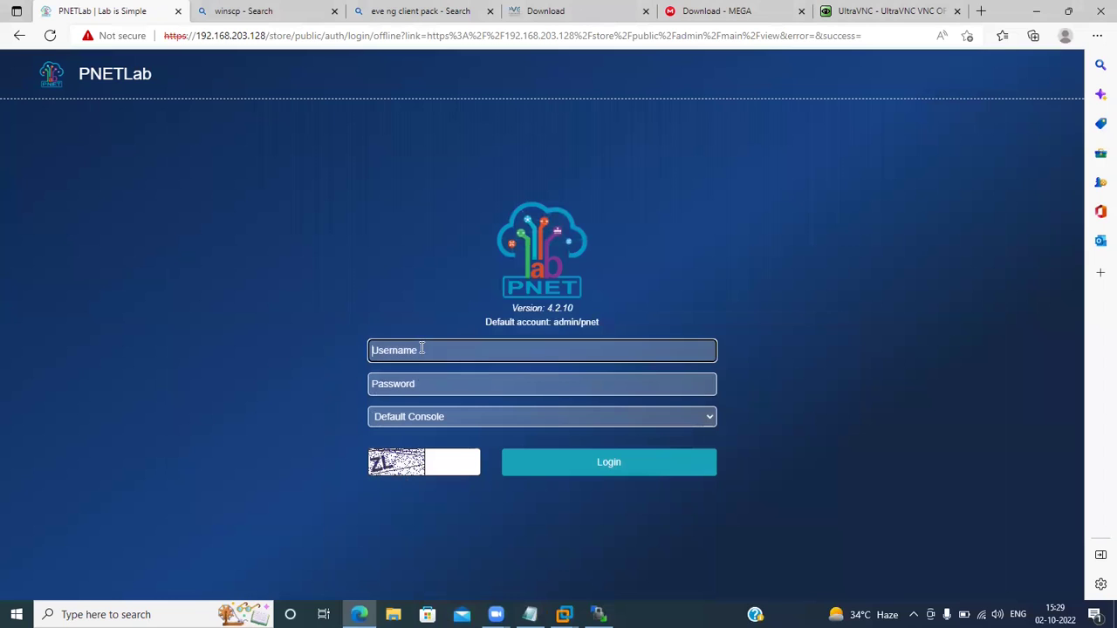
pyautogui.click(598, 614)
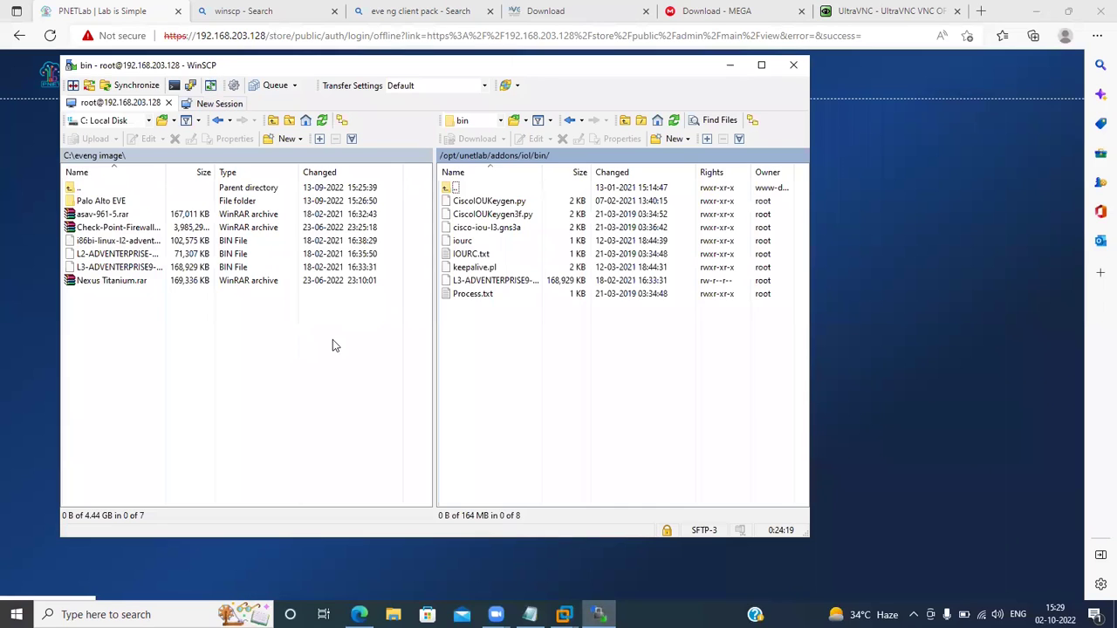
# Move the remote panel up two levels from iol/bin and open /opt/unetlab/addons/qemu/.
pyautogui.doubleClick(455, 190)
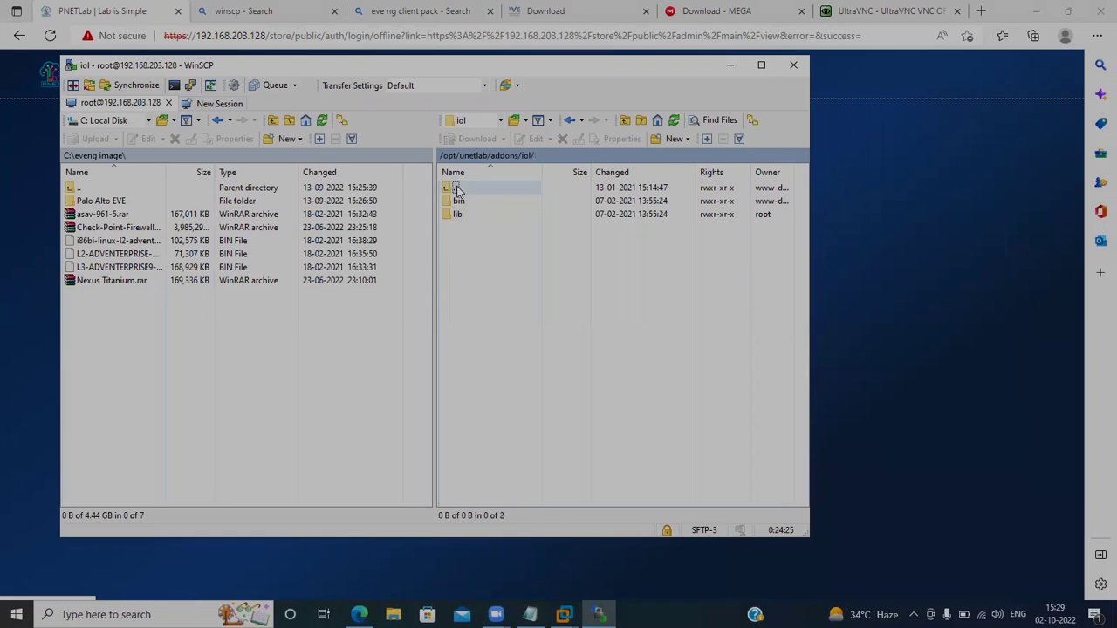
pyautogui.doubleClick(456, 189)
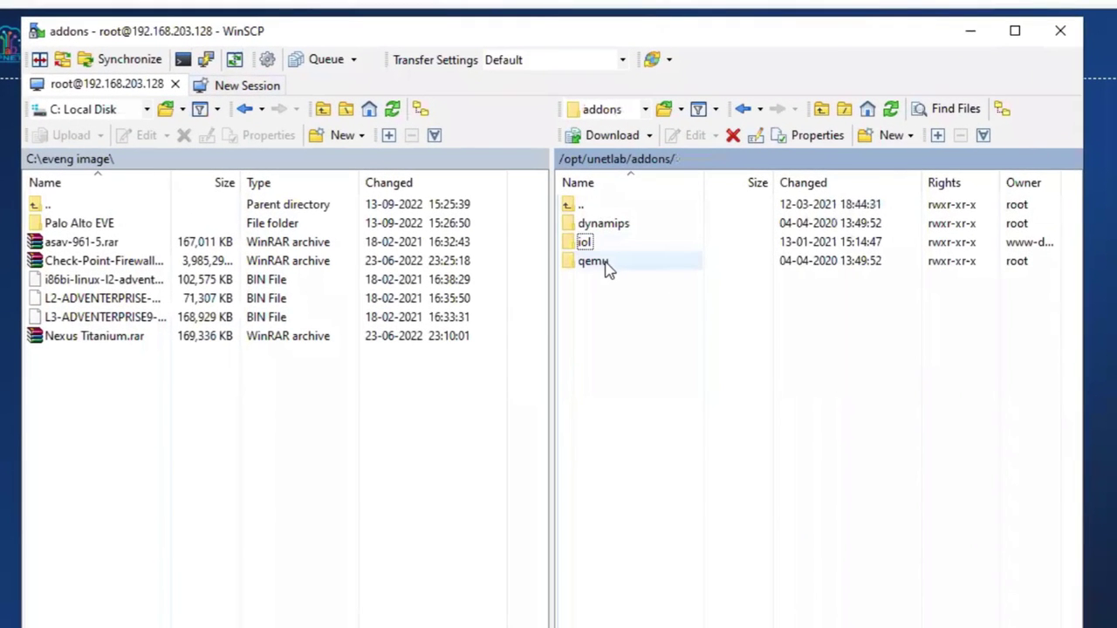
pyautogui.doubleClick(609, 267)
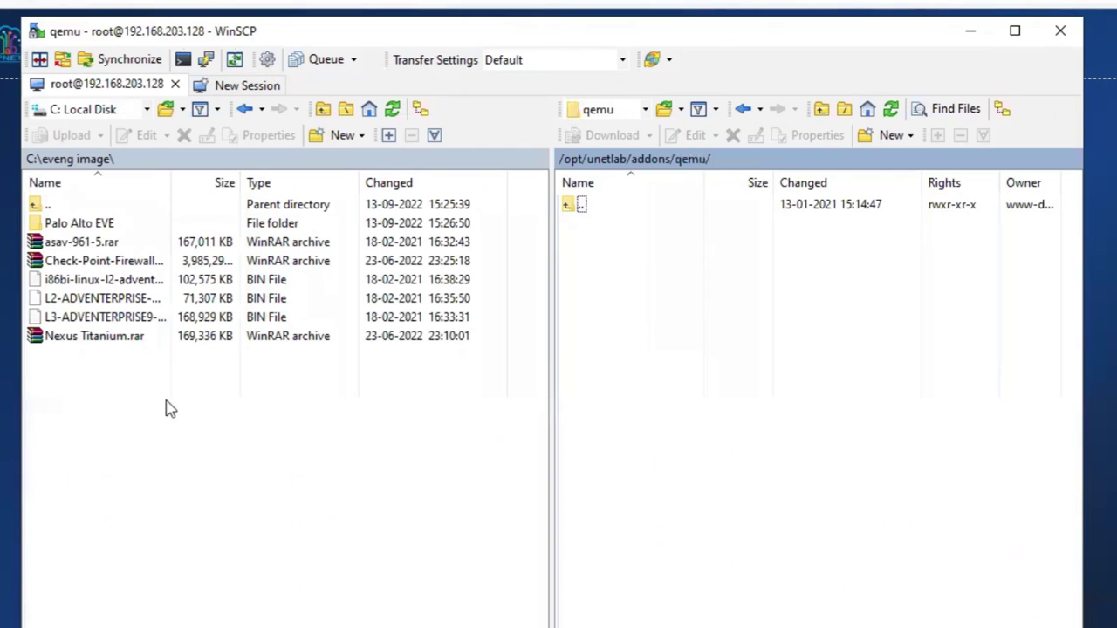
# Change the local panel's directory to drive Local Disk (H:).
pyautogui.doubleClick(90, 165)
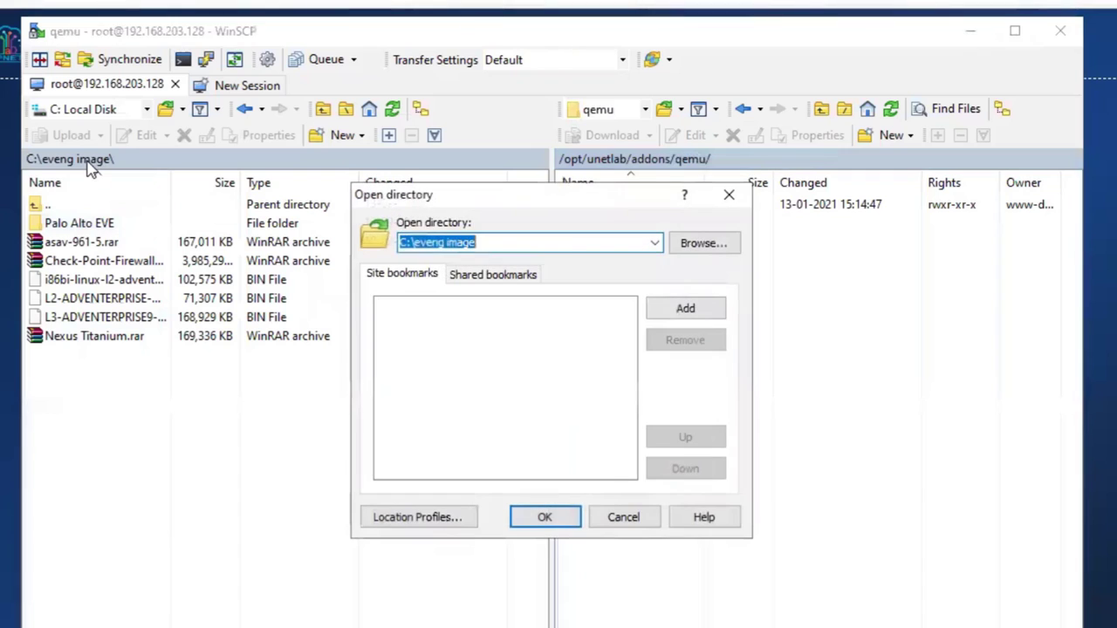
pyautogui.click(703, 242)
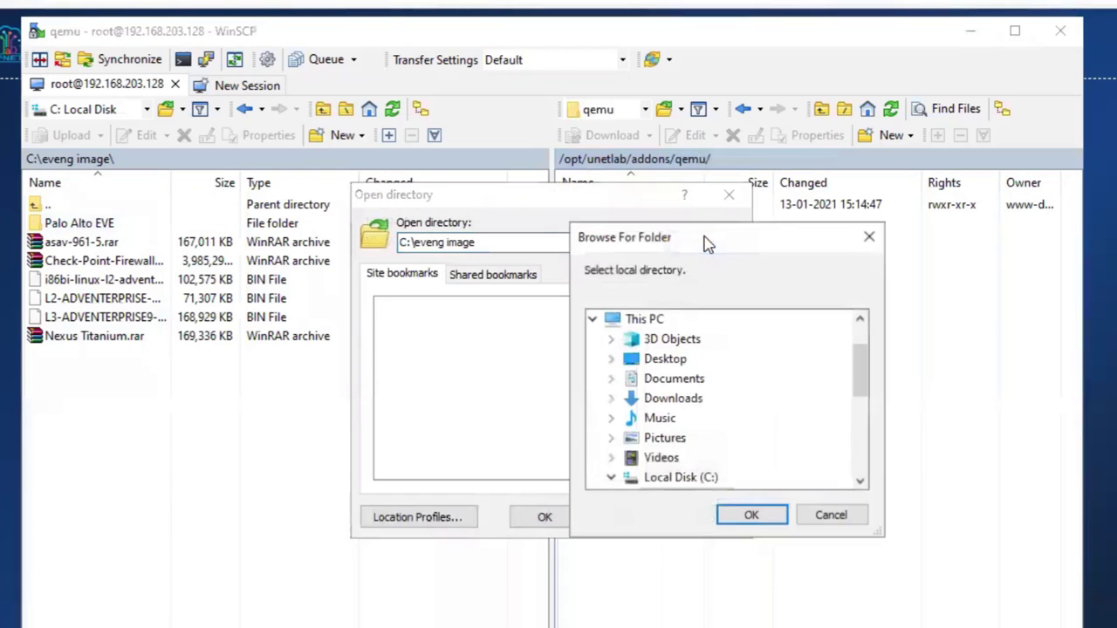
pyautogui.click(860, 480)
pyautogui.click(859, 480)
pyautogui.click(859, 480)
pyautogui.click(859, 479)
pyautogui.click(860, 480)
pyautogui.click(859, 480)
pyautogui.click(859, 480)
pyautogui.click(859, 480)
pyautogui.click(860, 479)
pyautogui.click(859, 480)
pyautogui.click(859, 480)
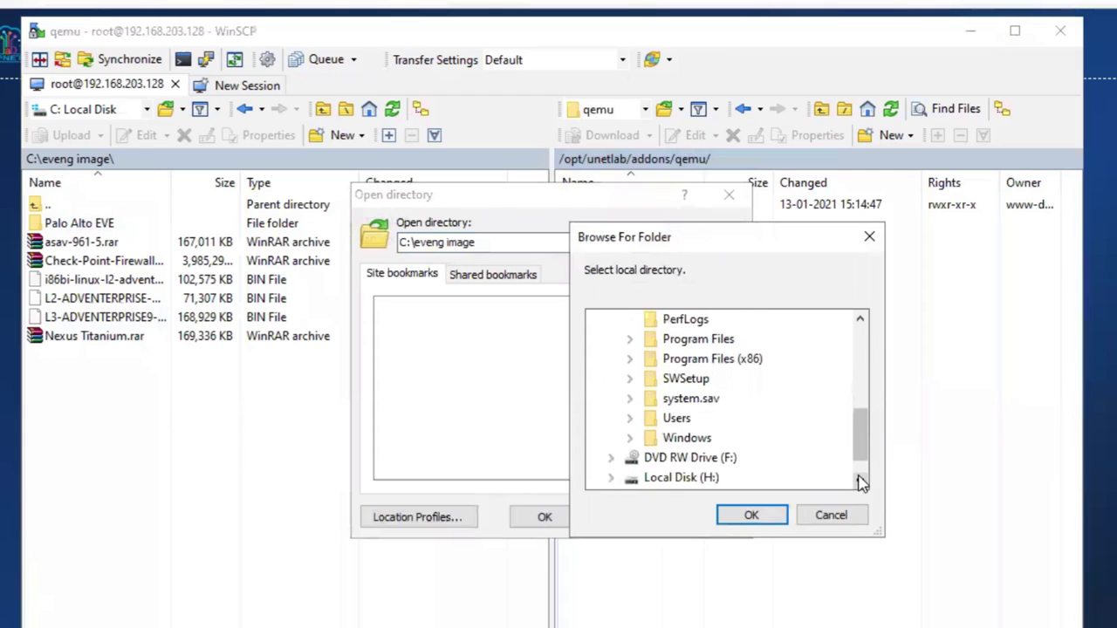
pyautogui.click(689, 477)
pyautogui.click(752, 516)
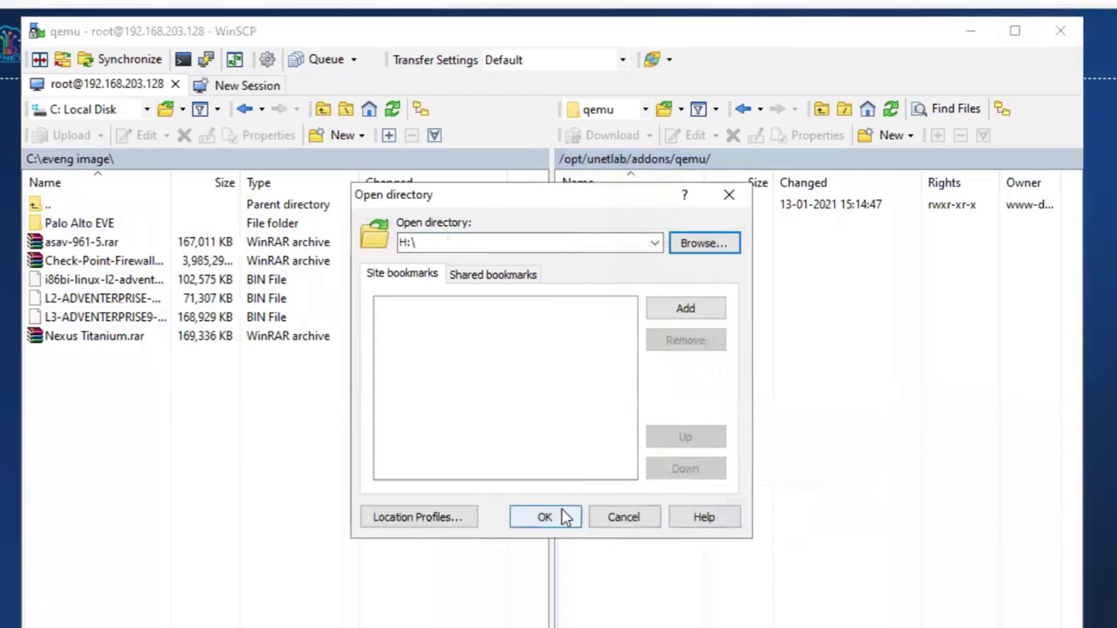
pyautogui.click(563, 516)
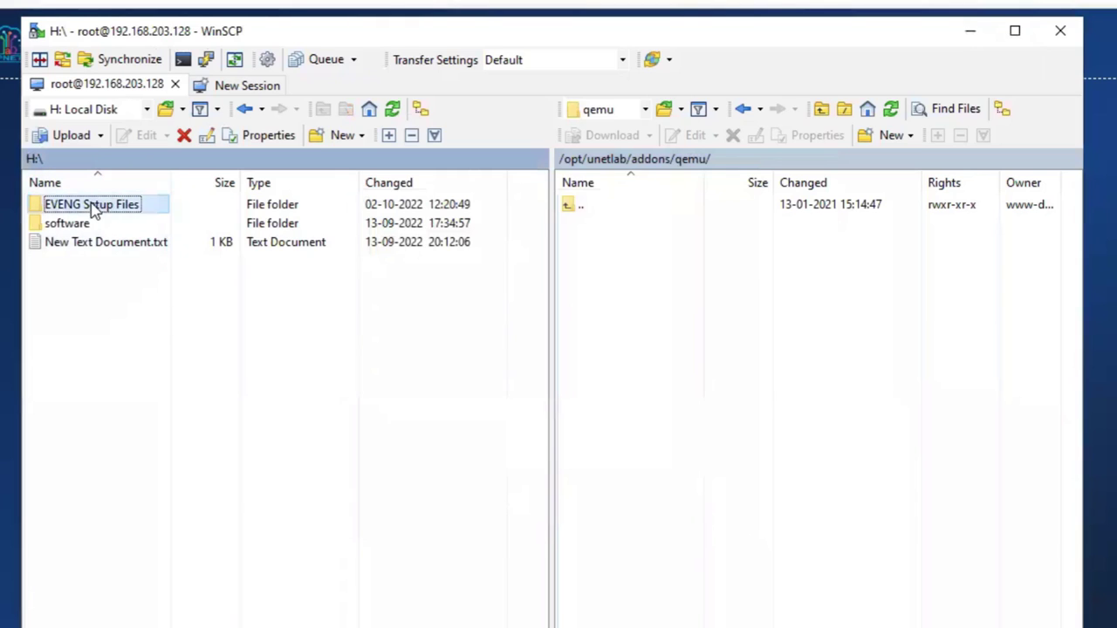
# Go to H:\EVENG Setup Files\PNet Lab locally and select the fortinet-firewall6.4.4 folder.
pyautogui.doubleClick(119, 210)
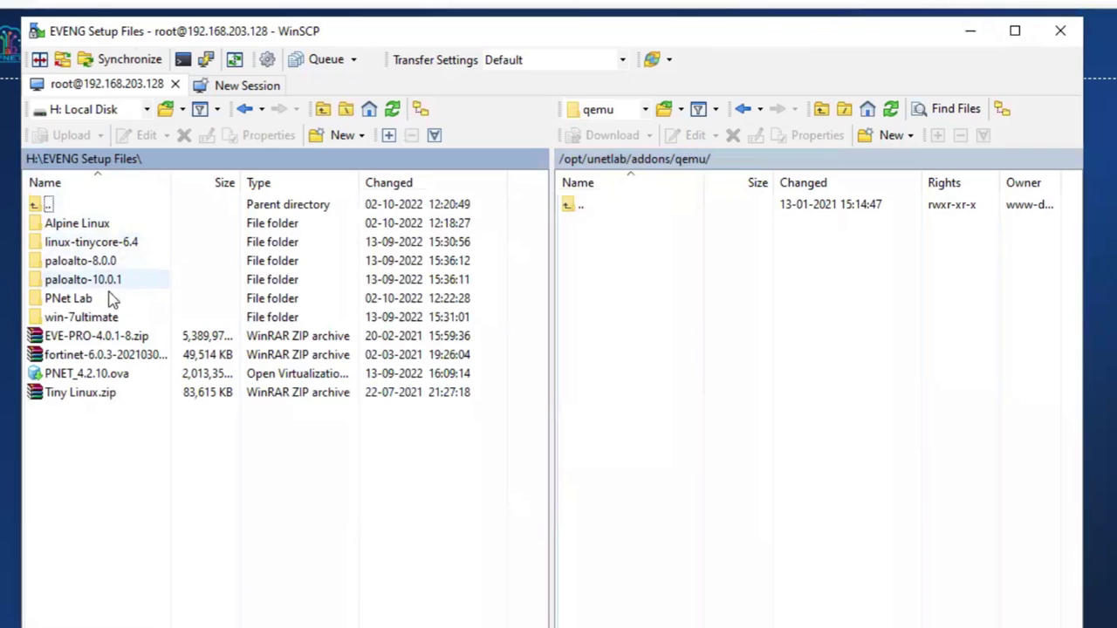
pyautogui.doubleClick(68, 298)
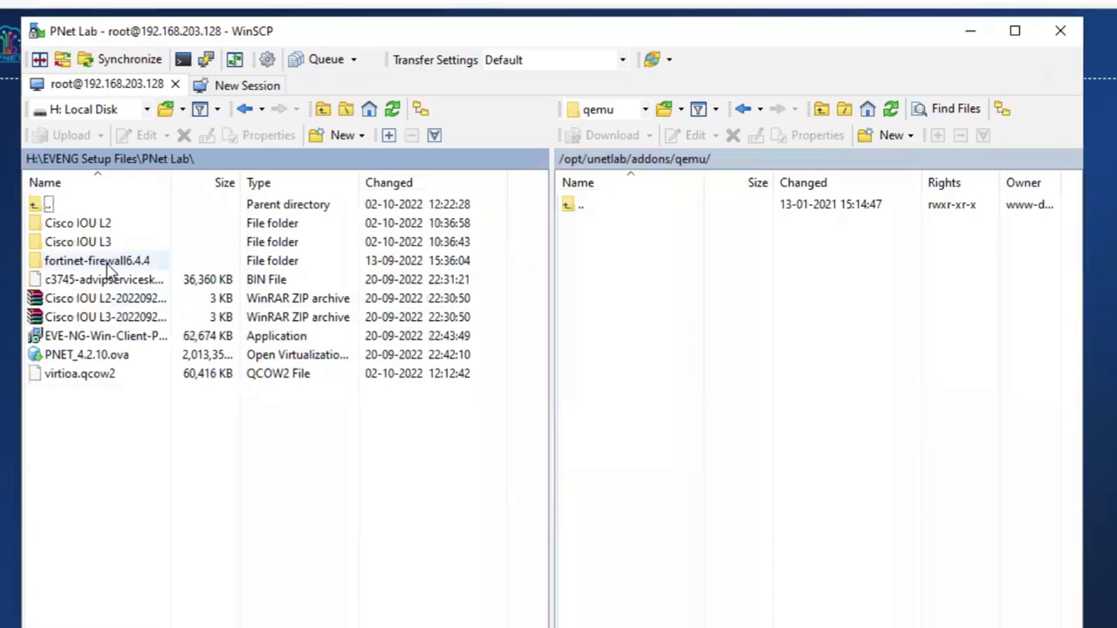
pyautogui.click(118, 267)
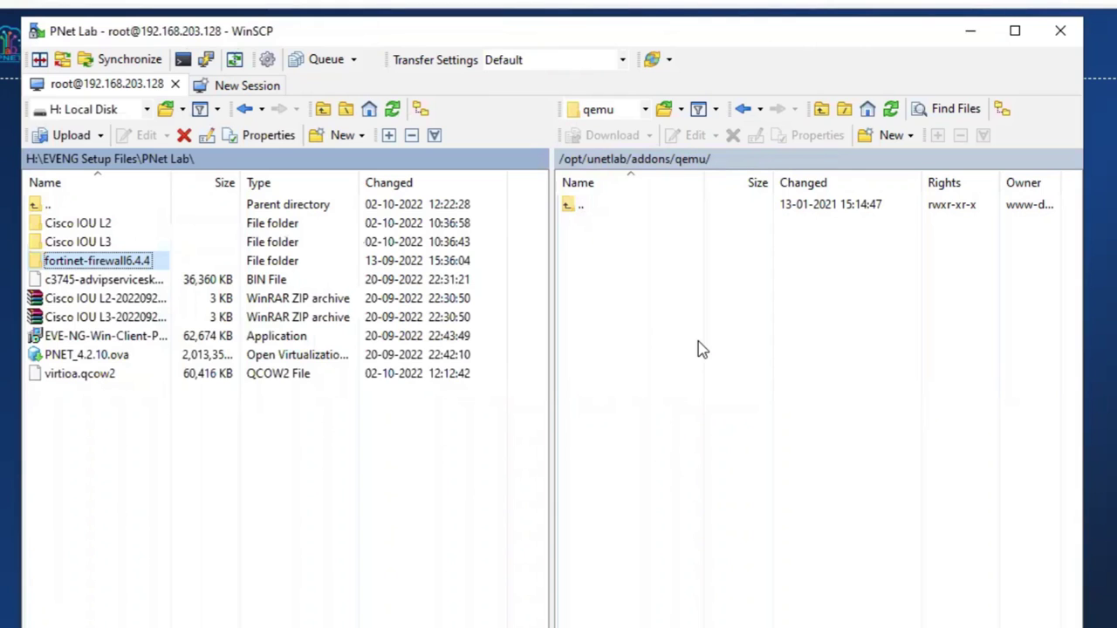
pyautogui.rightClick(668, 316)
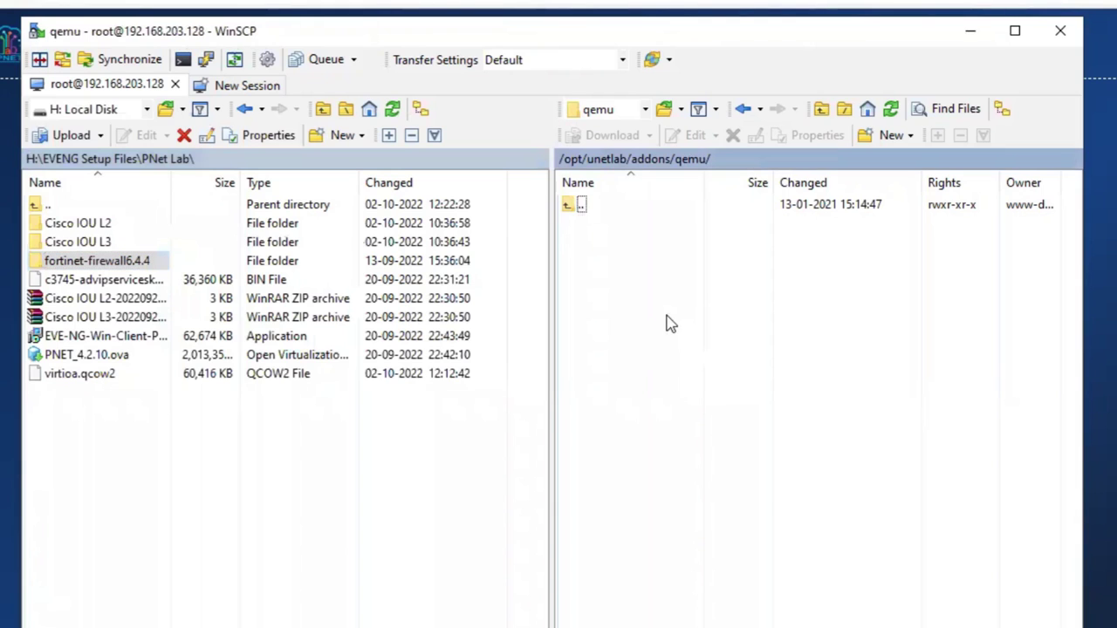
pyautogui.moveTo(826, 440)
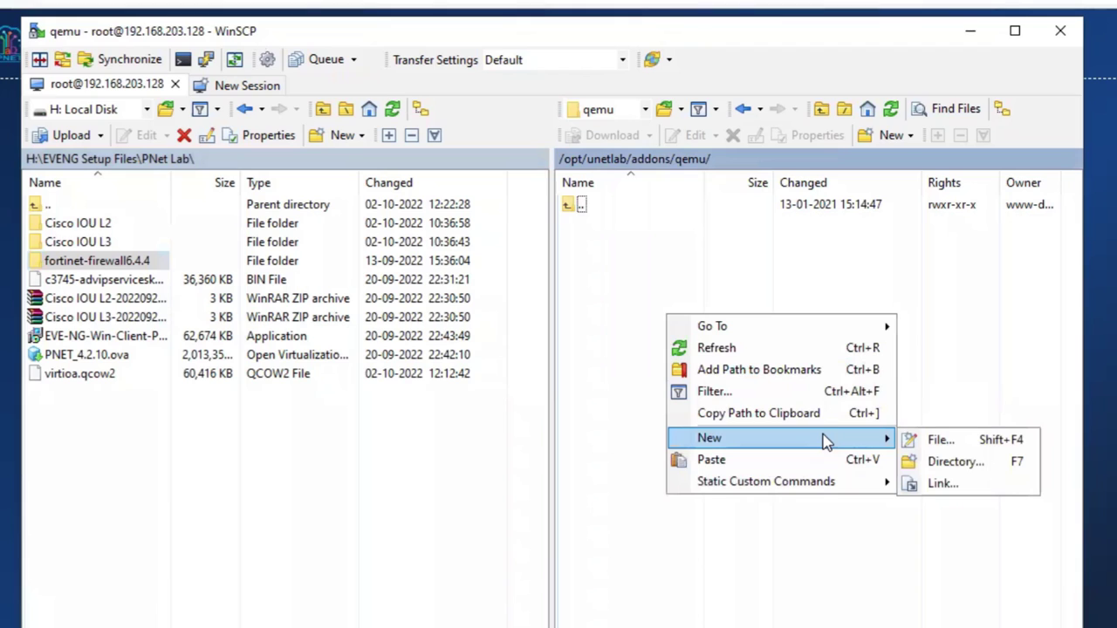
pyautogui.click(616, 405)
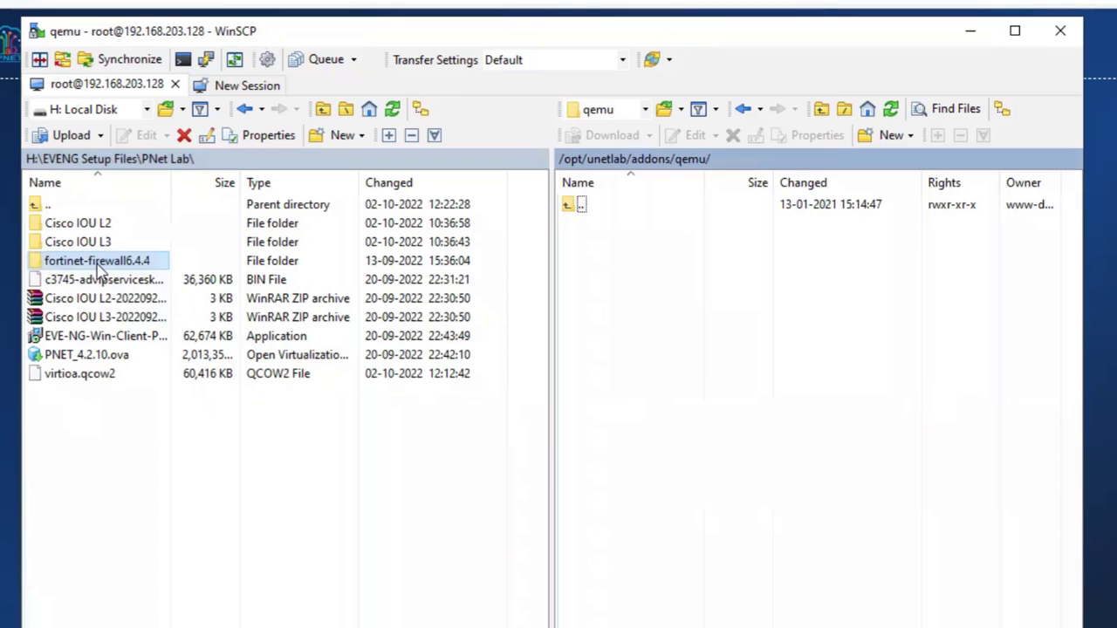
# Check the fortinet-firewall6.4.4 contents, then drag the folder into the remote qemu folder.
pyautogui.doubleClick(94, 262)
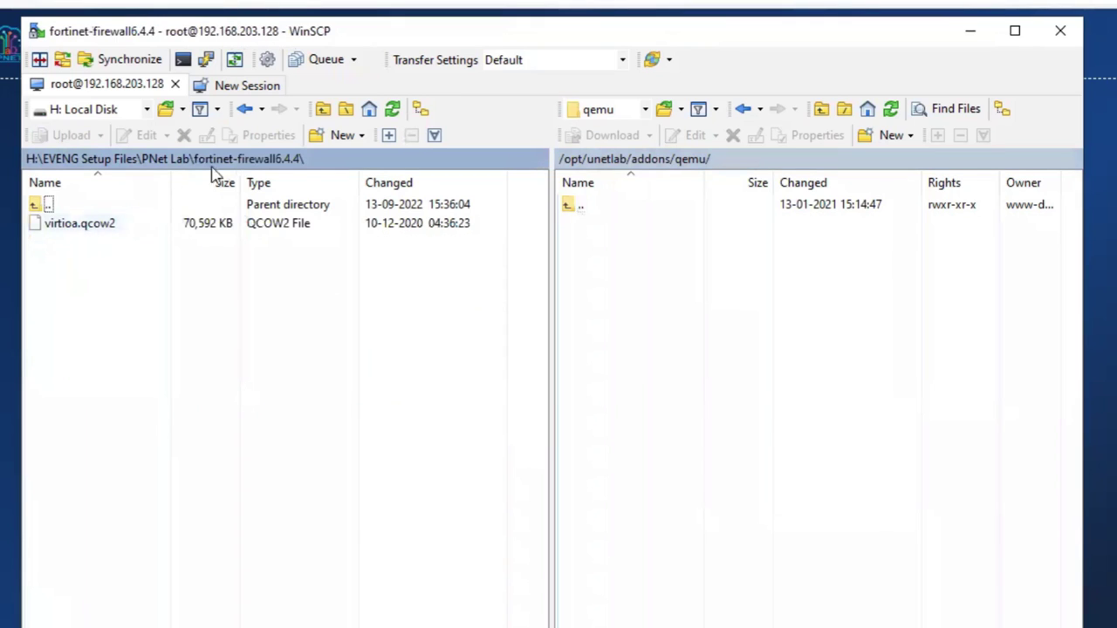
pyautogui.click(251, 165)
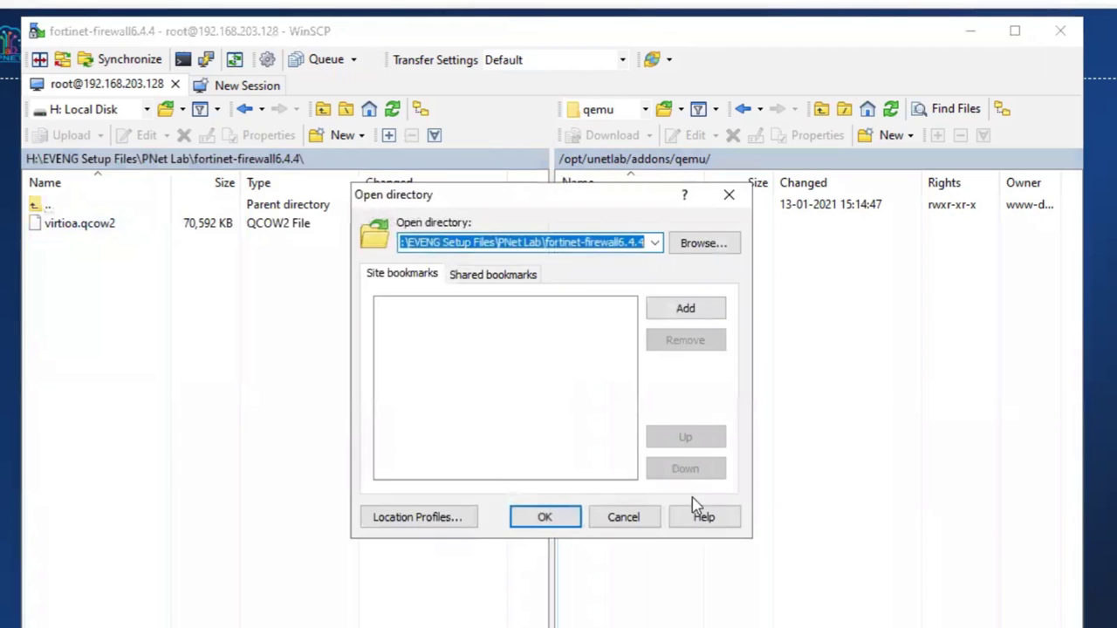
pyautogui.click(641, 526)
pyautogui.click(165, 160)
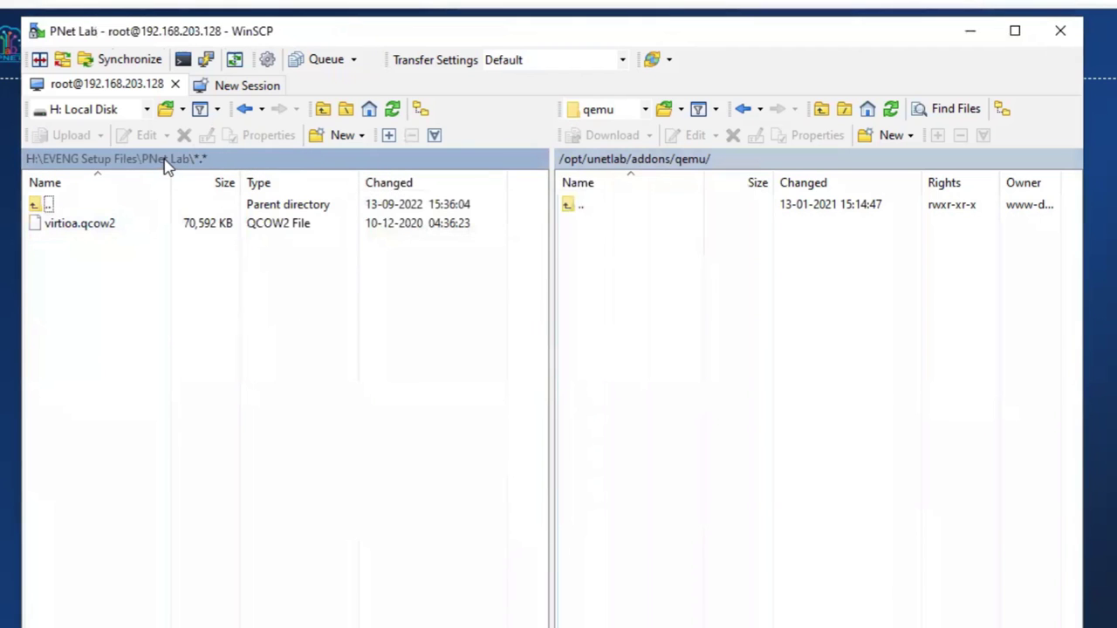
pyautogui.click(88, 269)
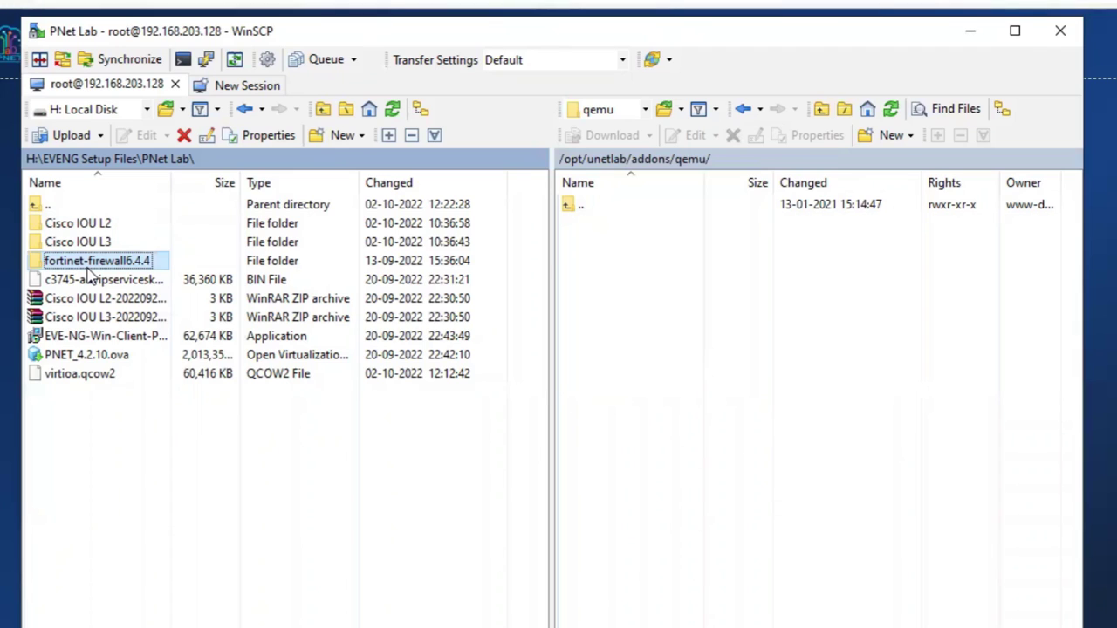
pyautogui.moveTo(98, 260); pyautogui.dragTo(711, 347)
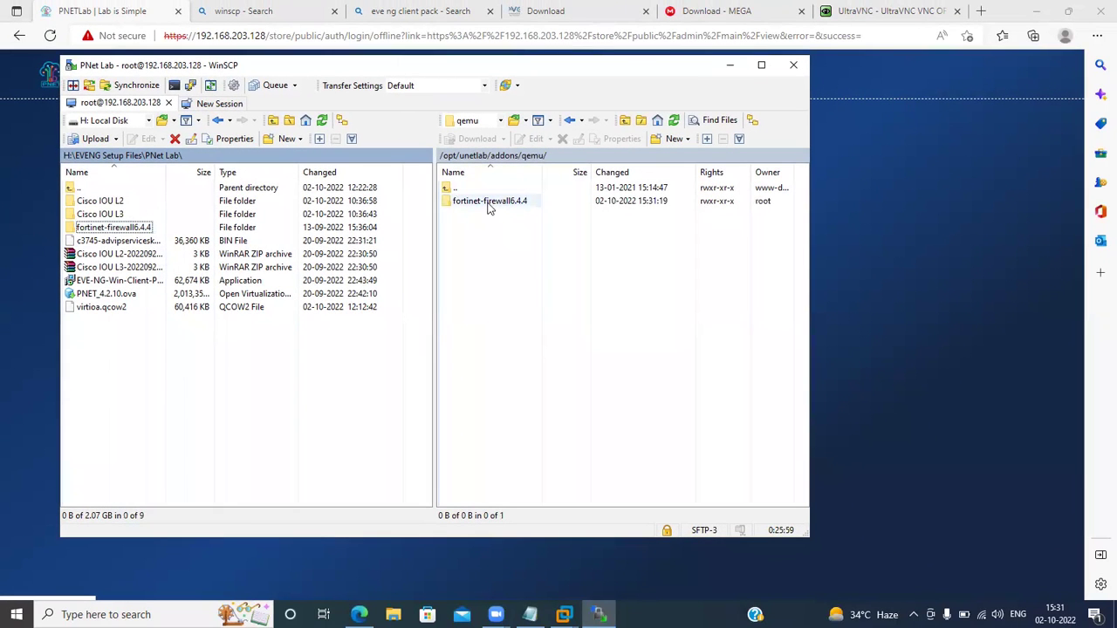
# In the PNET_4.2.10 VM console, rerun /opt/unetlab/wrappers/unl_wrapper -a fixpermissions twice.
pyautogui.click(563, 614)
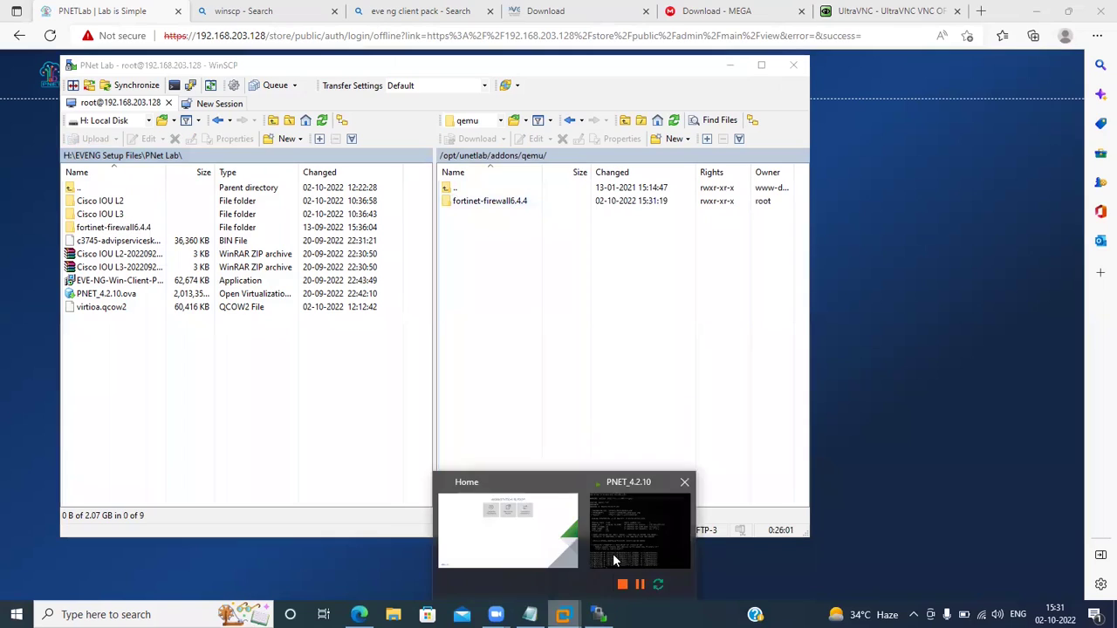
pyautogui.click(615, 552)
pyautogui.press('Up')
pyautogui.press('Return')
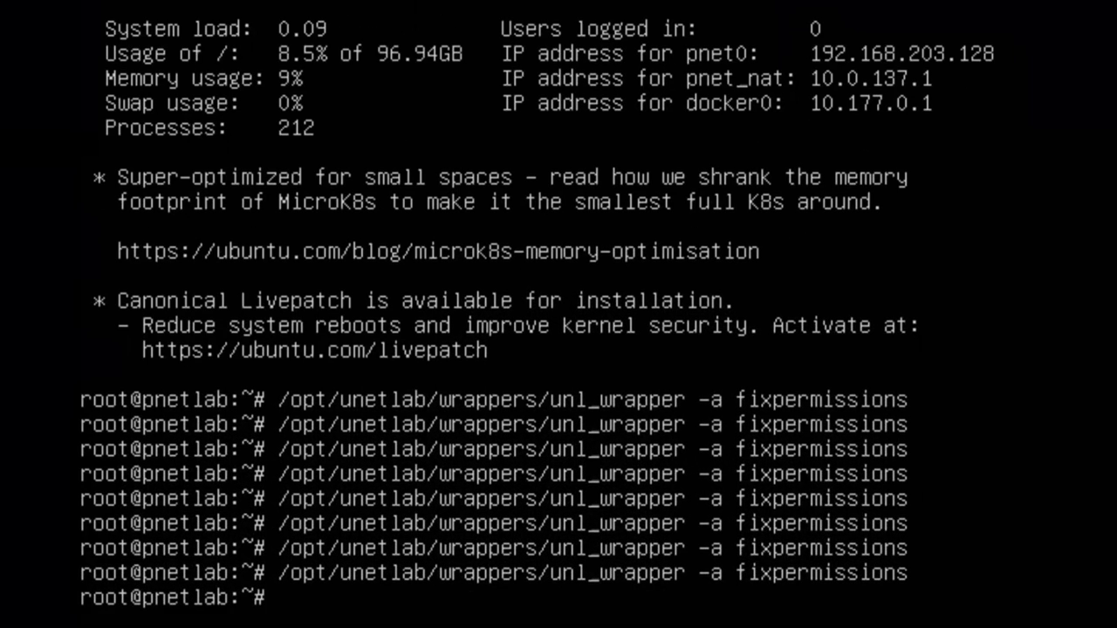
pyautogui.press('Up')
pyautogui.press('Return')
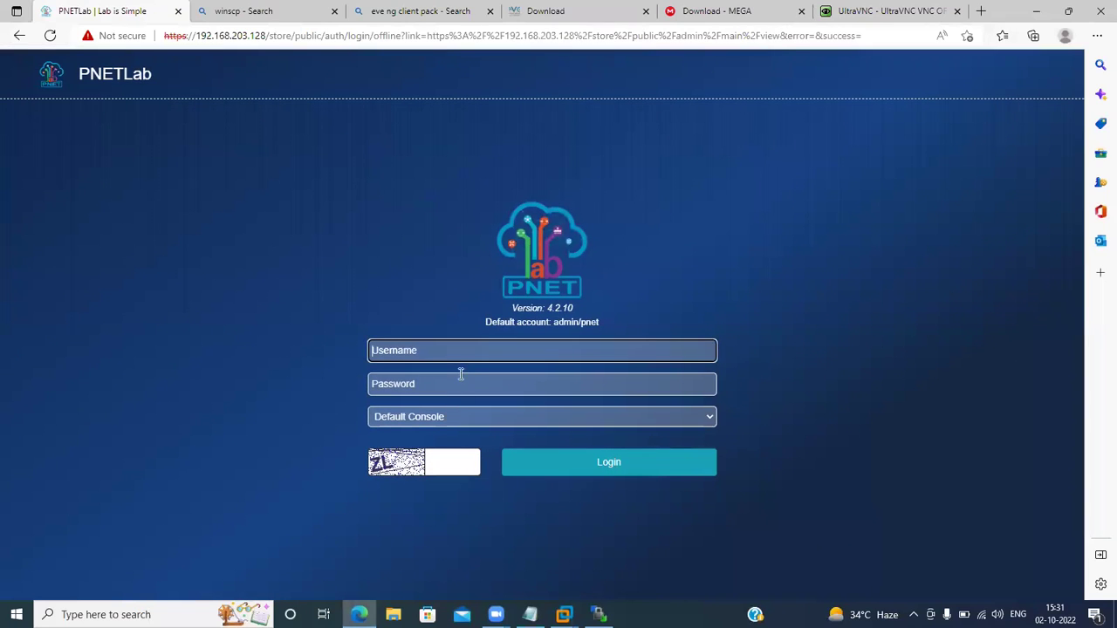
# Log in with the default admin username, its password, the captcha code, and HTML Console selected.
pyautogui.write('admin')
pyautogui.press('Tab')
pyautogui.write('pnet')
pyautogui.press('Tab')
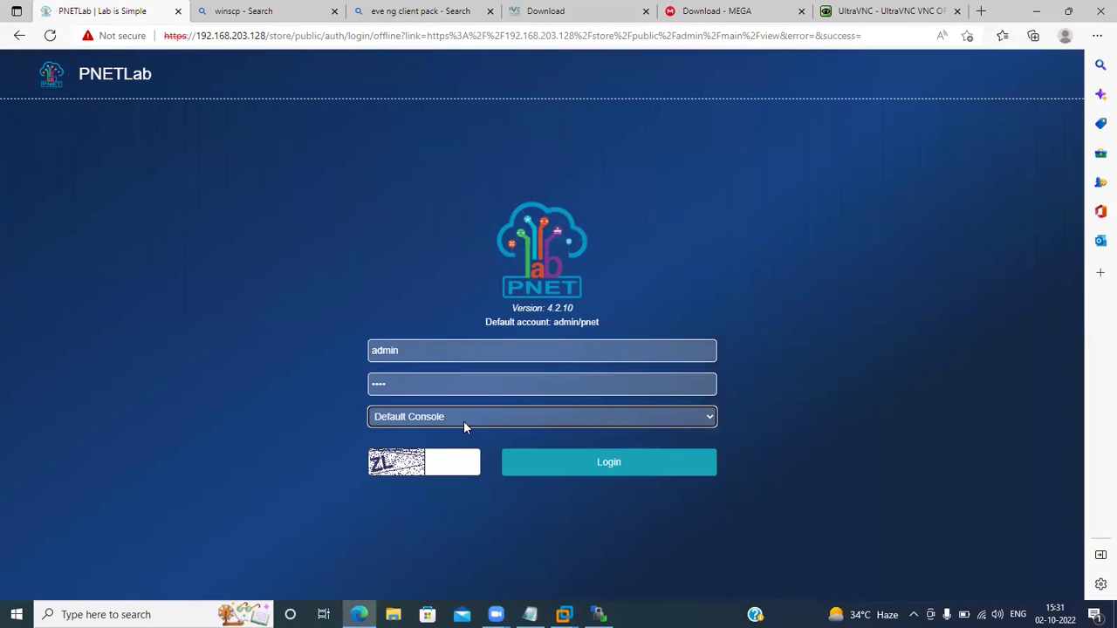
pyautogui.click(451, 461)
pyautogui.write('ZL')
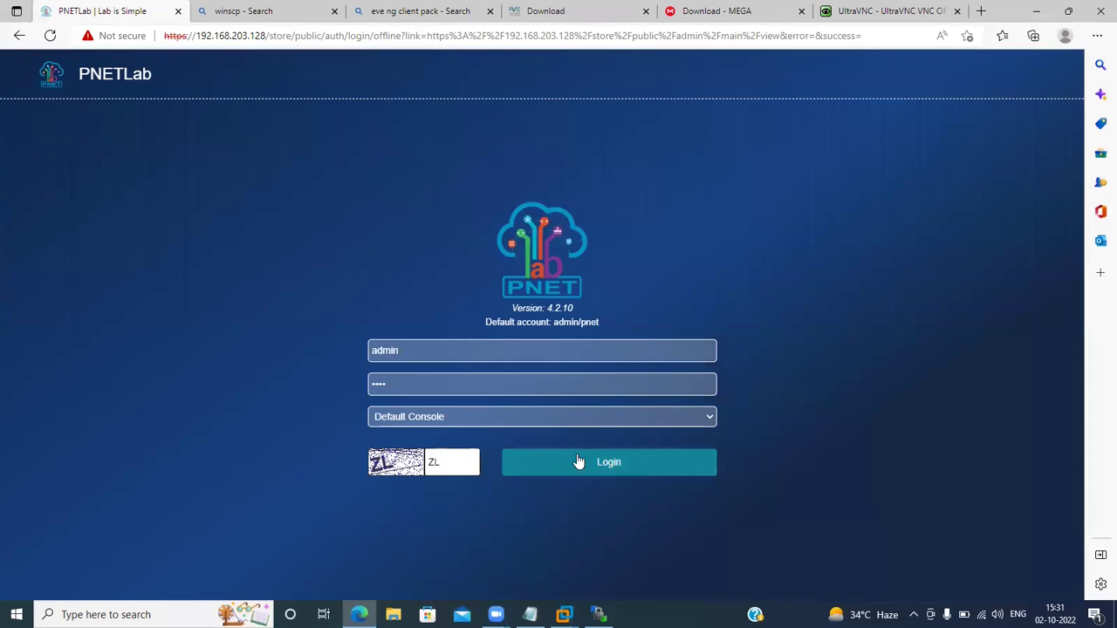
pyautogui.click(504, 418)
pyautogui.click(431, 448)
pyautogui.click(574, 461)
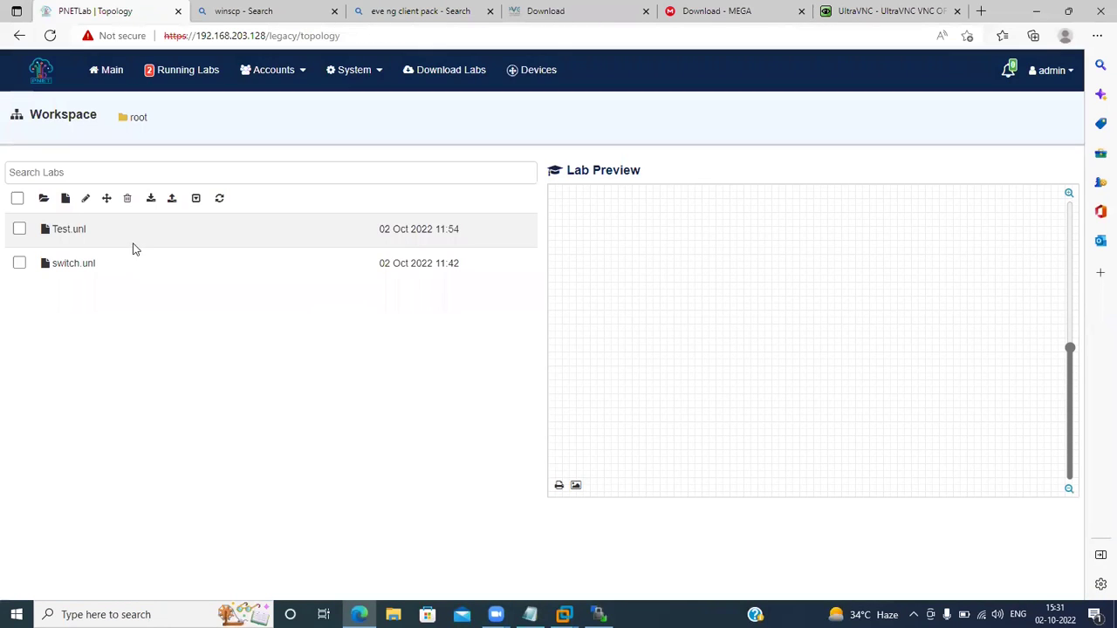
# Open Test.unl and add a new node from the fortinet template to the canvas.
pyautogui.doubleClick(73, 234)
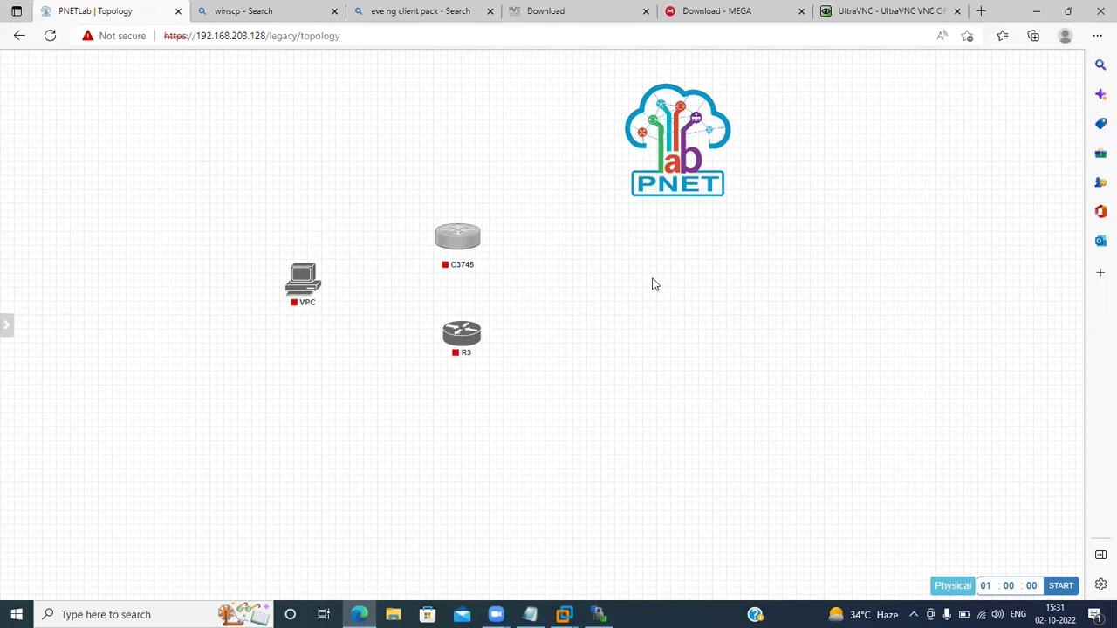
pyautogui.rightClick(752, 297)
pyautogui.click(789, 327)
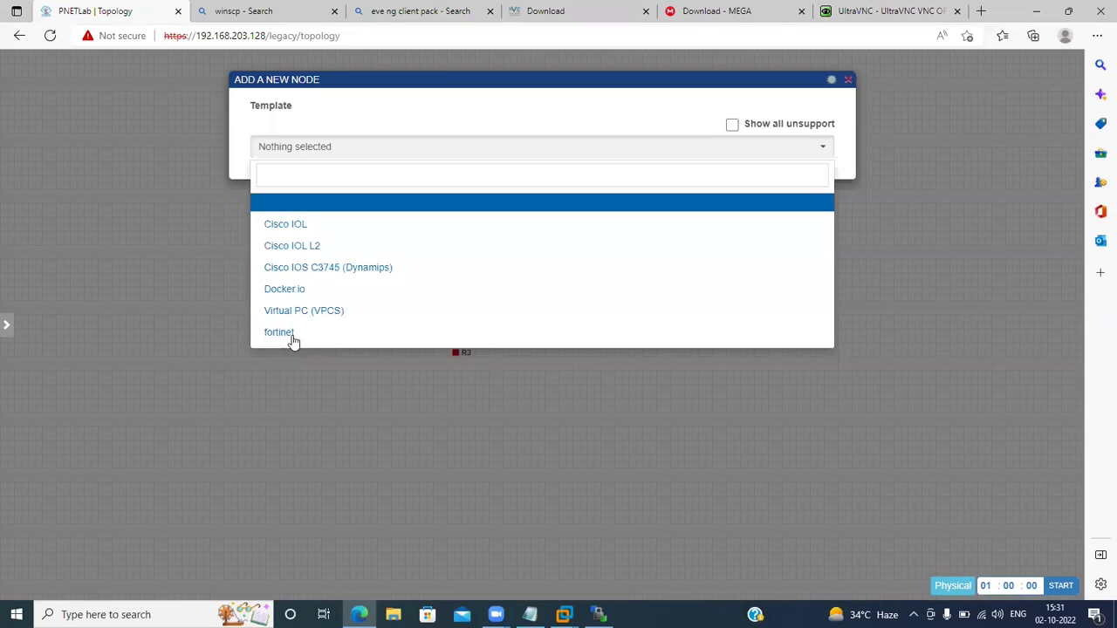
pyautogui.click(293, 339)
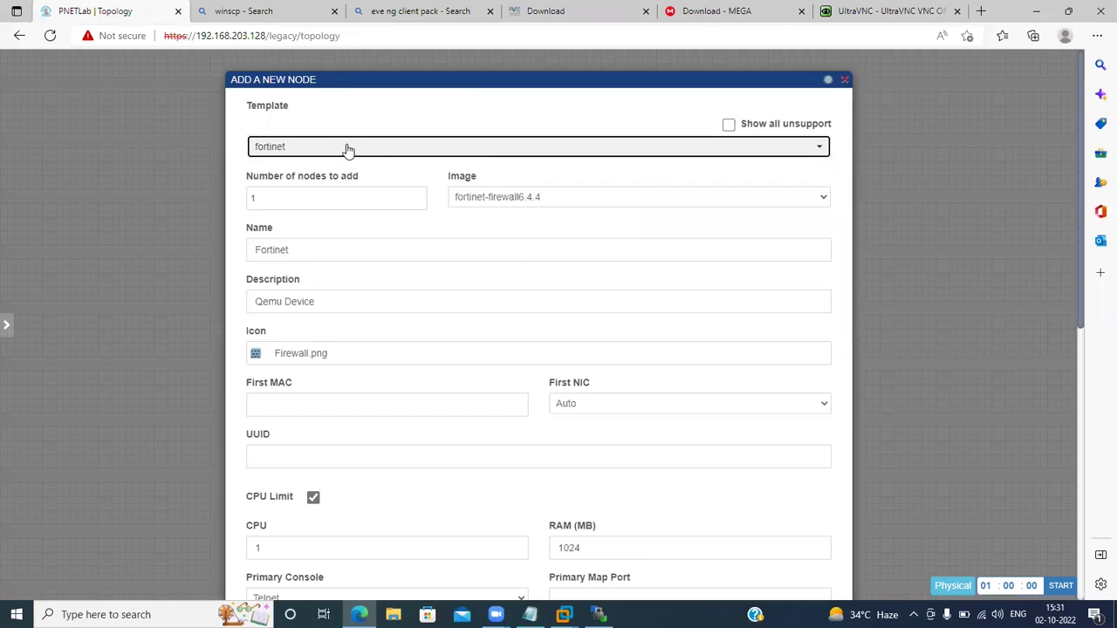
pyautogui.scroll(-2, 517, 250)
pyautogui.scroll(-5, 517, 251)
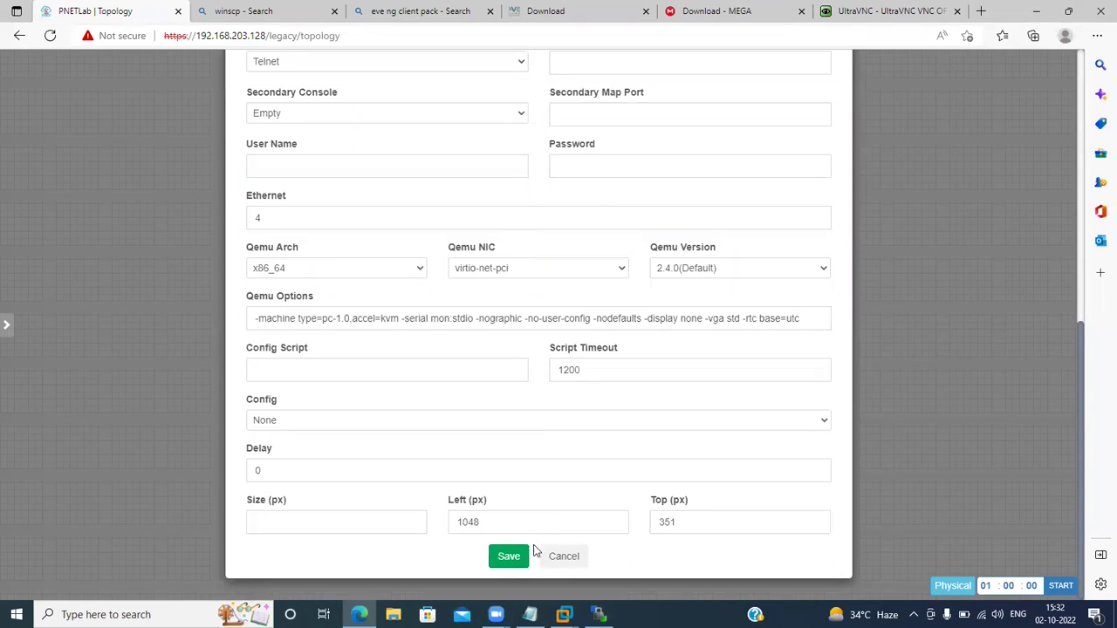
pyautogui.scroll(5, 527, 215)
pyautogui.scroll(2, 524, 209)
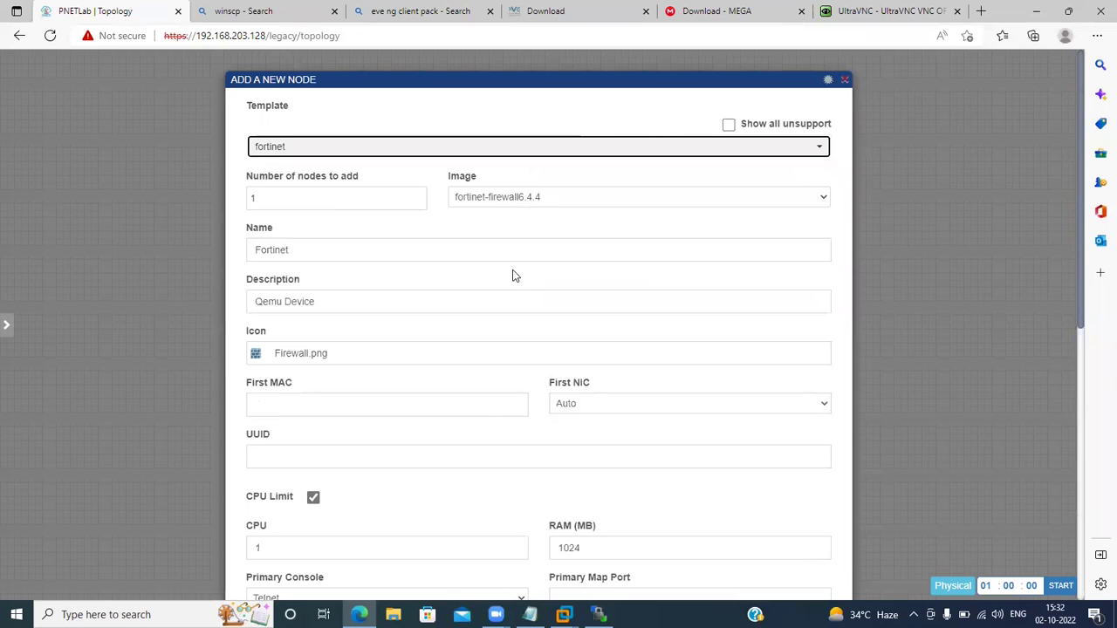
pyautogui.scroll(-7, 512, 276)
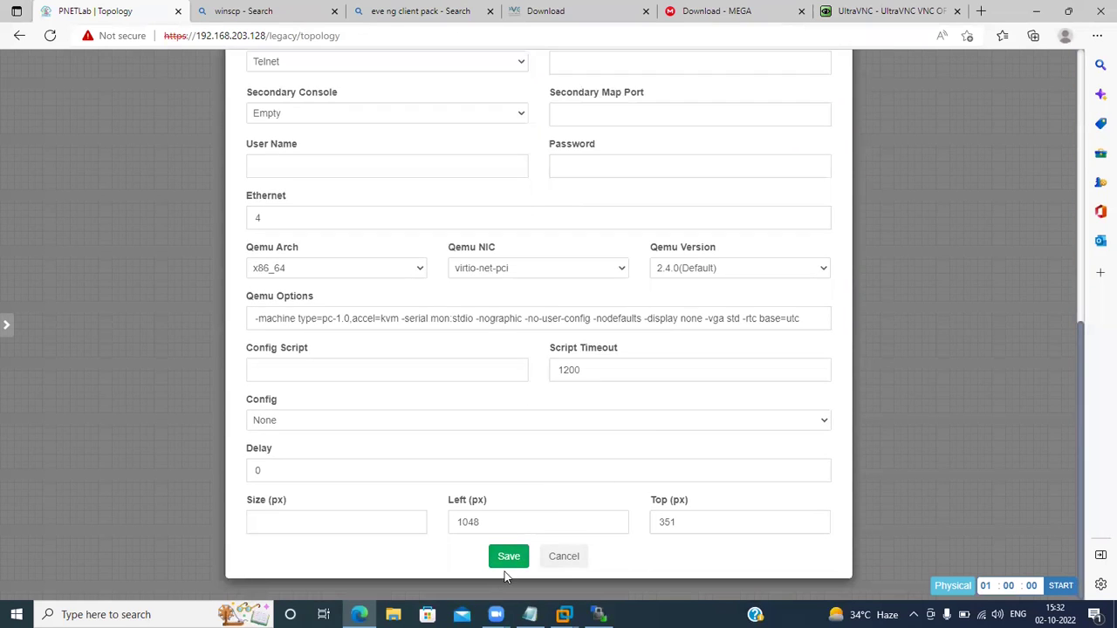
pyautogui.click(509, 558)
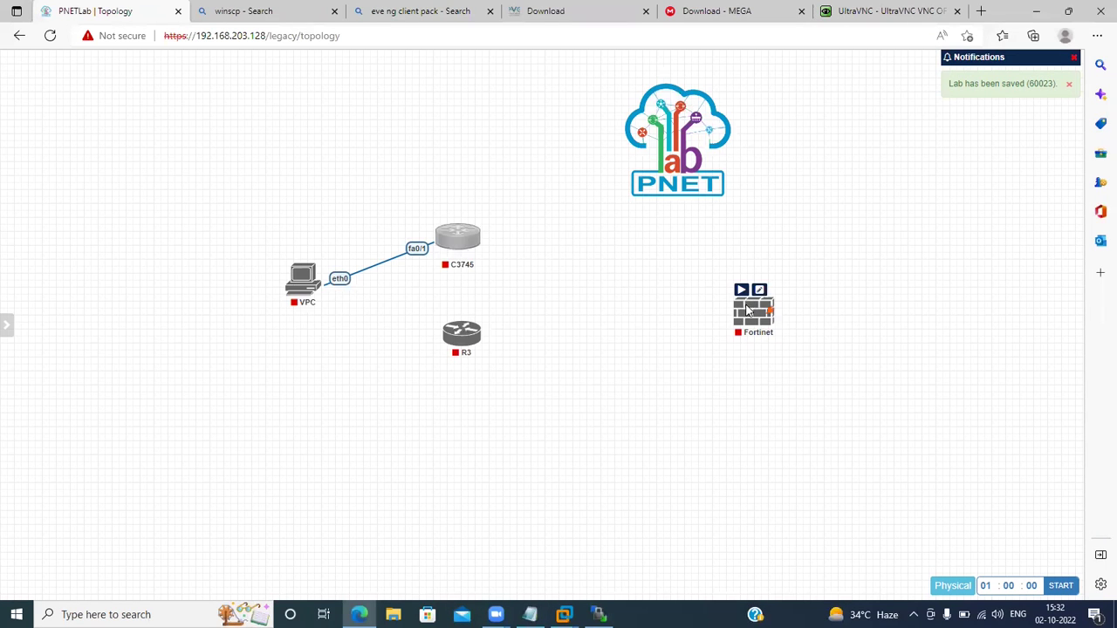
# Start the new Fortinet firewall node from its right-click menu.
pyautogui.rightClick(750, 312)
pyautogui.click(769, 337)
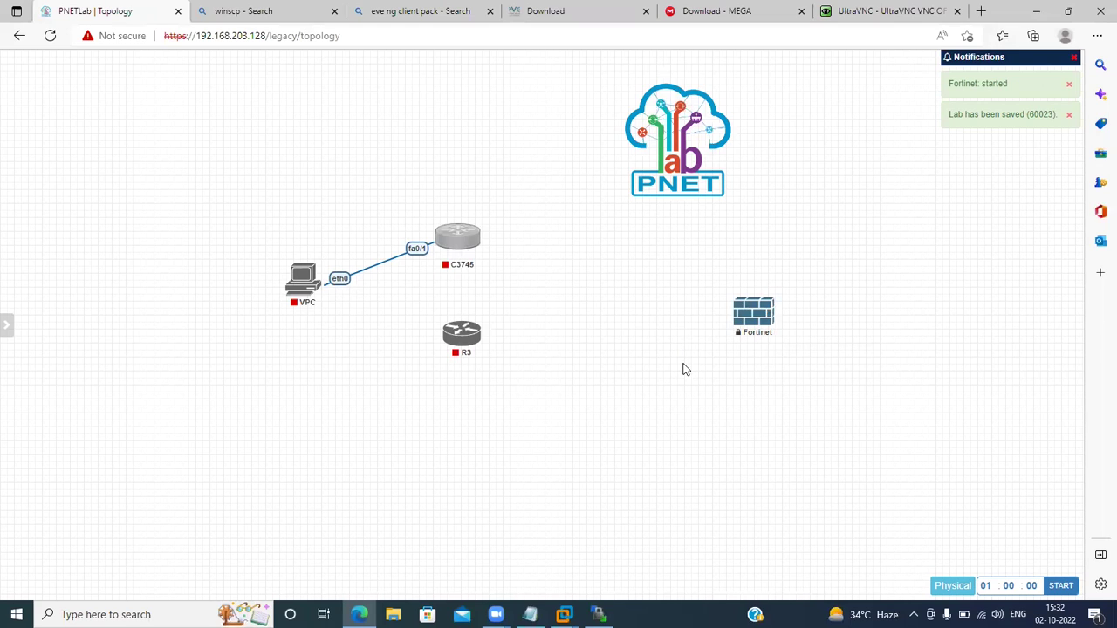
pyautogui.moveTo(747, 347)
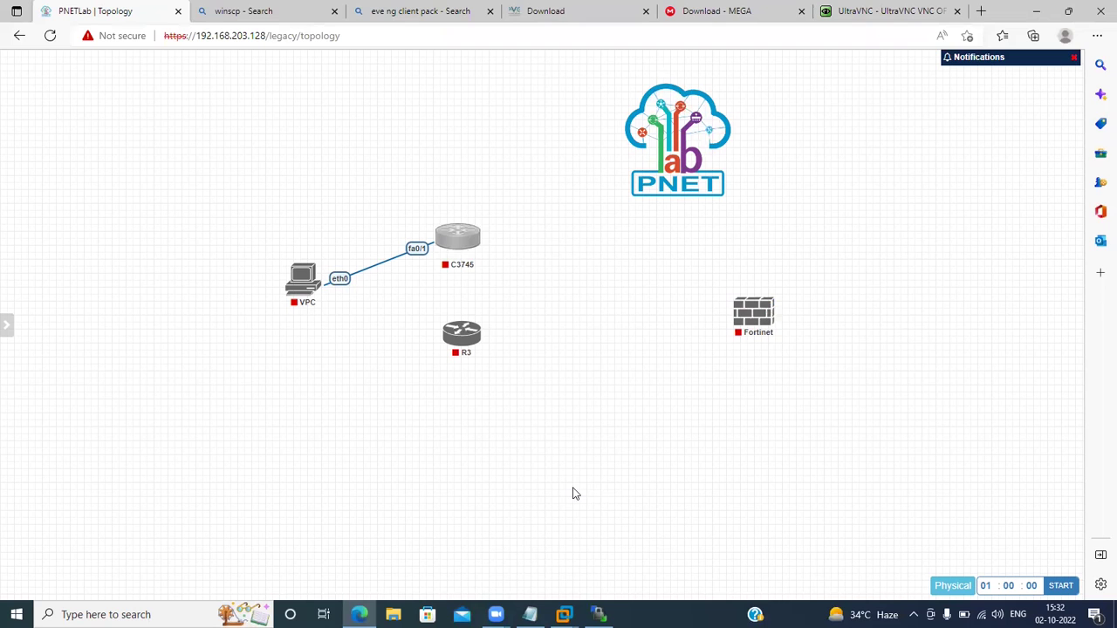
pyautogui.moveTo(563, 614)
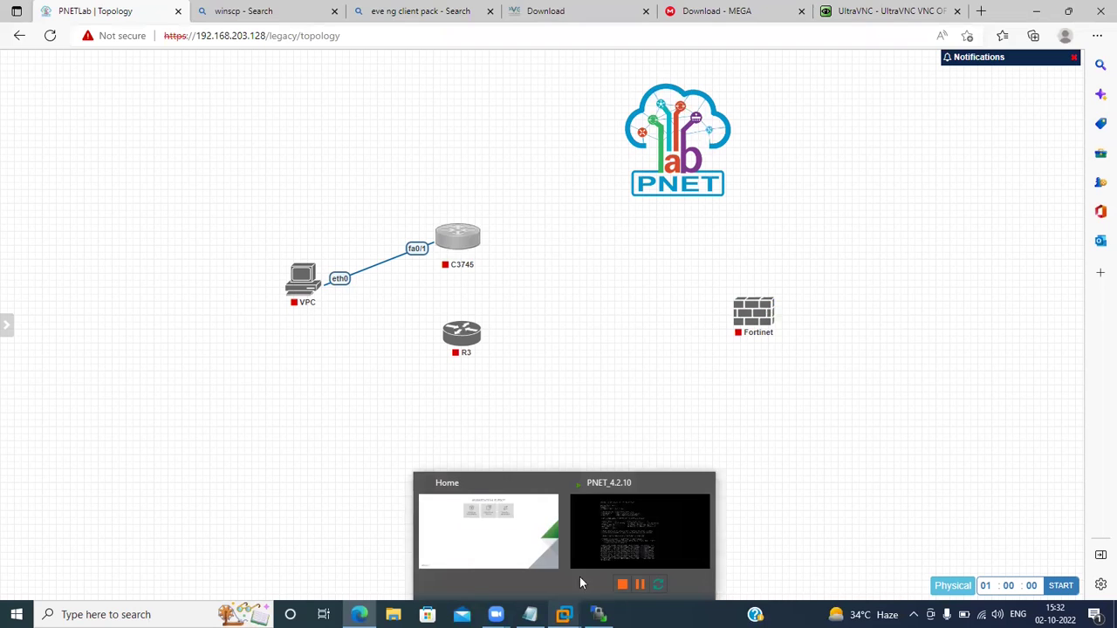
pyautogui.click(506, 527)
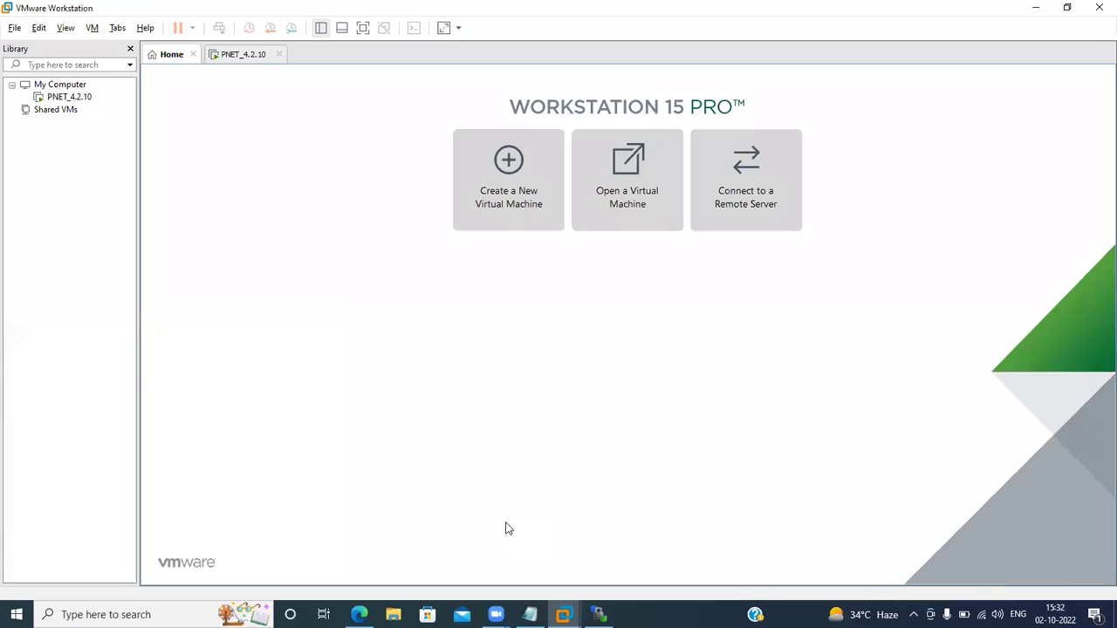
pyautogui.rightClick(235, 57)
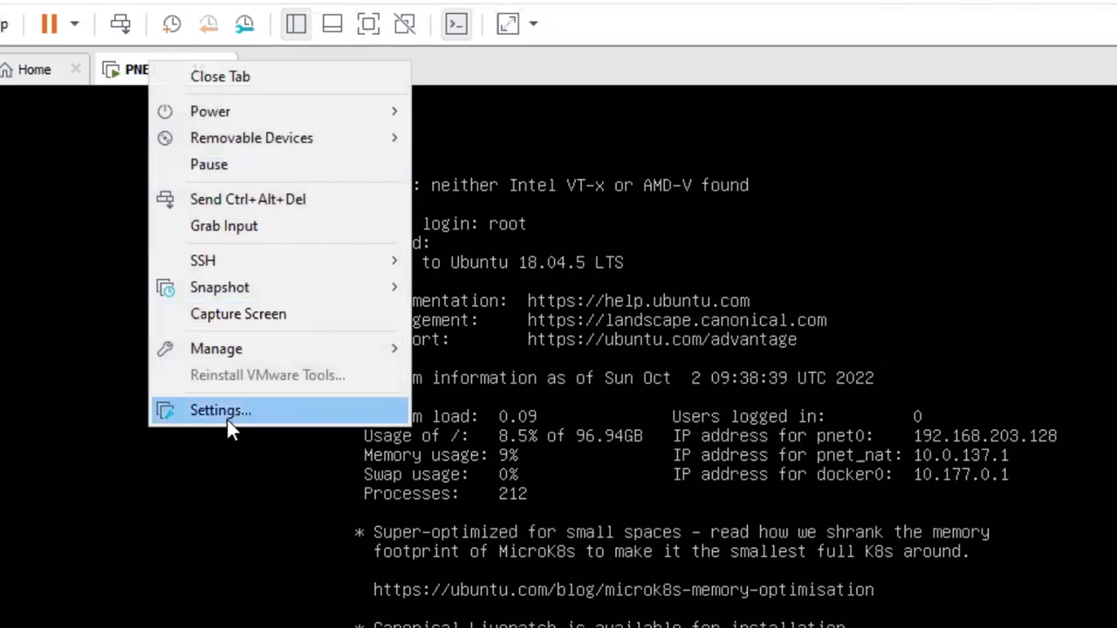
pyautogui.click(226, 417)
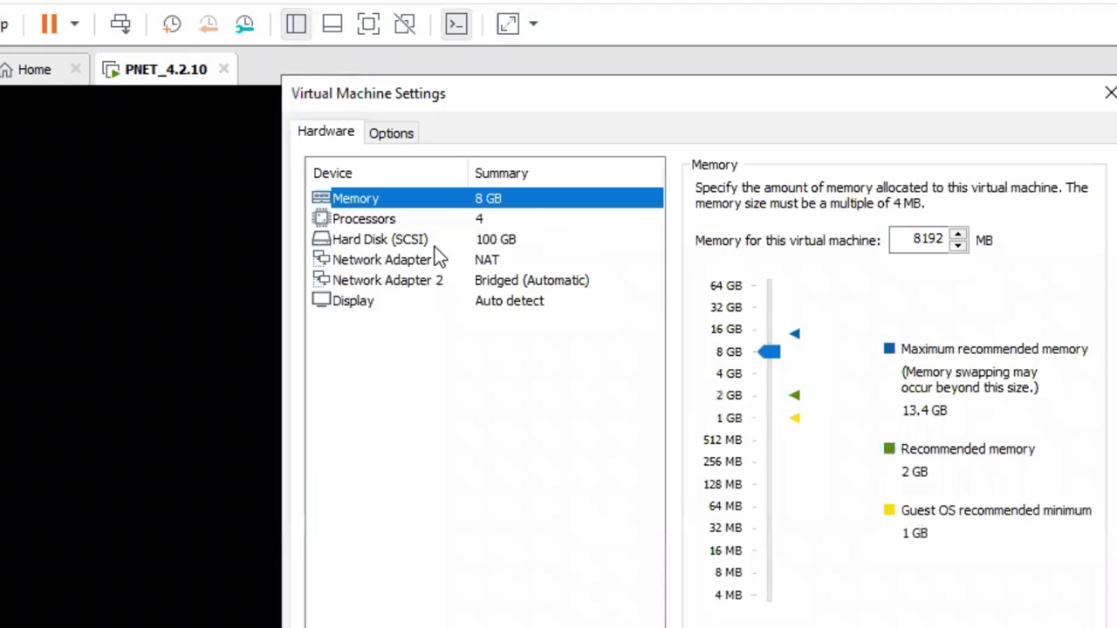
pyautogui.click(381, 226)
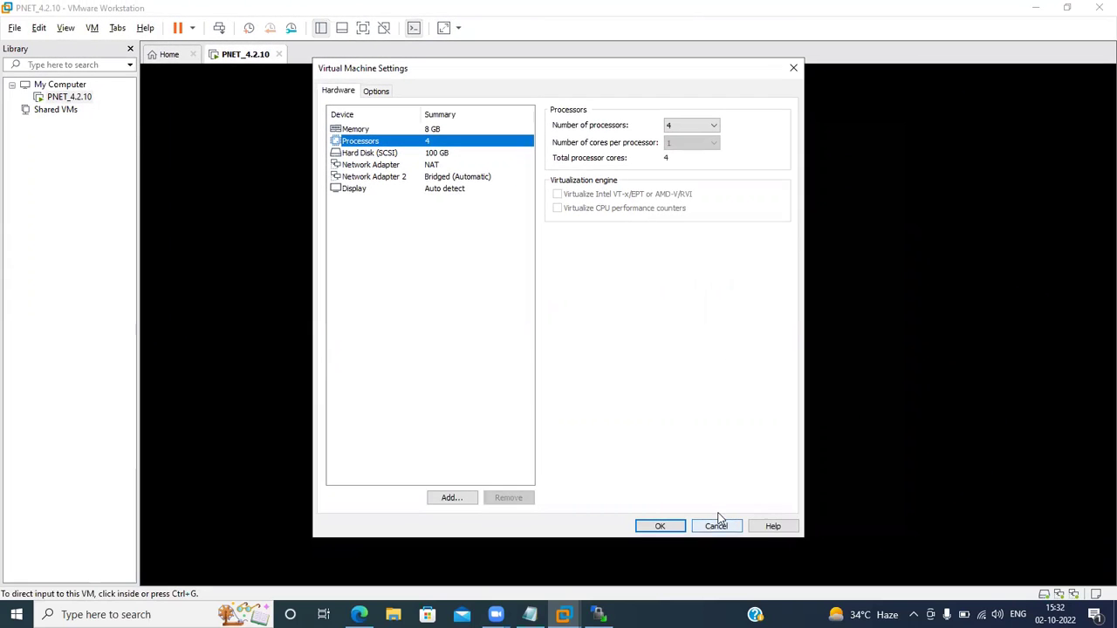
pyautogui.click(716, 527)
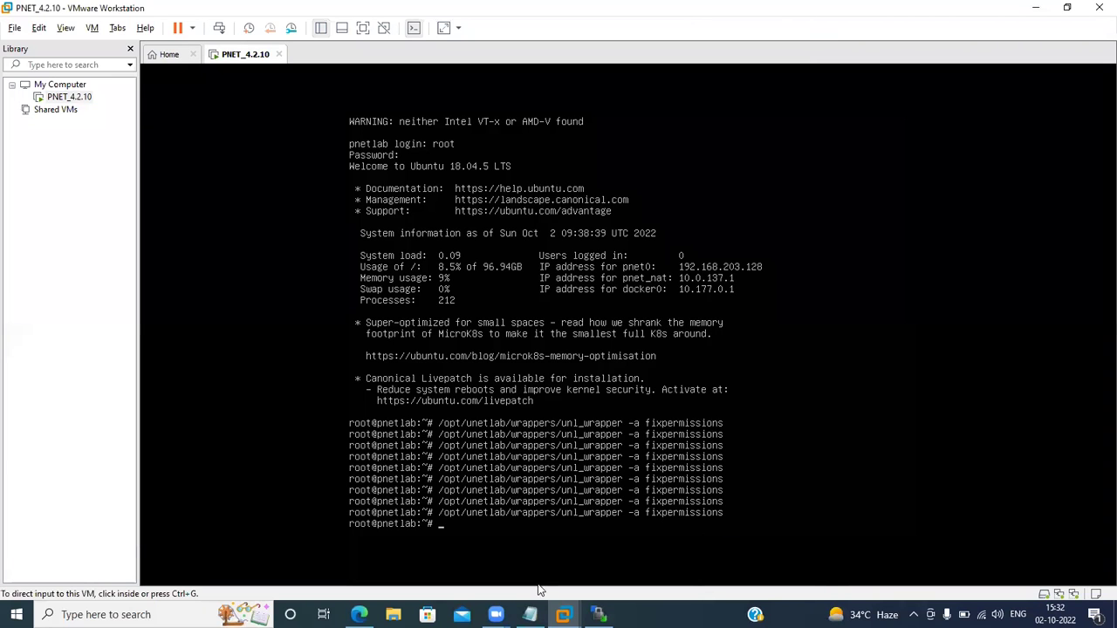
pyautogui.moveTo(563, 614)
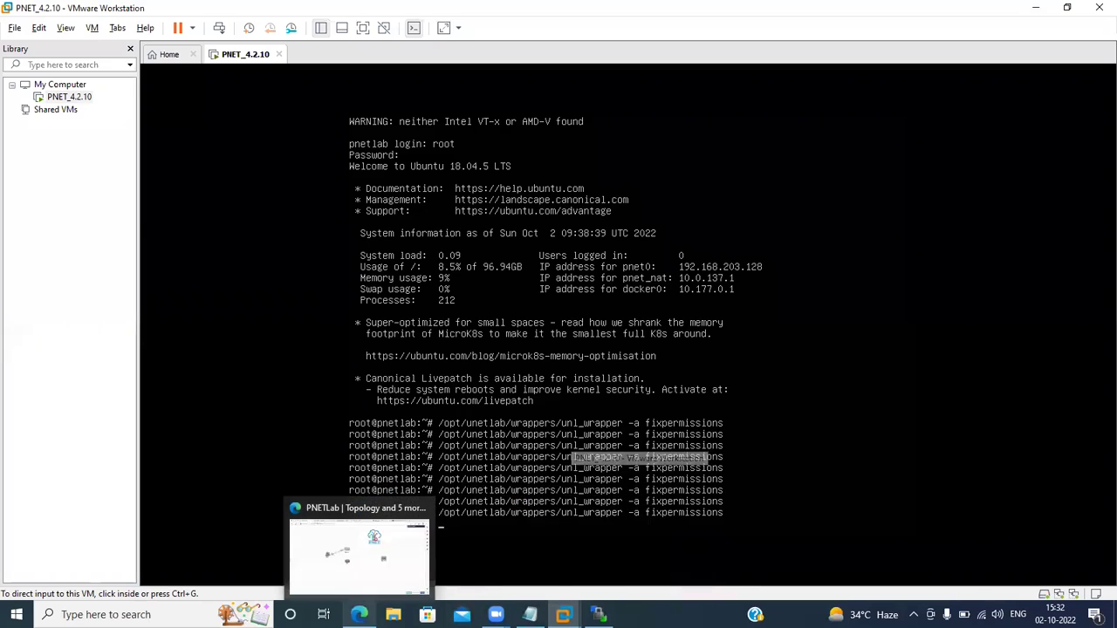
pyautogui.click(358, 614)
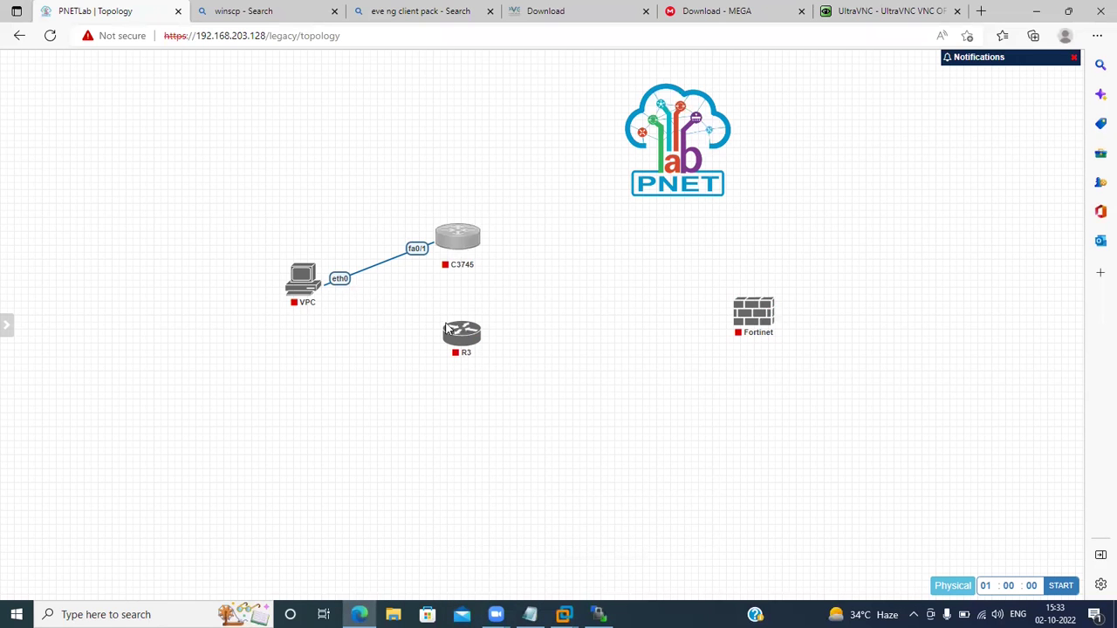
# Log out of PNETLab from the sidebar and switch to the PNET_4.2.10 VMware console.
pyautogui.moveTo(16, 339)
pyautogui.click(35, 446)
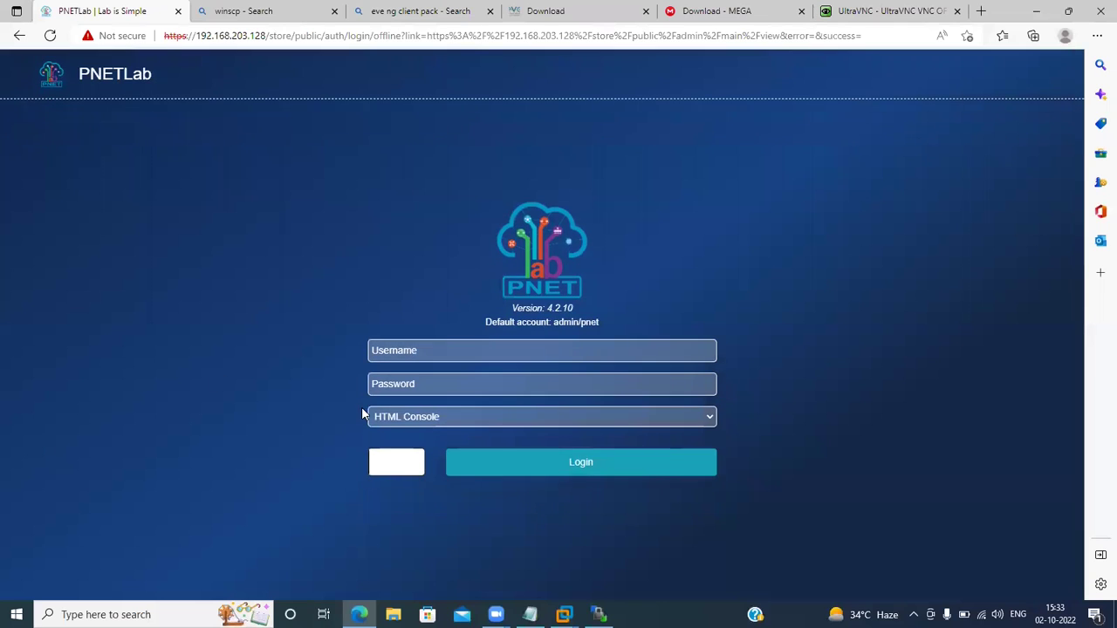
pyautogui.click(563, 615)
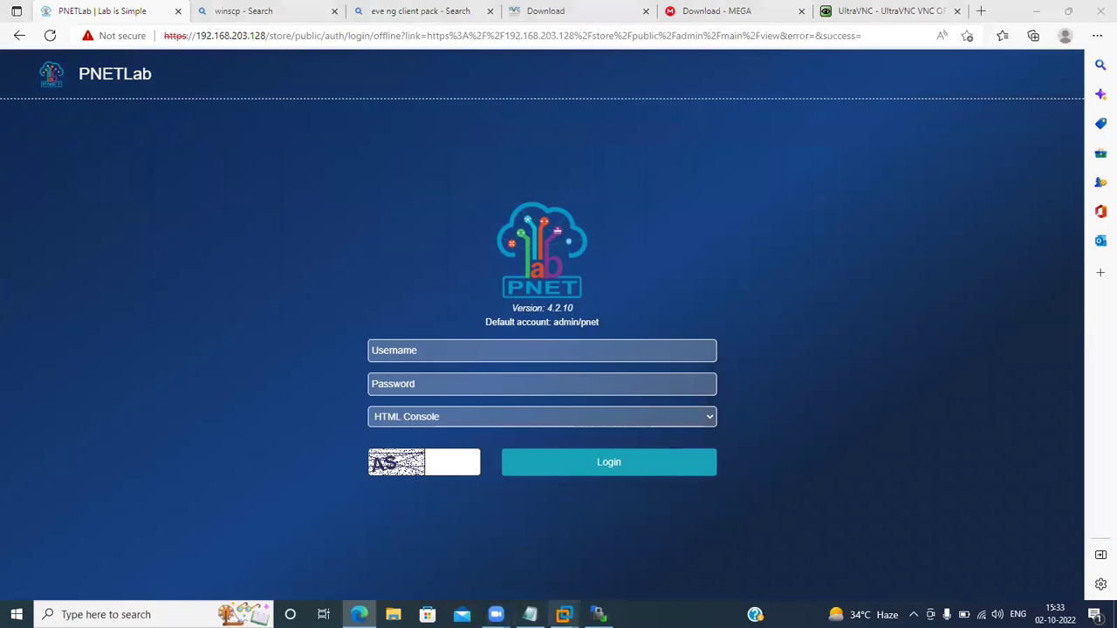
pyautogui.click(603, 545)
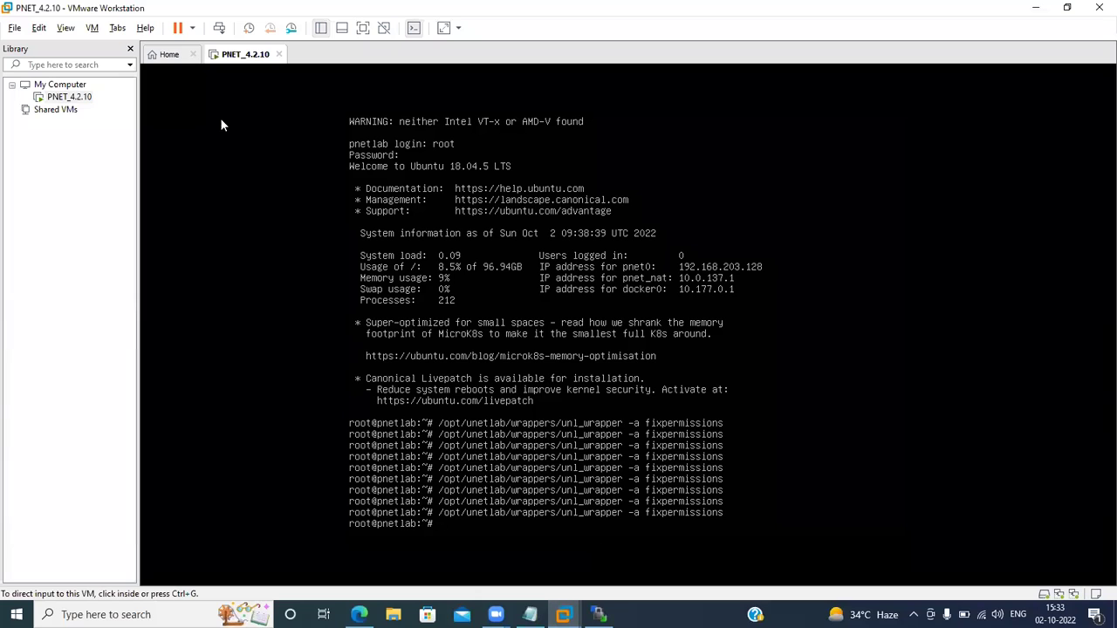
# Review the PNET_4.2.10 VM's Processors settings and cancel without changes.
pyautogui.rightClick(238, 58)
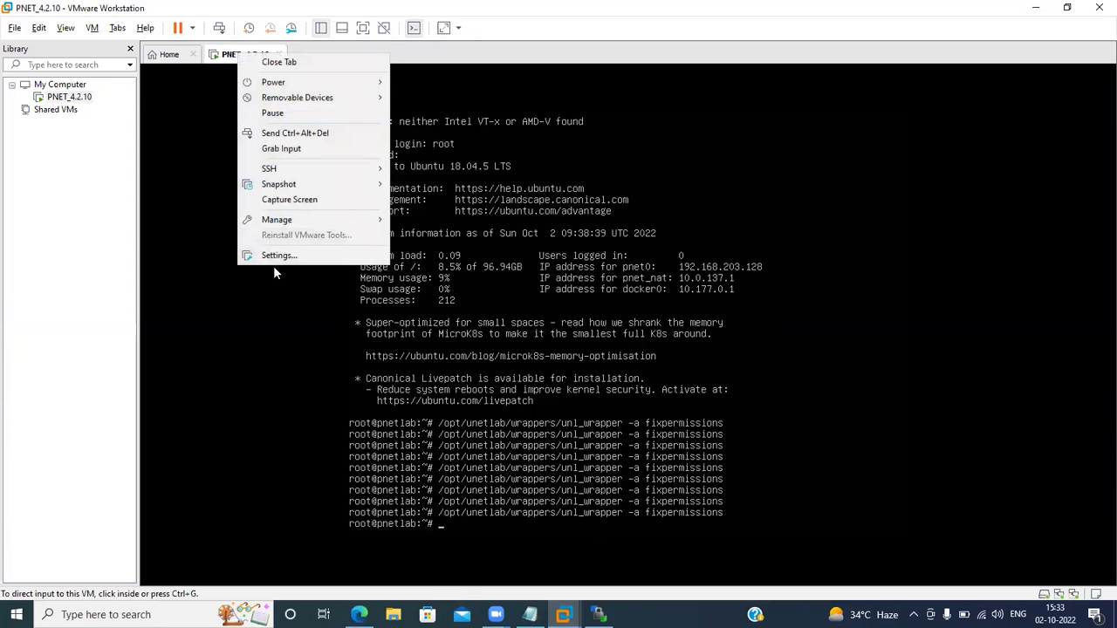
pyautogui.click(315, 253)
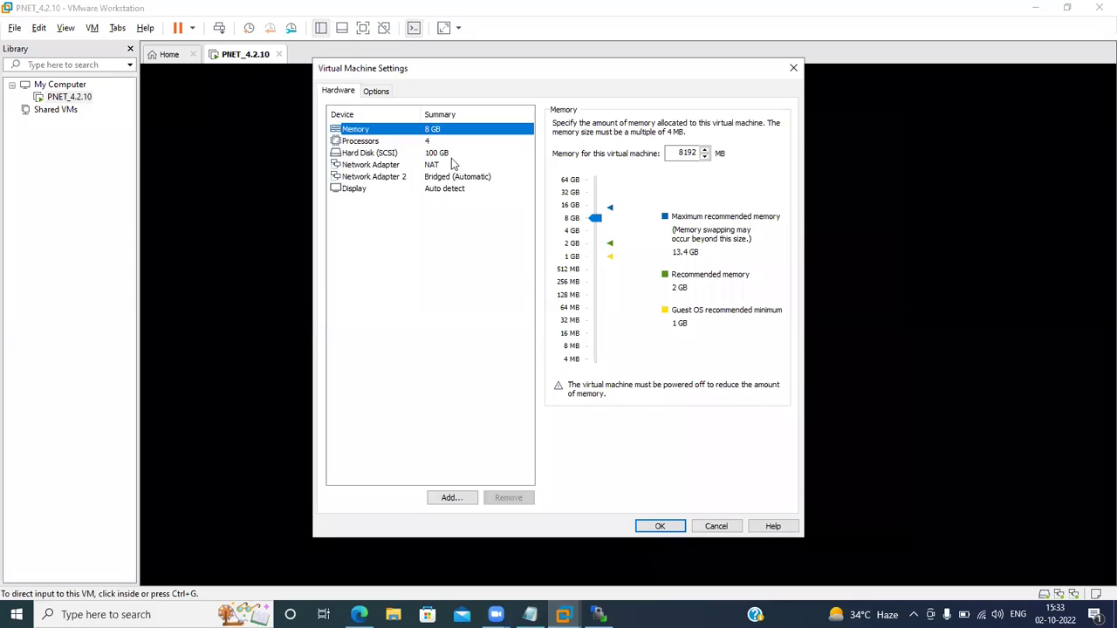
pyautogui.click(427, 142)
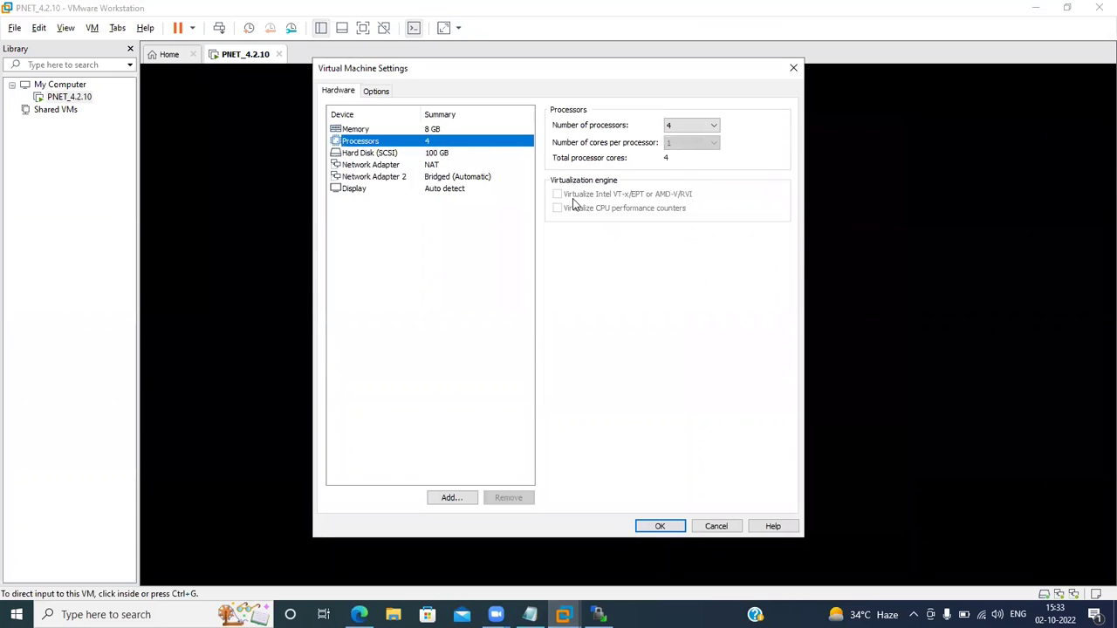
pyautogui.click(715, 526)
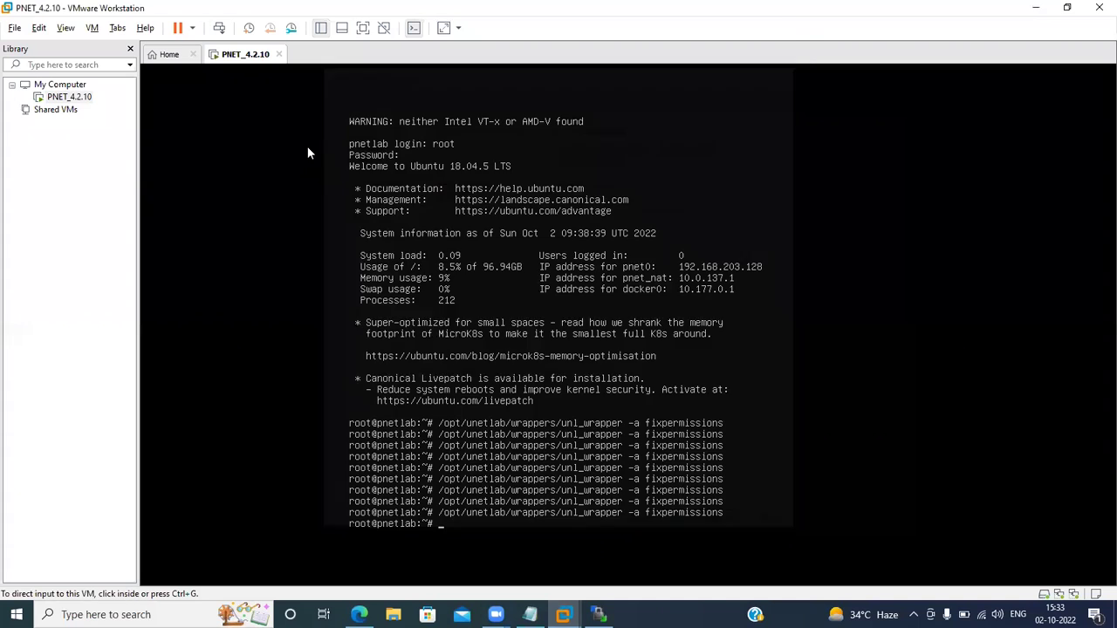
# Power off the PNET_4.2.10 virtual machine from the tab's Power menu and confirm.
pyautogui.rightClick(221, 49)
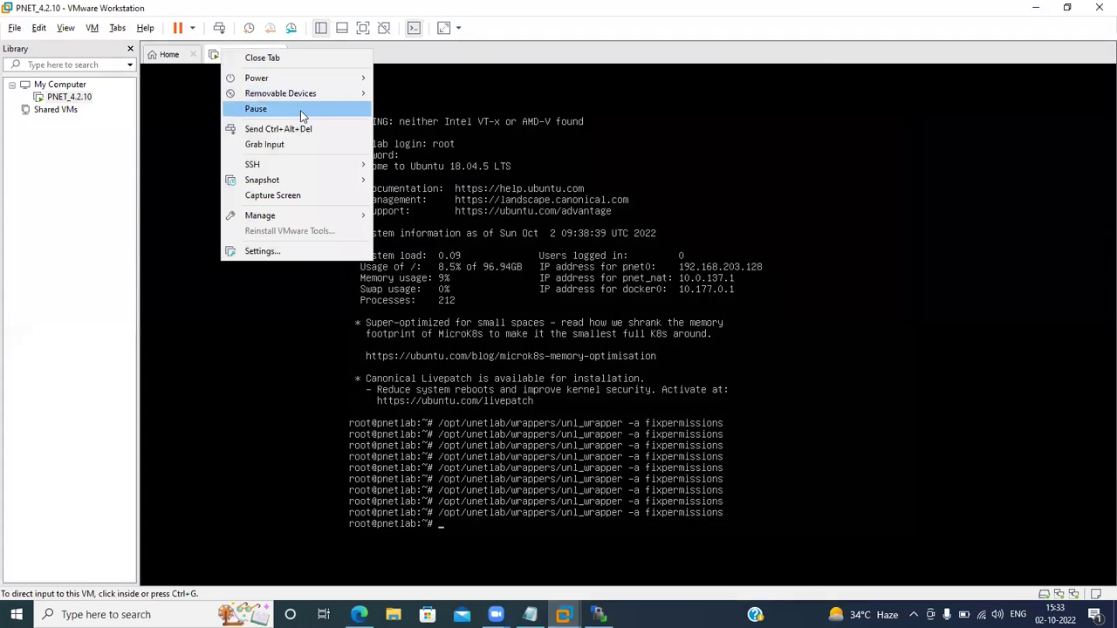
pyautogui.moveTo(347, 79)
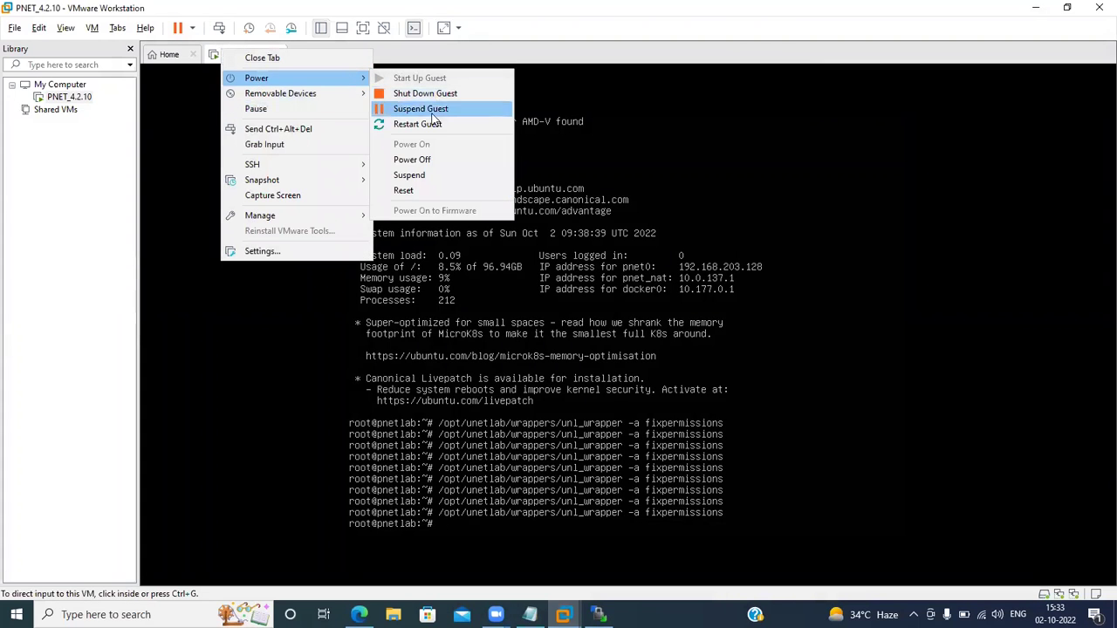
pyautogui.click(401, 161)
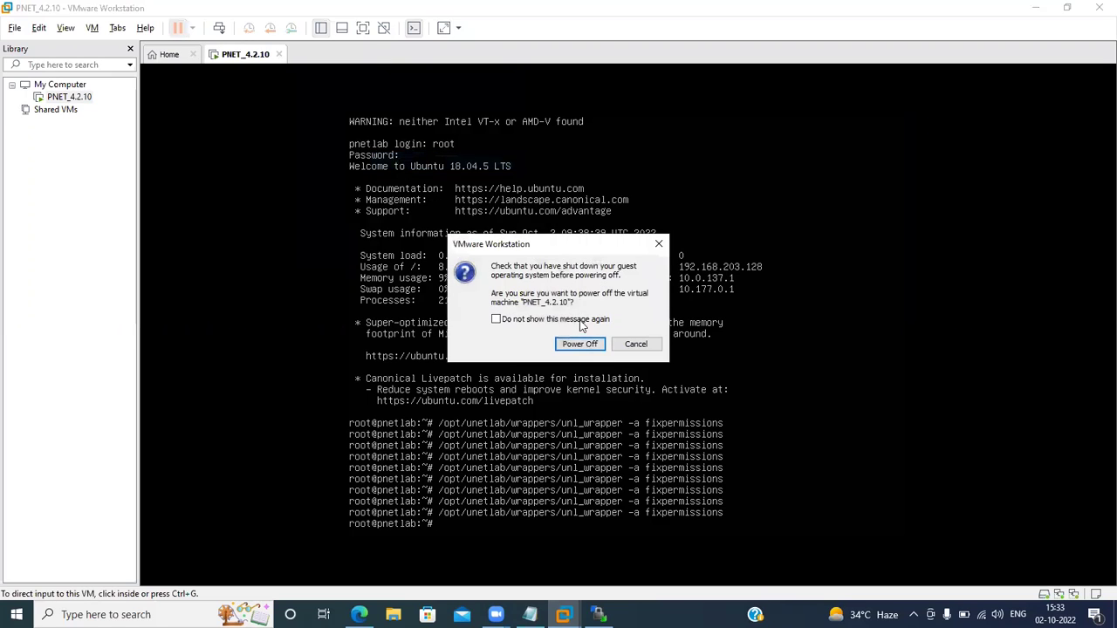
pyautogui.click(567, 343)
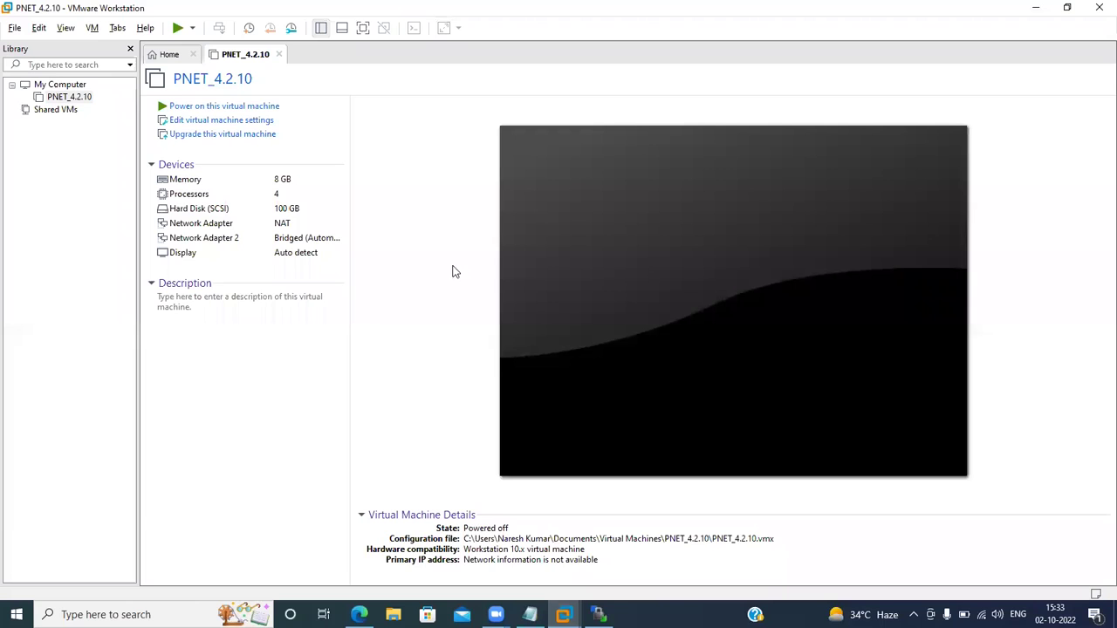
# Tick Virtualize Intel VT-x/EPT and Virtualize CPU performance counters under Processors, then power on PNET_4.2.10.
pyautogui.click(233, 122)
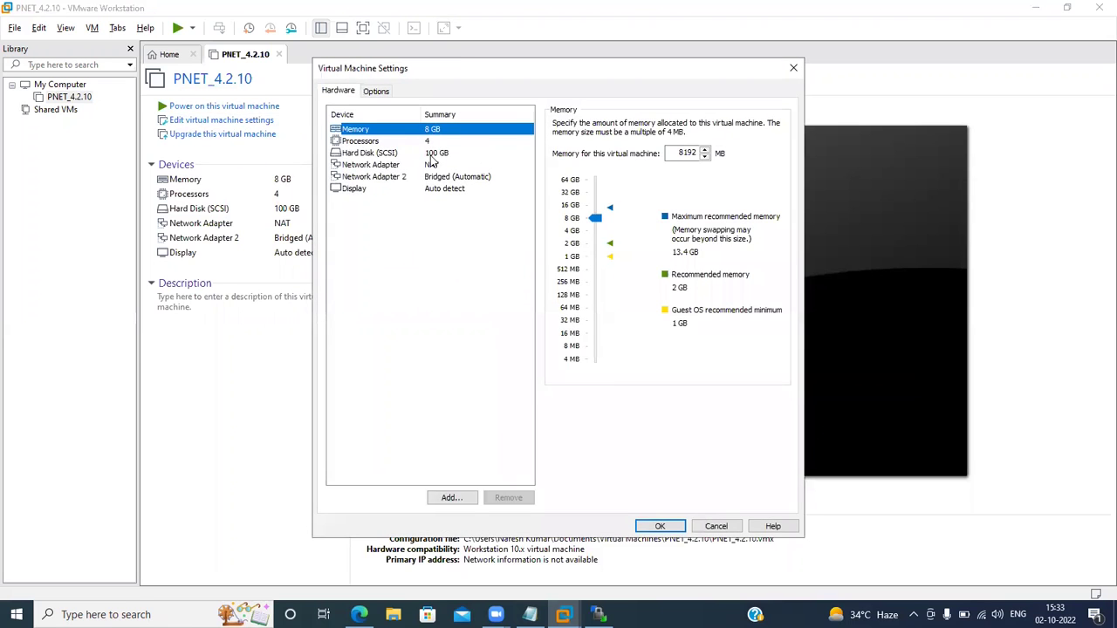
pyautogui.click(429, 142)
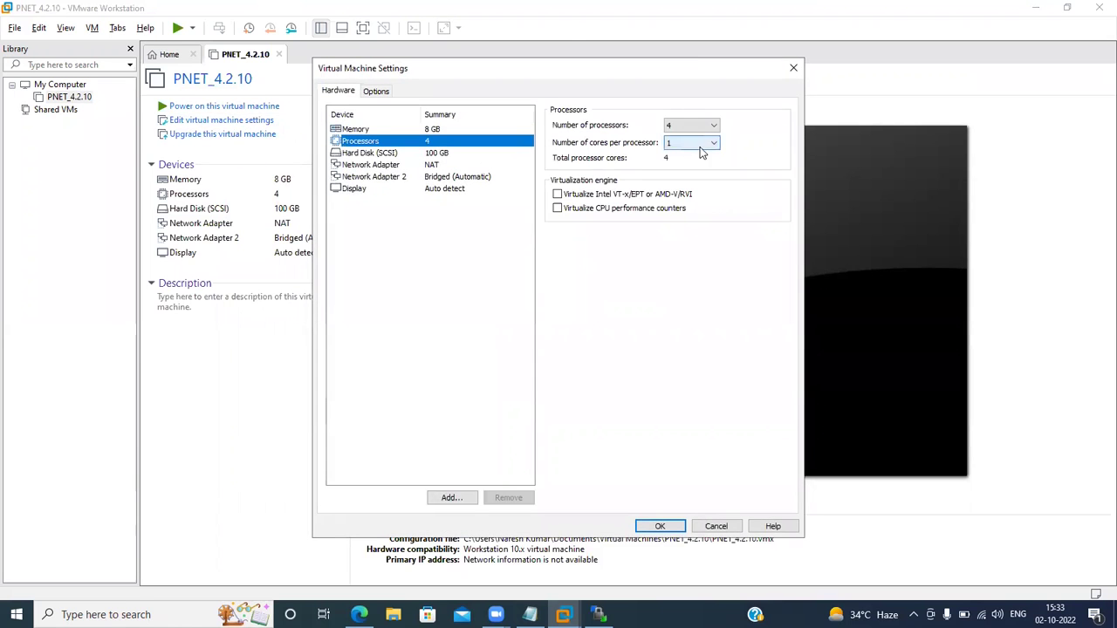
pyautogui.click(557, 195)
pyautogui.click(557, 209)
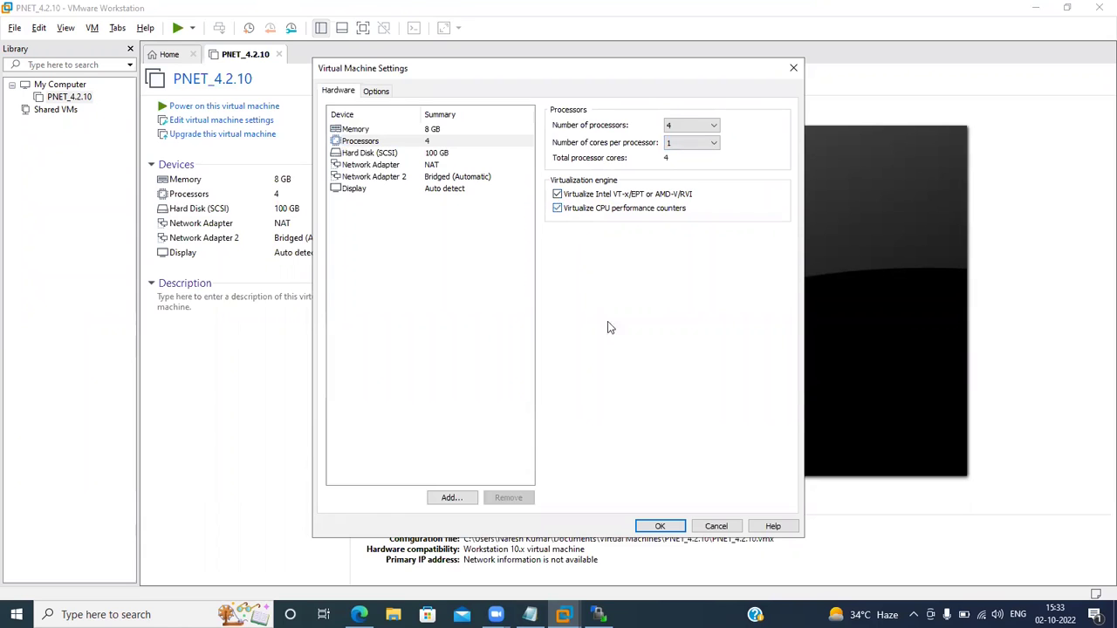
pyautogui.click(651, 526)
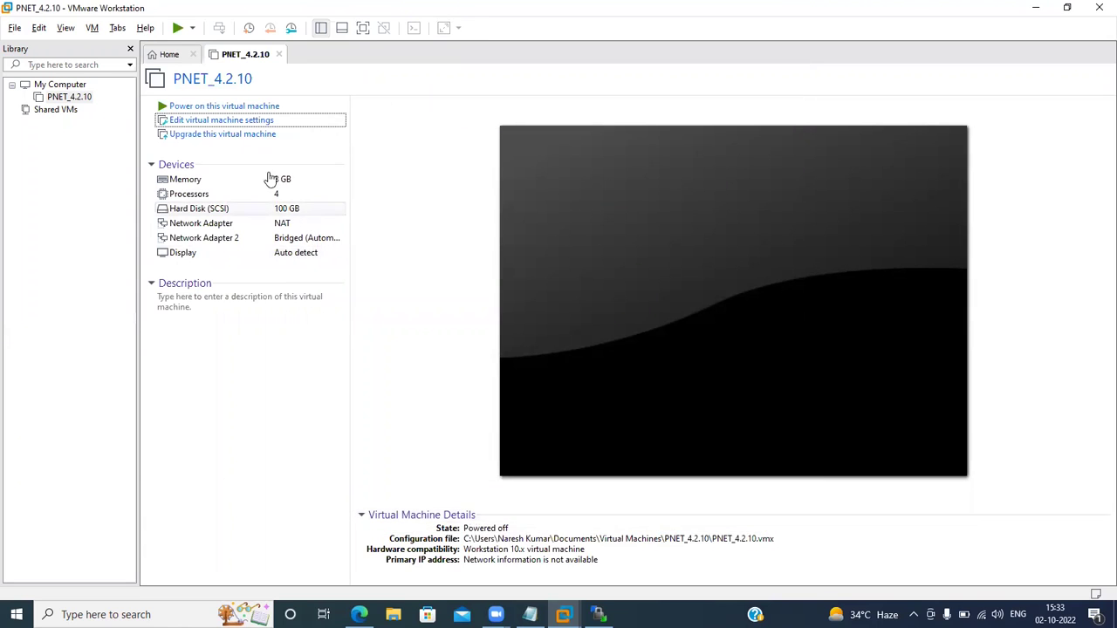
pyautogui.click(188, 105)
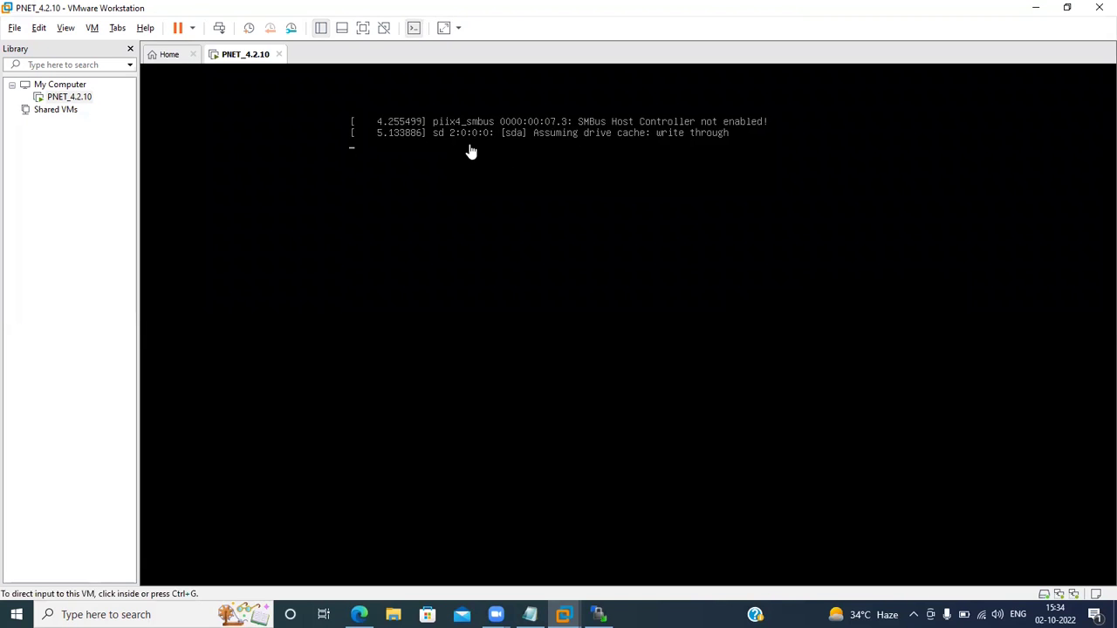
# Let PNET_4.2.10 boot to its 192.168.203.128 login prompt, then return to the PNETLab login page.
pyautogui.click(558, 204)
pyautogui.hotkey('ctrl', 'alt')
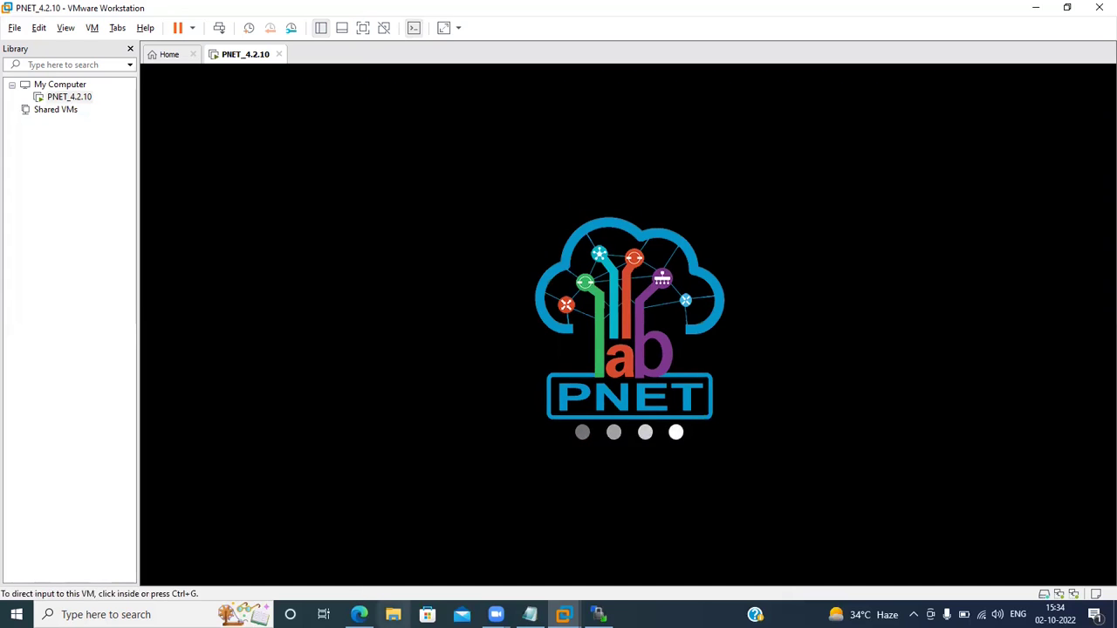
pyautogui.moveTo(359, 614)
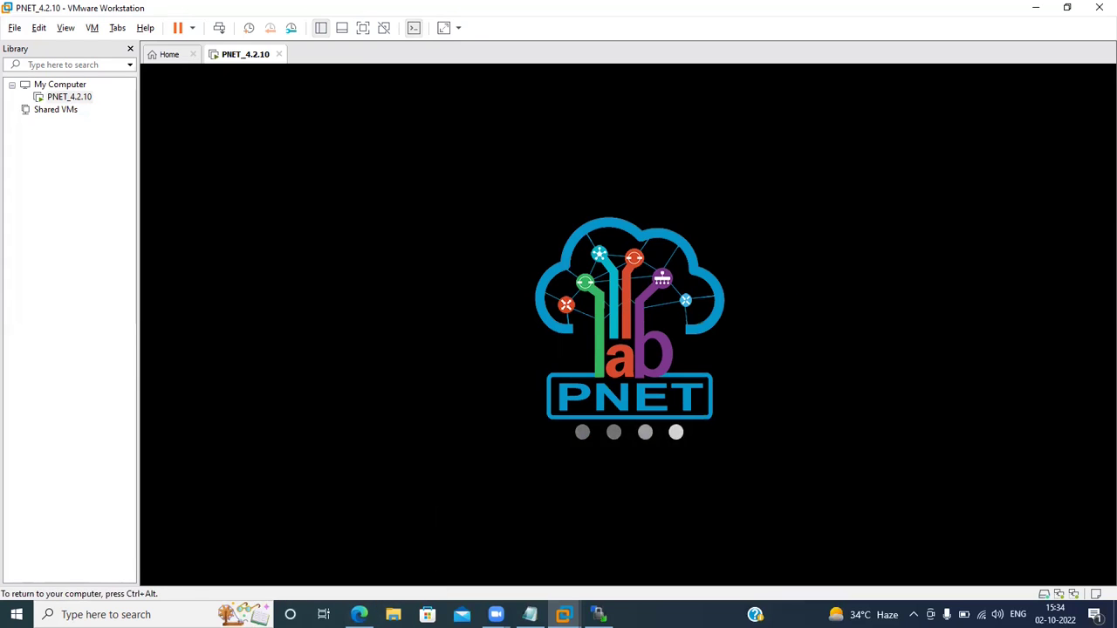
pyautogui.hotkey('ctrl', 'alt')
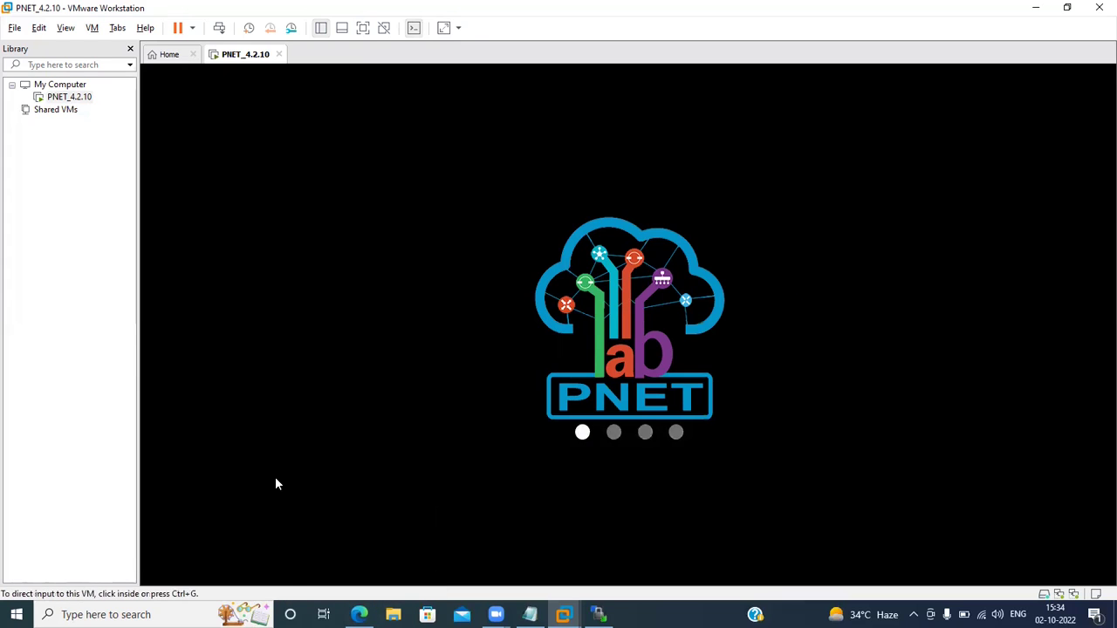
pyautogui.click(291, 562)
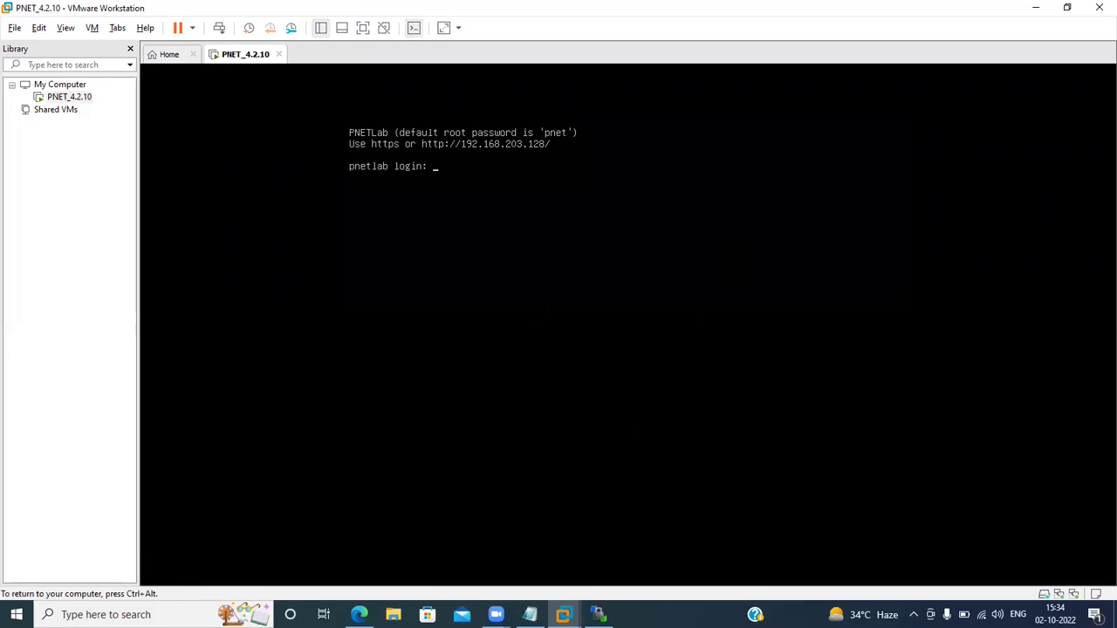
pyautogui.hotkey('ctrl', 'alt')
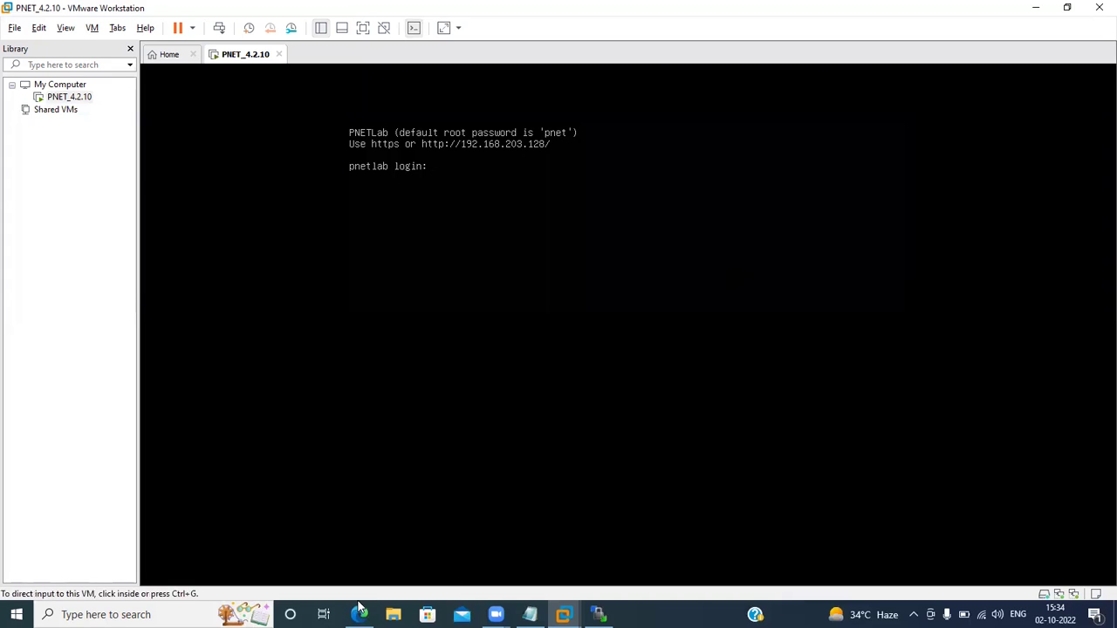
pyautogui.click(294, 522)
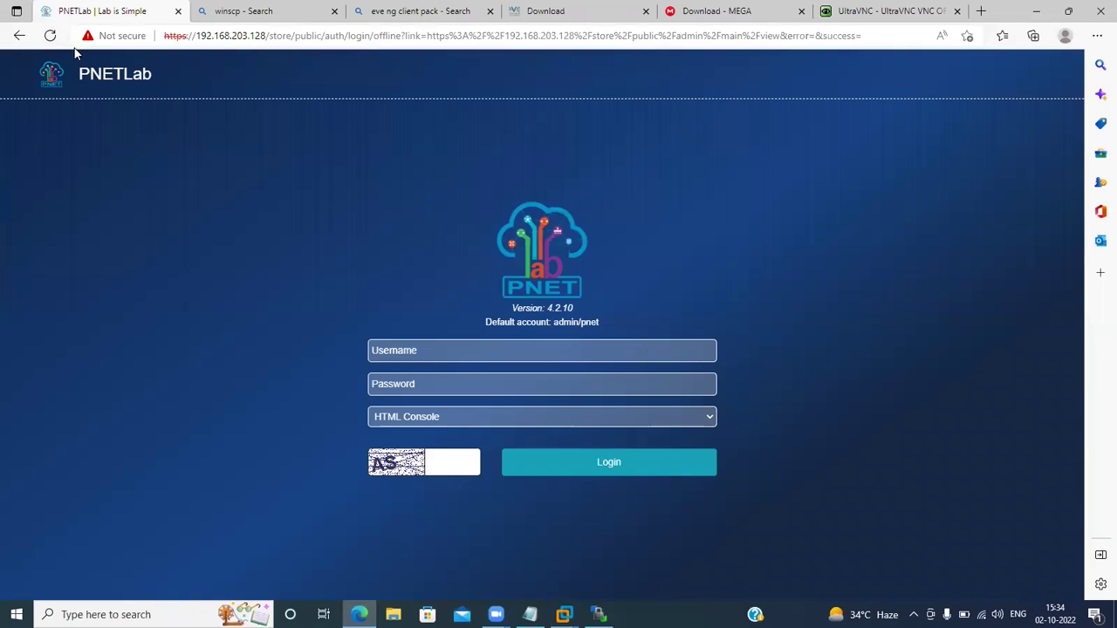
pyautogui.click(48, 37)
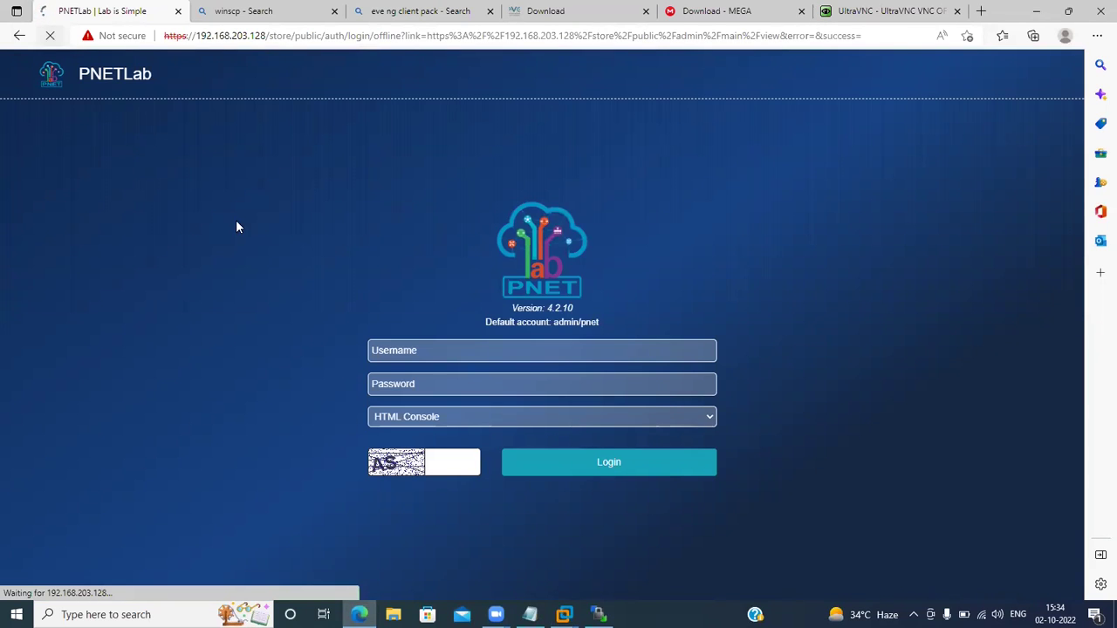
pyautogui.click(267, 35)
pyautogui.moveTo(486, 71); pyautogui.dragTo(1077, 99)
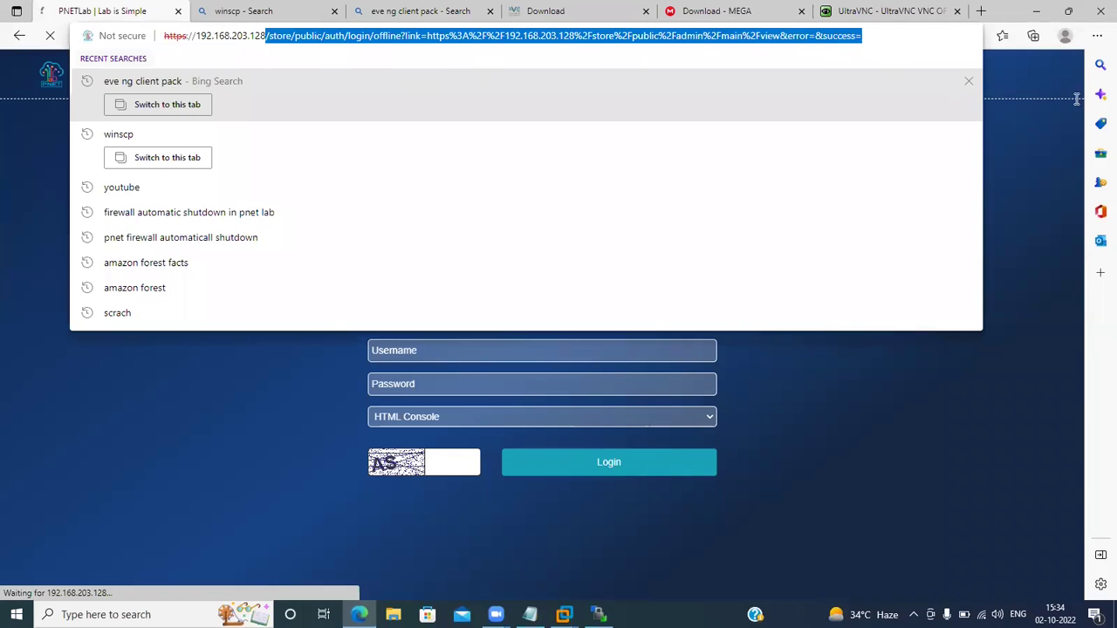
pyautogui.press('BackSpace')
pyautogui.press('Return')
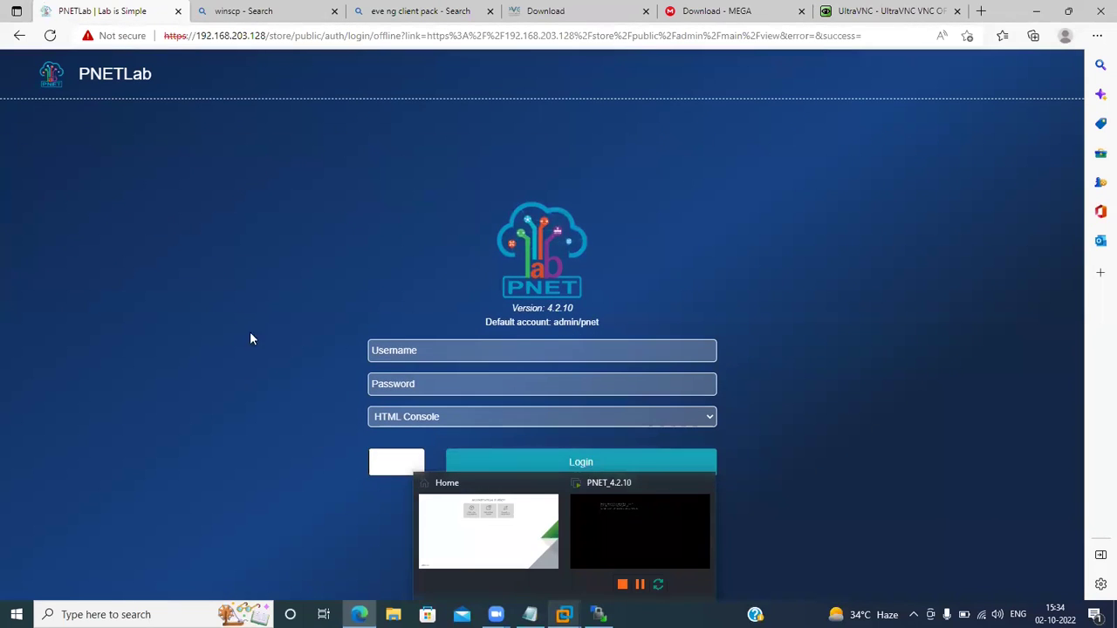
# Log in as admin with the account password and the captcha code.
pyautogui.click(400, 346)
pyautogui.write('admin')
pyautogui.press('Tab')
pyautogui.write('pnet')
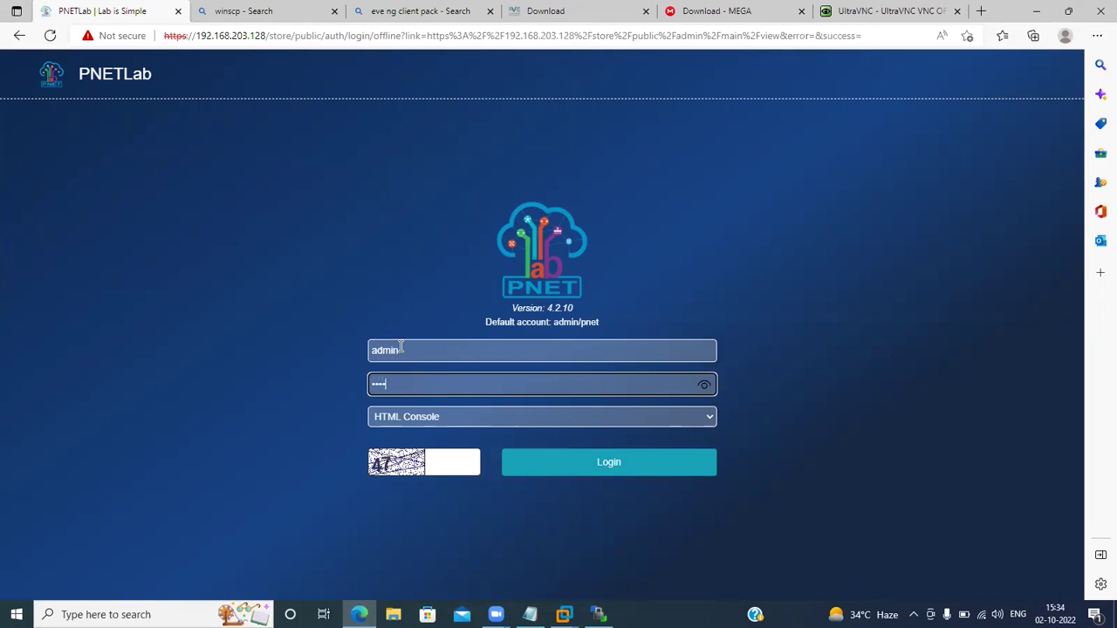
pyautogui.click(448, 465)
pyautogui.write('47')
pyautogui.click(611, 471)
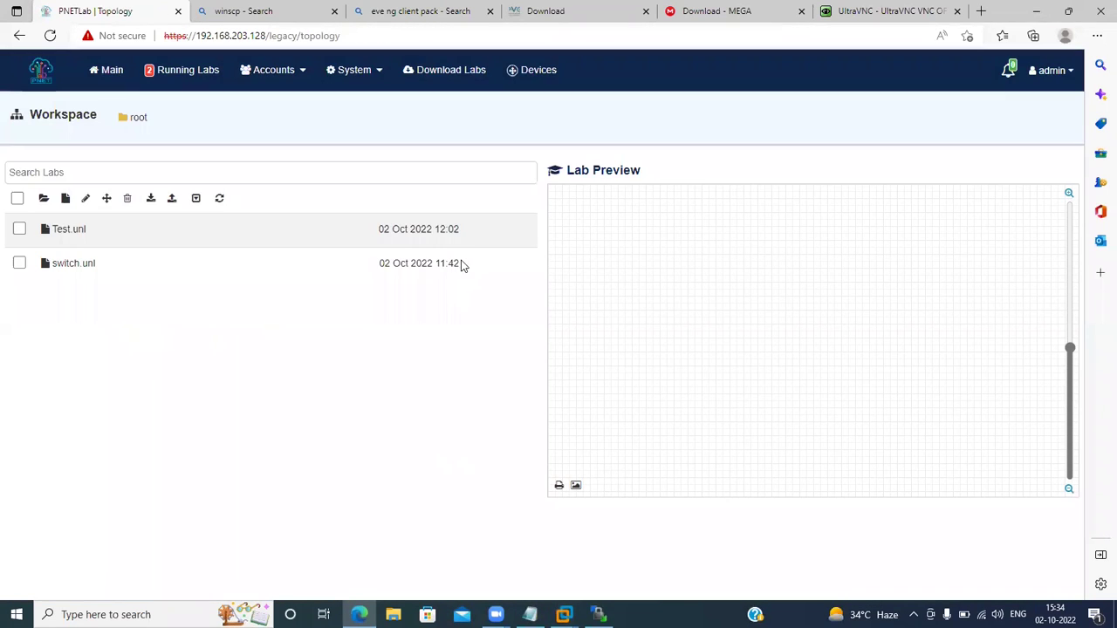
# Open Test.unl, start the Fortinet node and open its console at the FortiGate login.
pyautogui.doubleClick(75, 232)
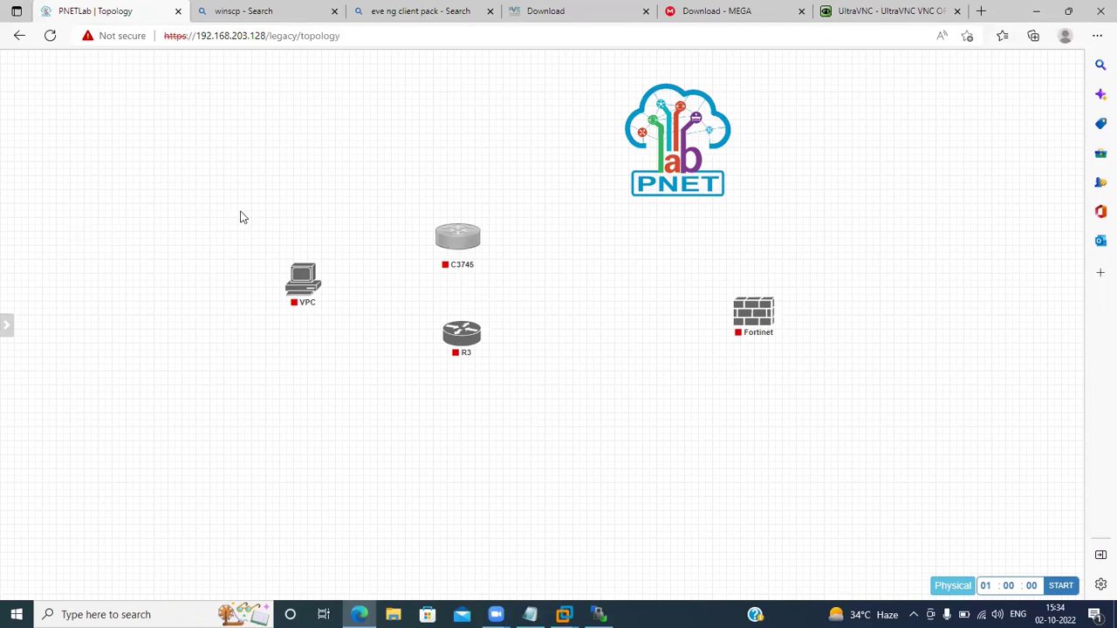
pyautogui.rightClick(743, 314)
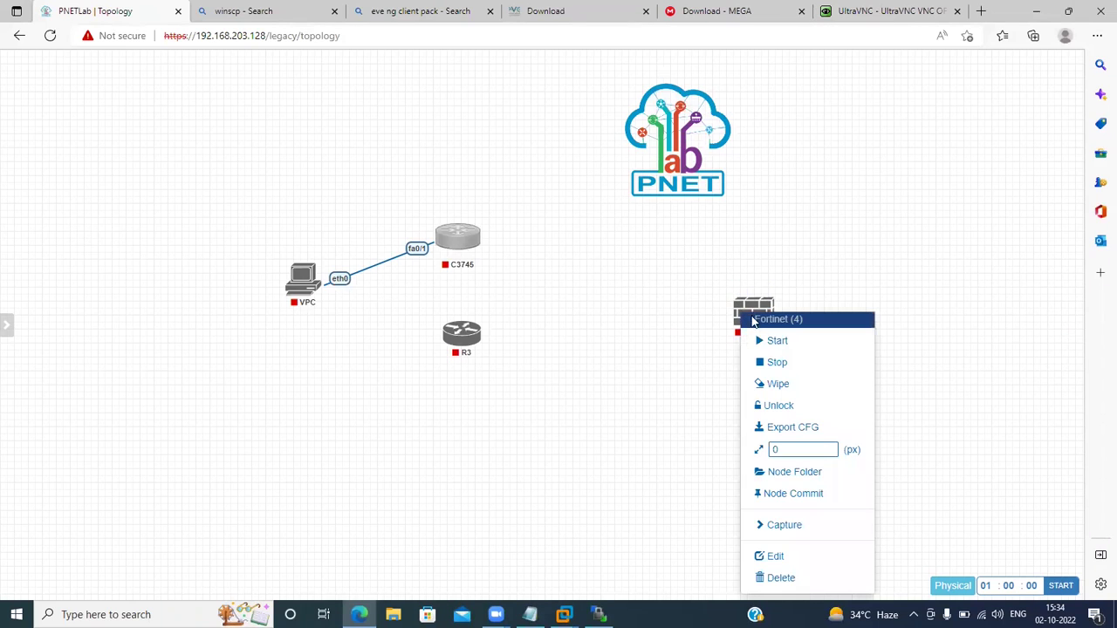
pyautogui.click(773, 344)
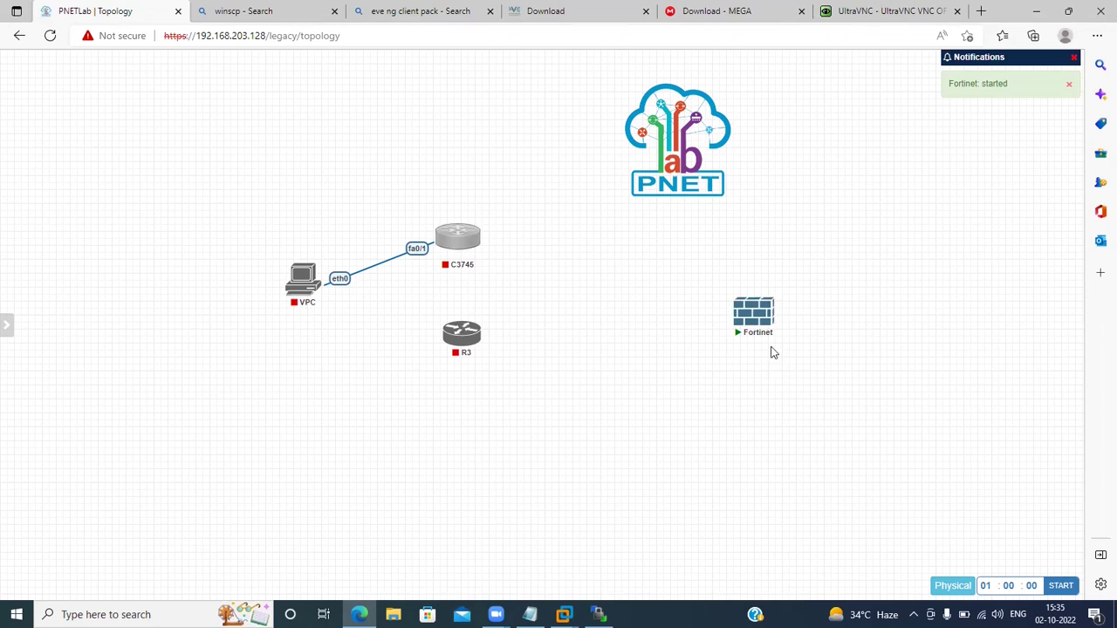
pyautogui.click(749, 320)
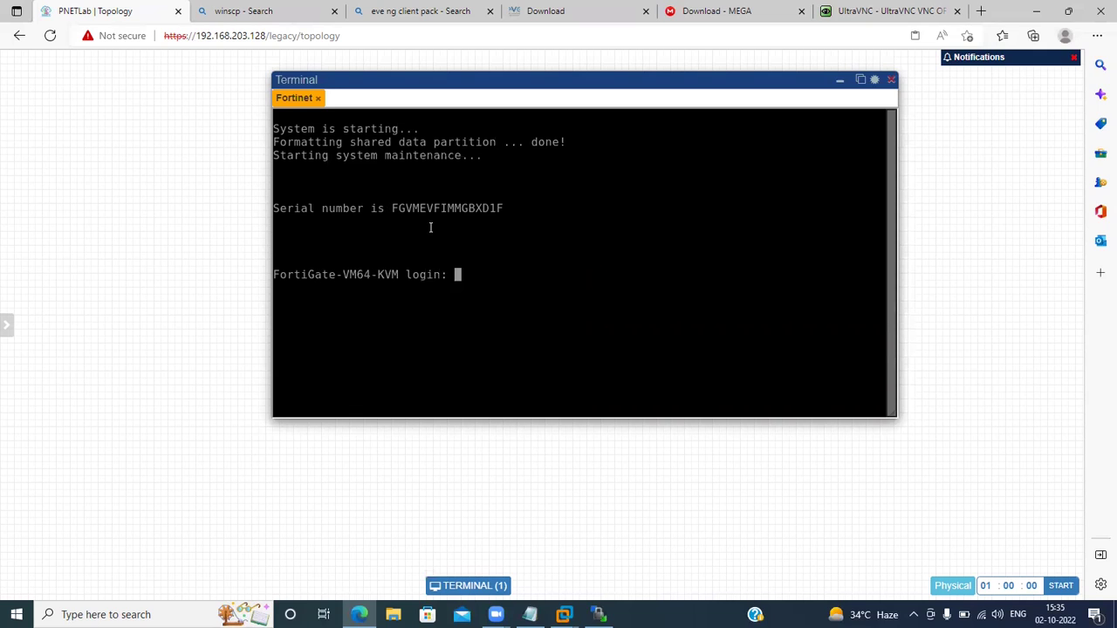
# Log in to the FortiGate console as admin with the empty default password.
pyautogui.write('amin')
pyautogui.press('Return')
pyautogui.press('Return')
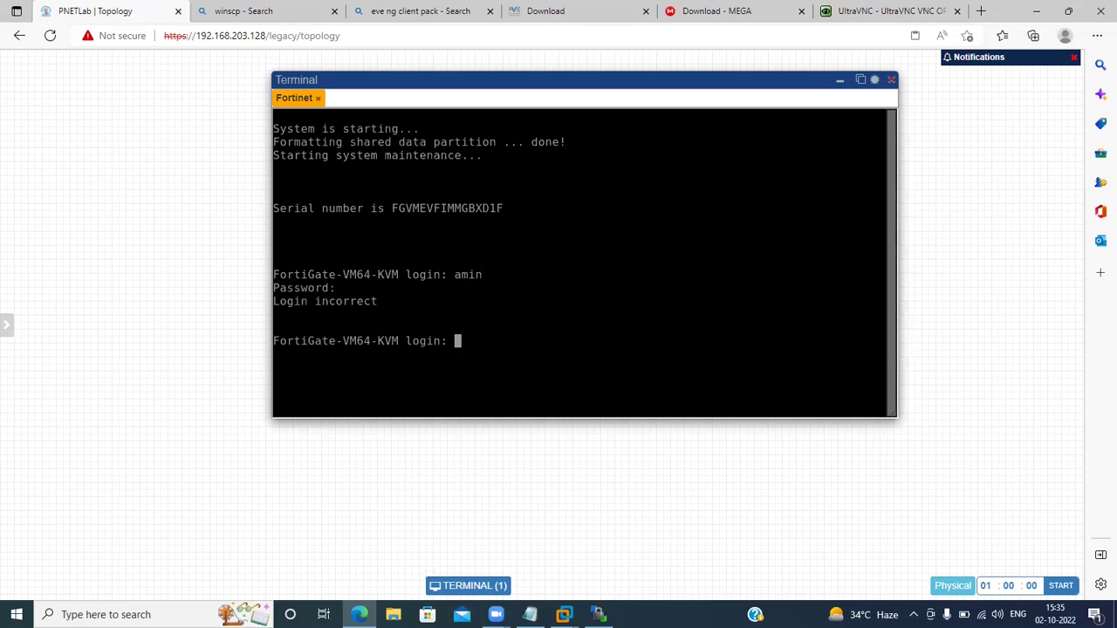
pyautogui.write('admin')
pyautogui.press('Return')
pyautogui.press('Return')
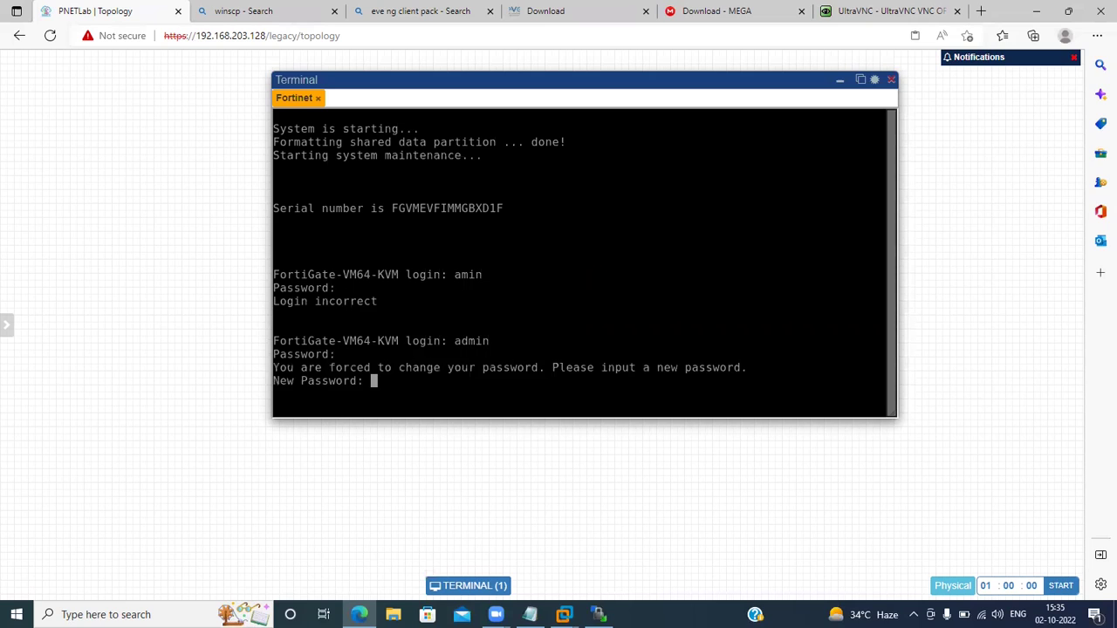
pyautogui.press('Return')
pyautogui.press('Return')
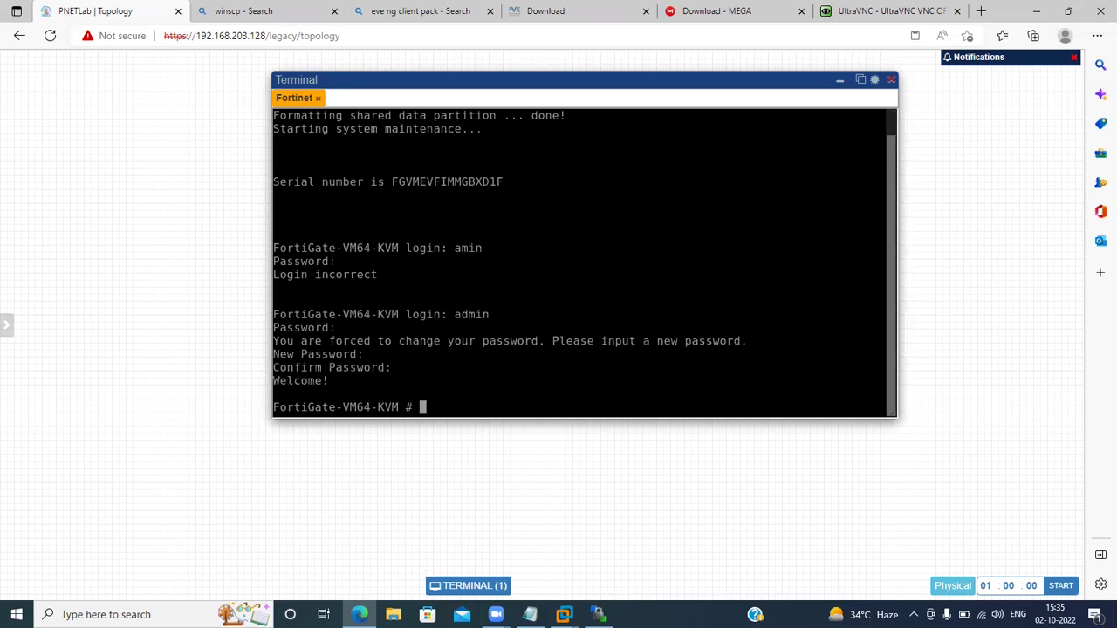
# Run 'get system interface' and 'show system interface', then close the console.
pyautogui.write('get system i')
pyautogui.write('nterface')
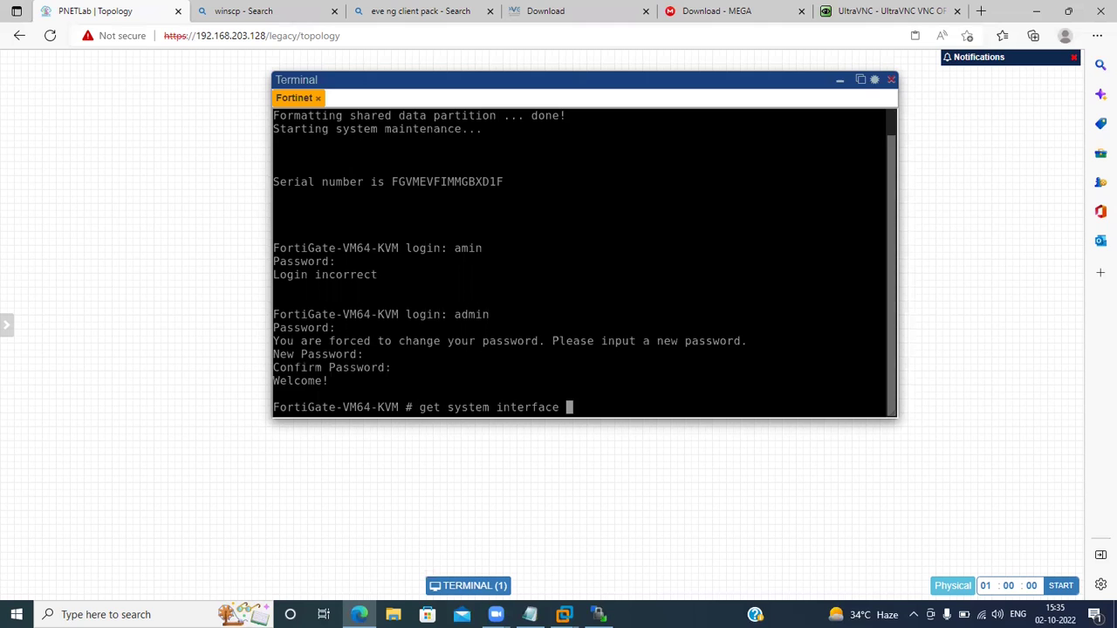
pyautogui.press('Return')
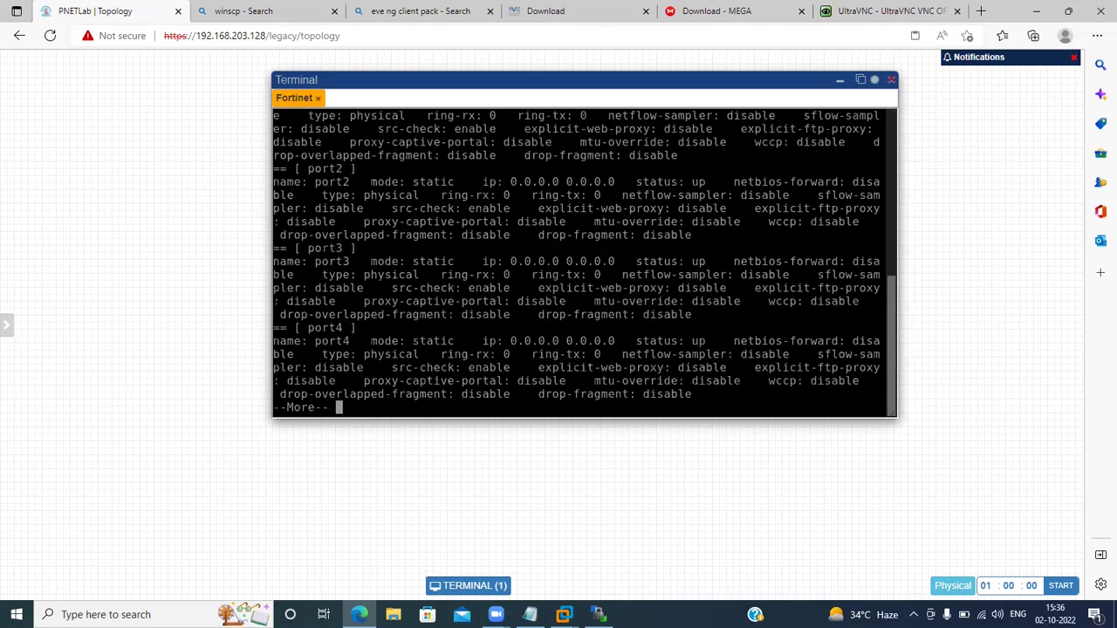
pyautogui.moveTo(838, 115); pyautogui.dragTo(838, 127)
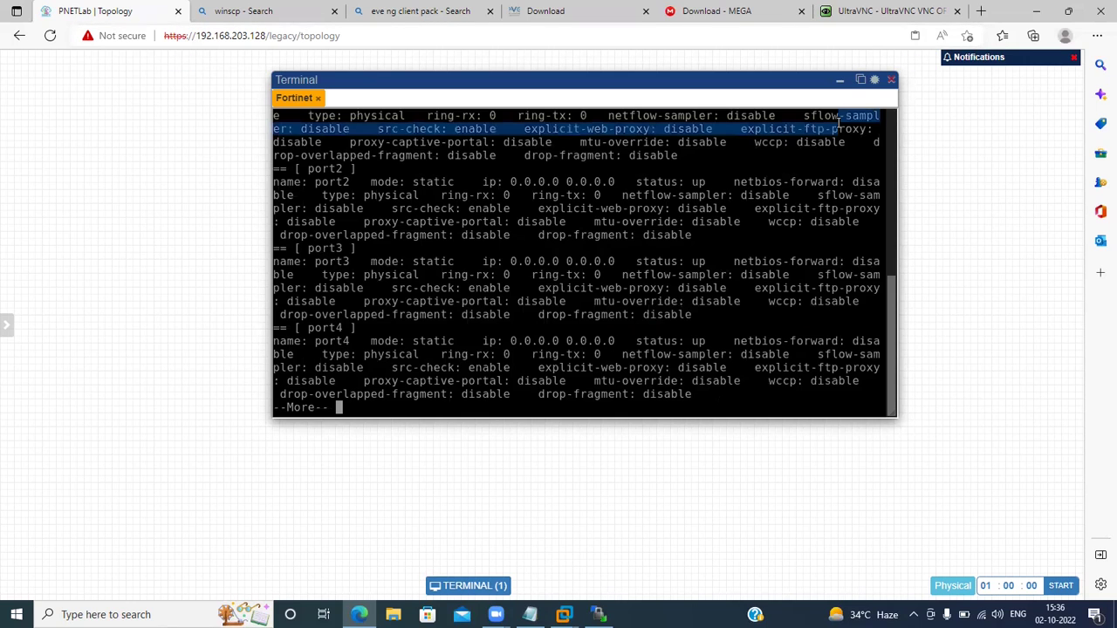
pyautogui.press('space')
pyautogui.write('q')
pyautogui.press('BackSpace')
pyautogui.write('show system interface')
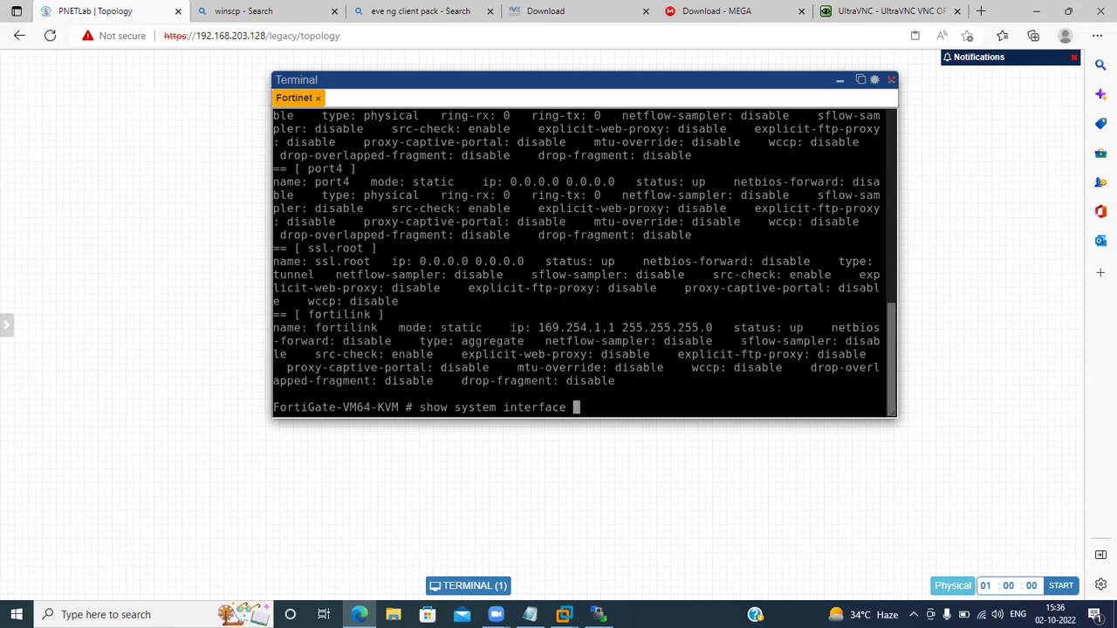
pyautogui.press('Return')
pyautogui.press('Return')
pyautogui.press('Return')
pyautogui.press('Return')
pyautogui.press('Return')
pyautogui.press('Return')
pyautogui.press('Return')
pyautogui.press('Return')
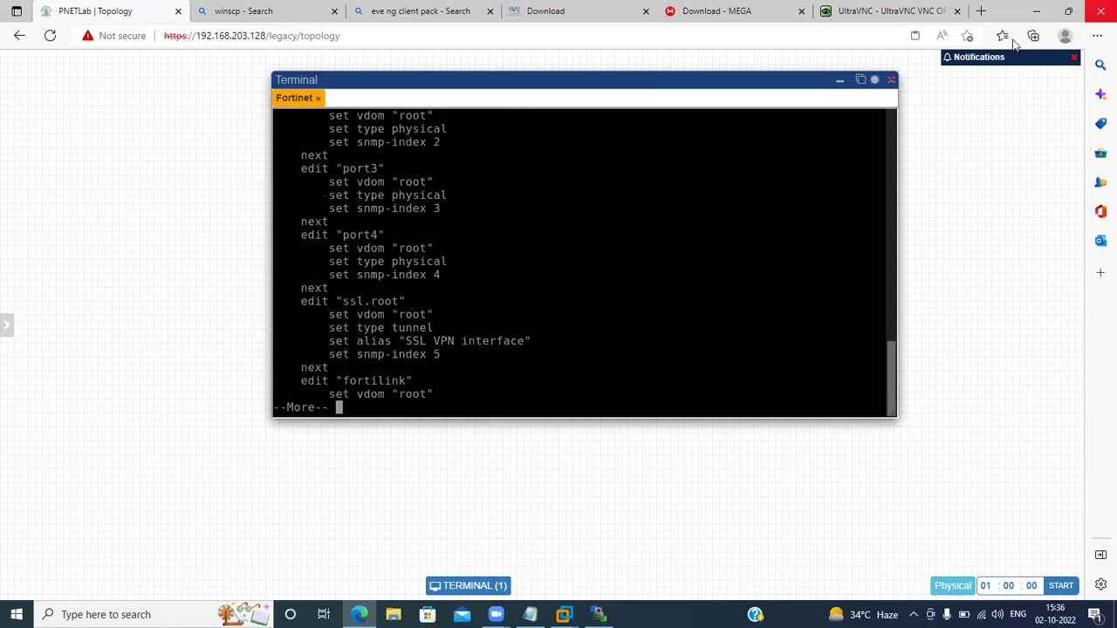
pyautogui.click(890, 82)
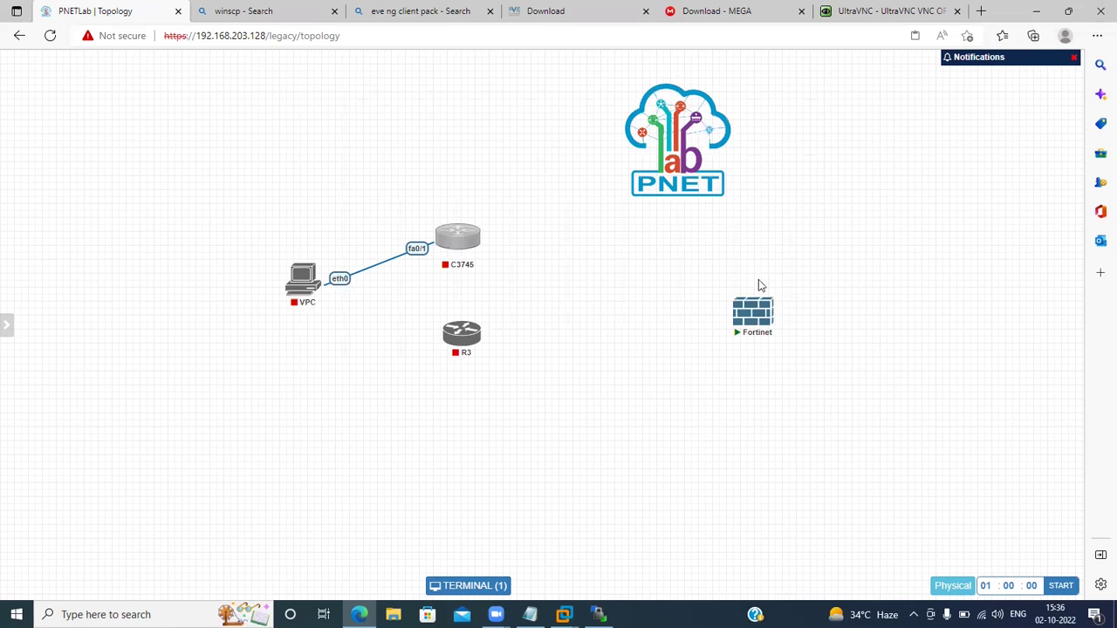
# Review the Fortinet node's settings (4 Ethernet interfaces) without changes, then stop the node.
pyautogui.rightClick(738, 321)
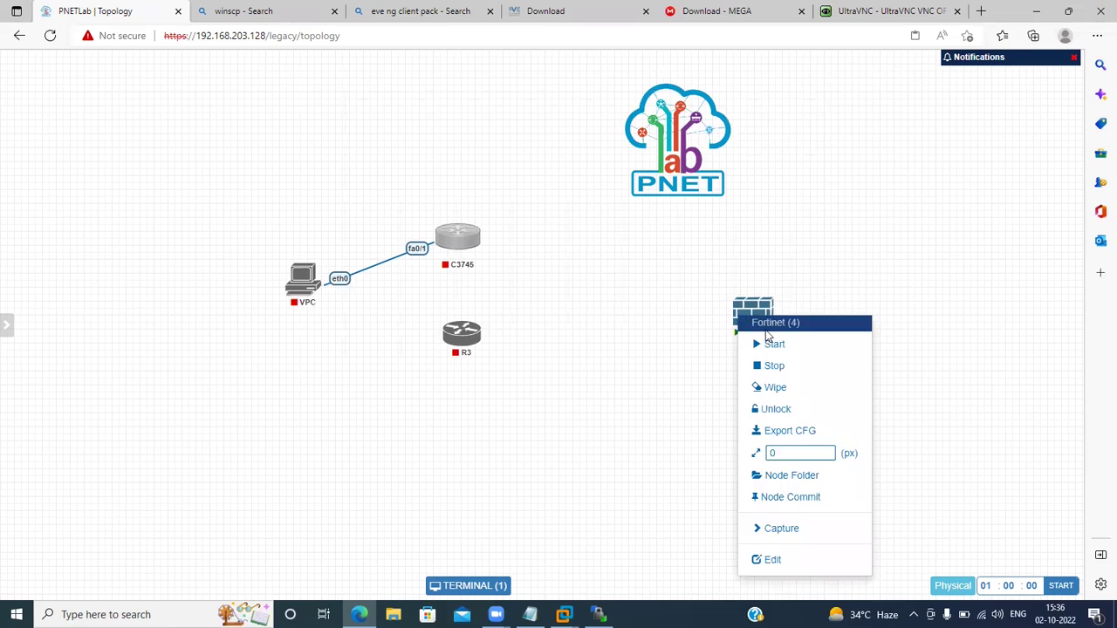
pyautogui.click(788, 565)
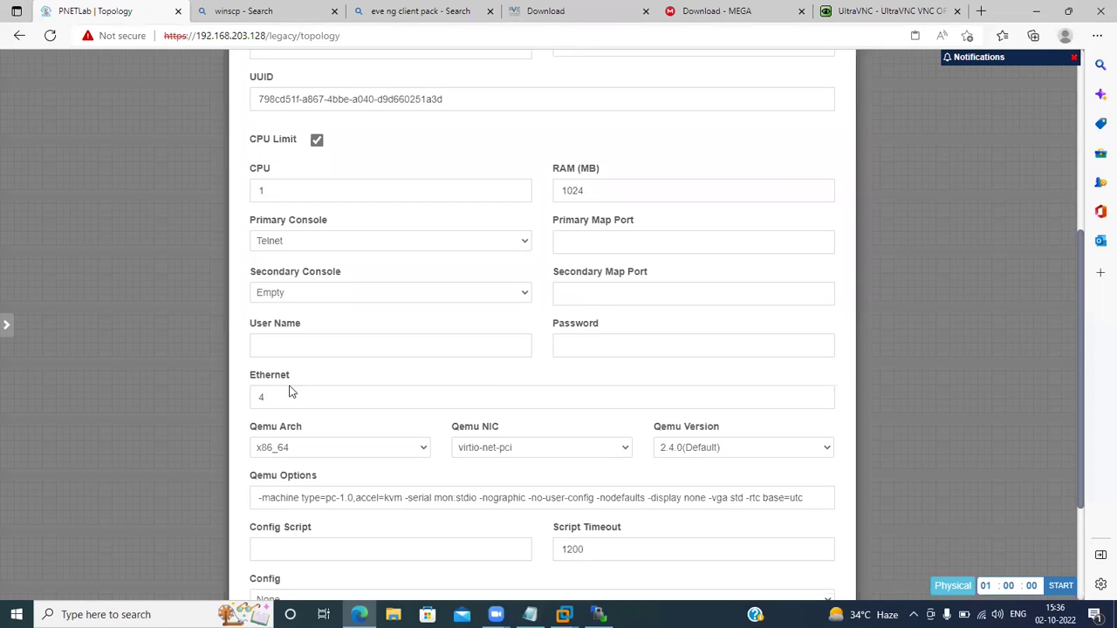
pyautogui.click(285, 394)
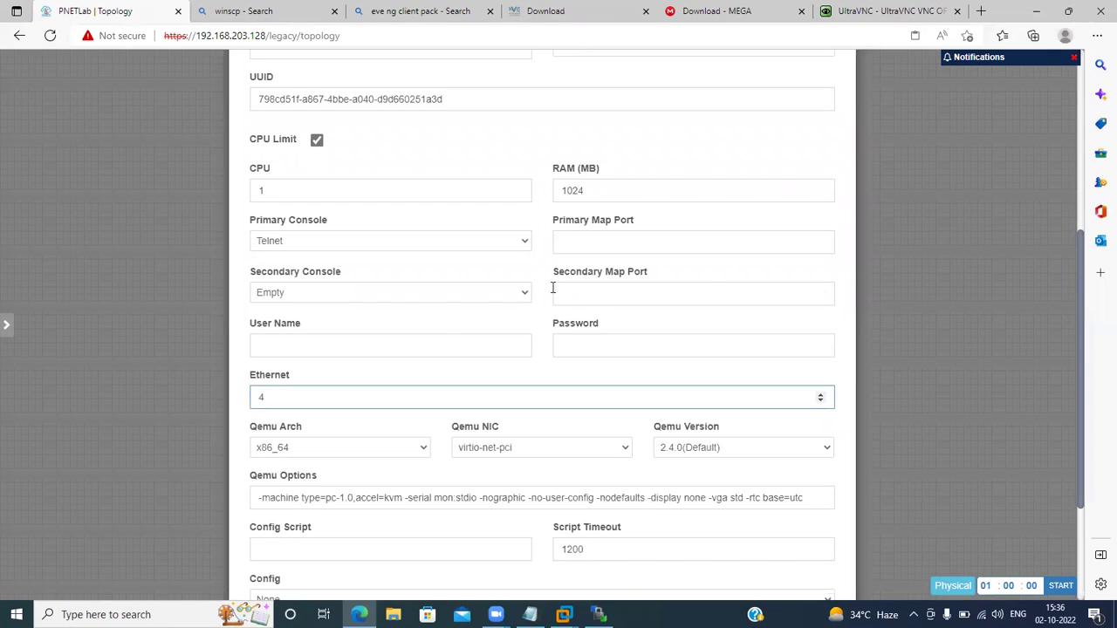
pyautogui.scroll(4, 563, 287)
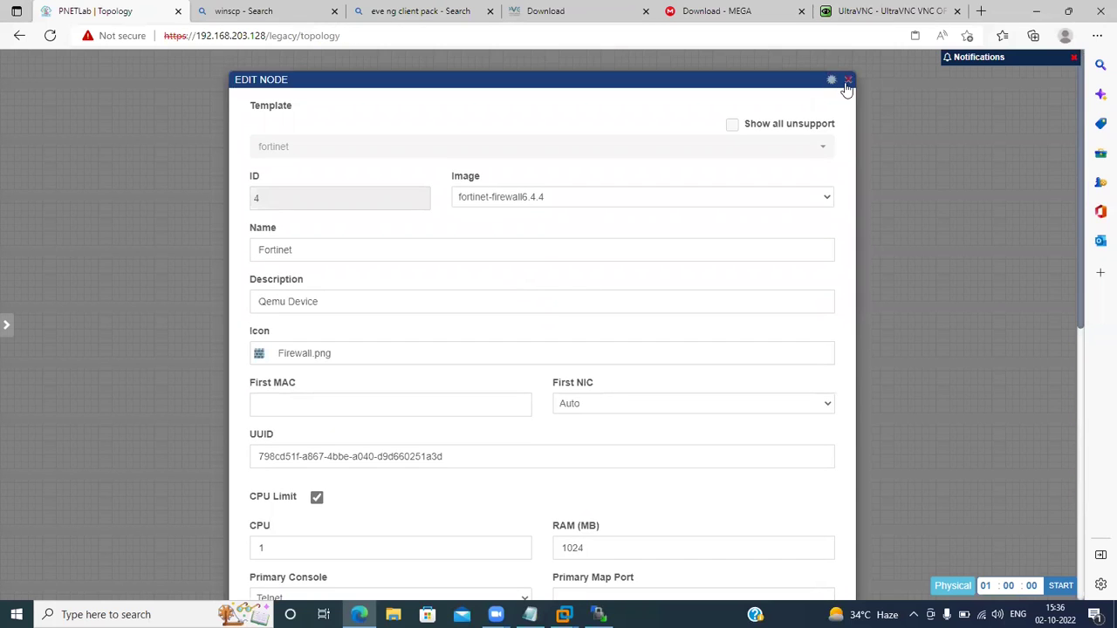
pyautogui.click(847, 81)
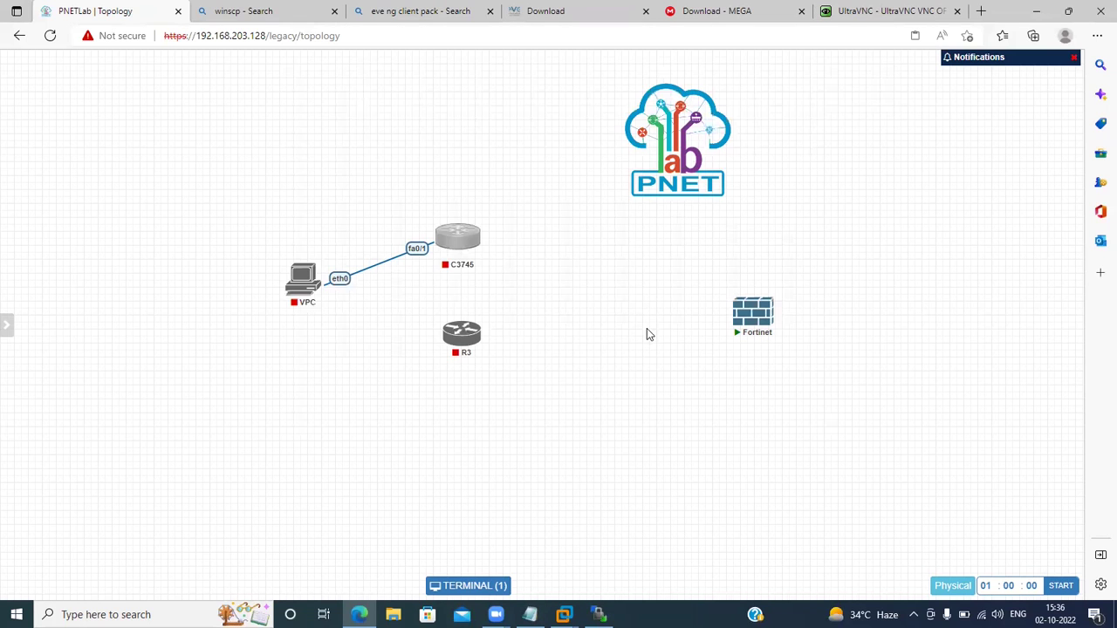
pyautogui.rightClick(740, 326)
pyautogui.click(785, 369)
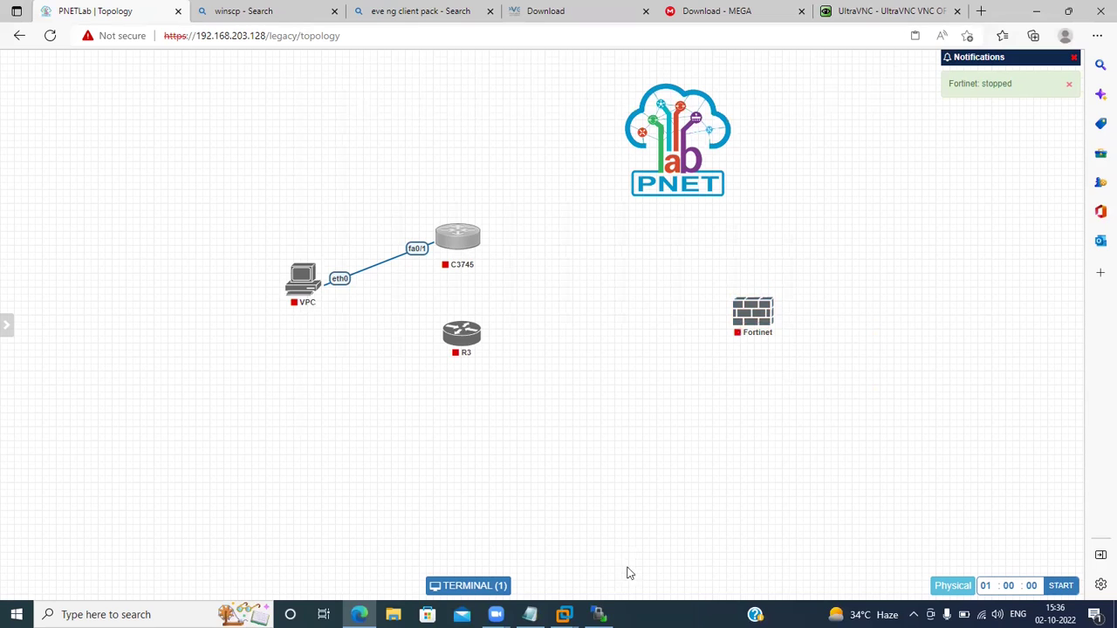
# In WinSCP, drag paloalto-8.0.0 from H:\EVENG Setup Files to the remote qemu folder.
pyautogui.moveTo(529, 615)
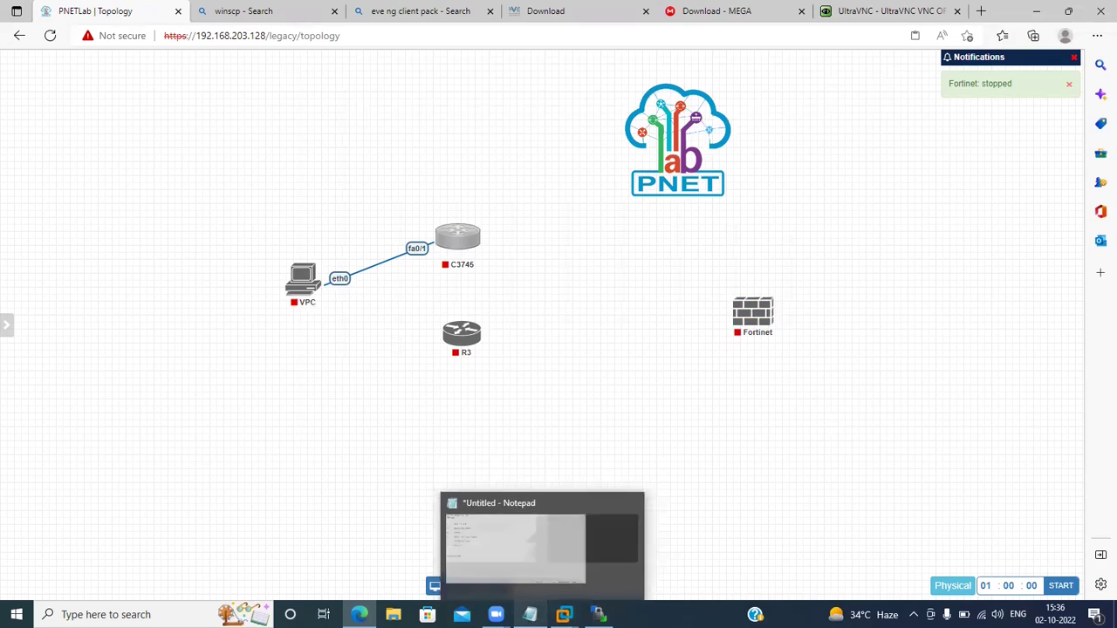
pyautogui.moveTo(496, 614)
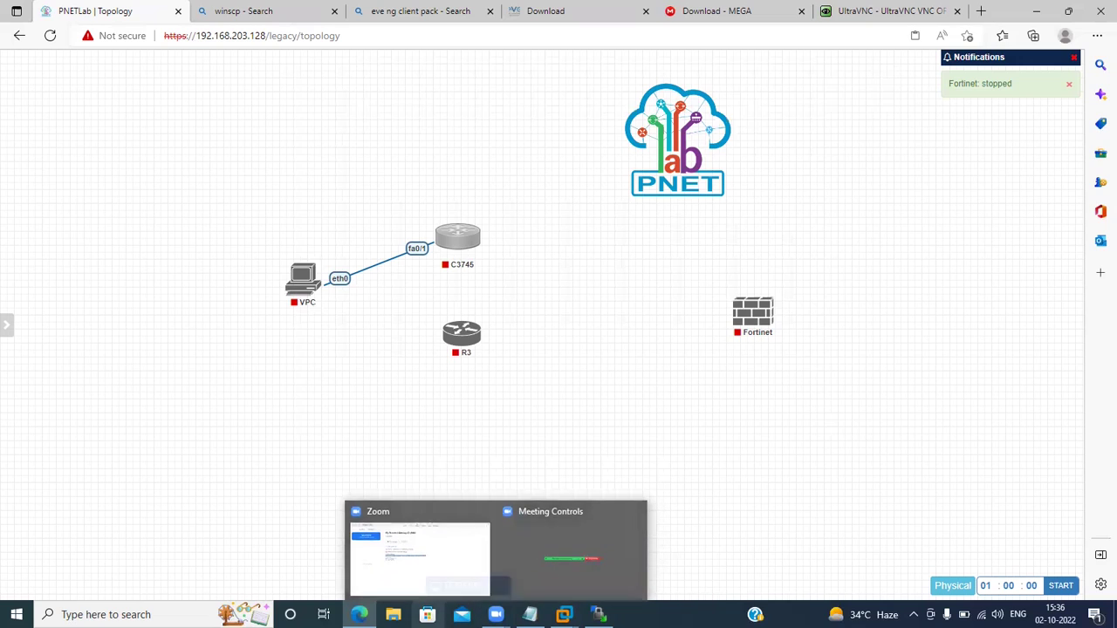
pyautogui.click(599, 614)
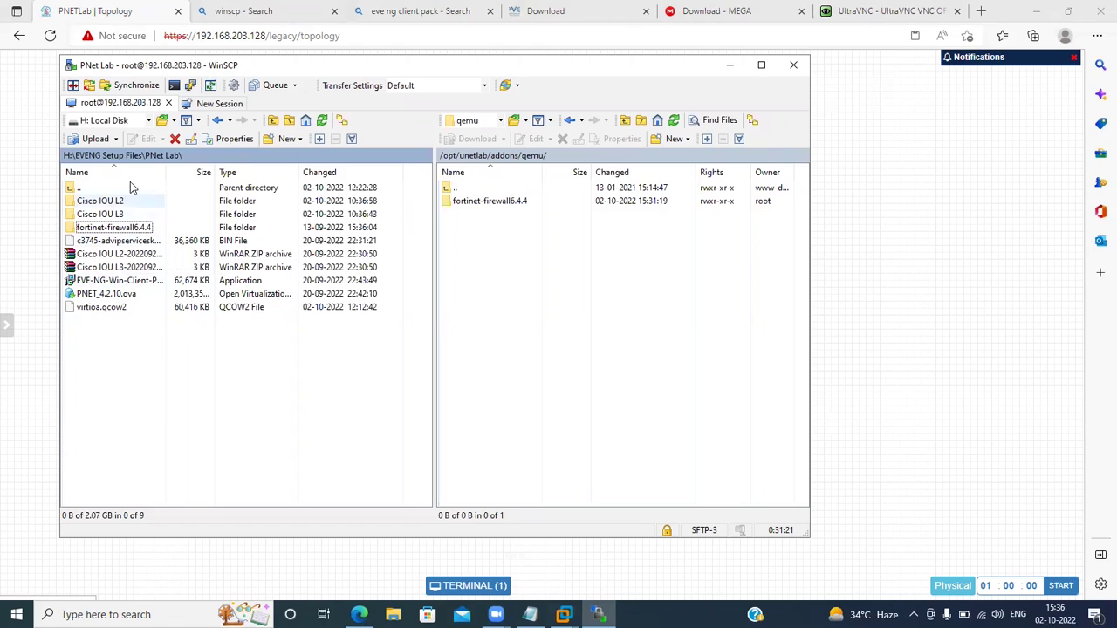
pyautogui.click(131, 155)
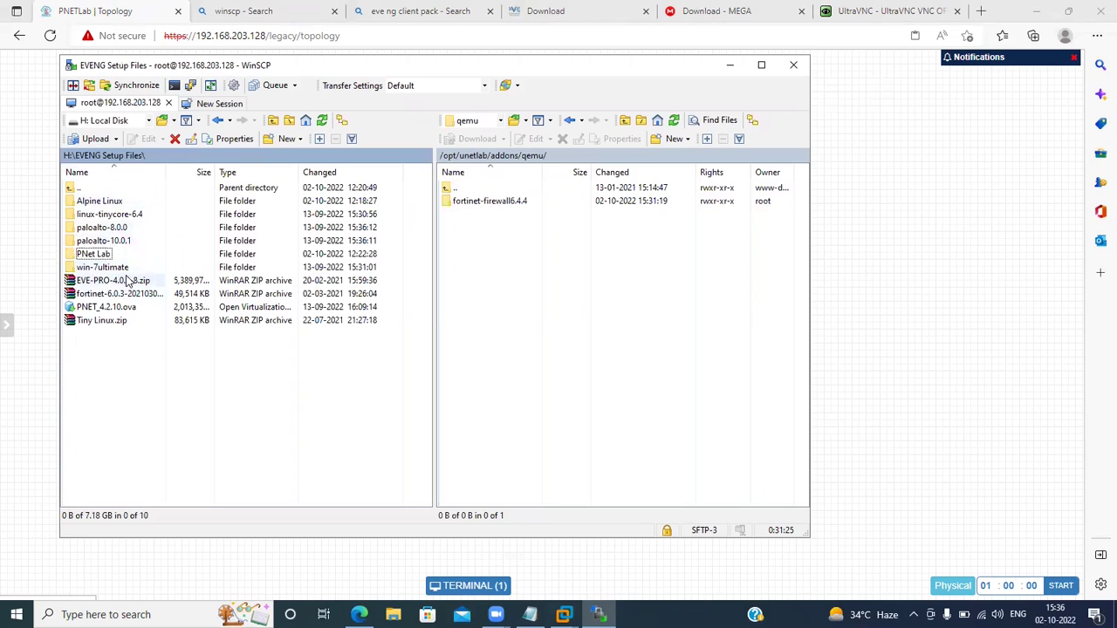
pyautogui.click(100, 228)
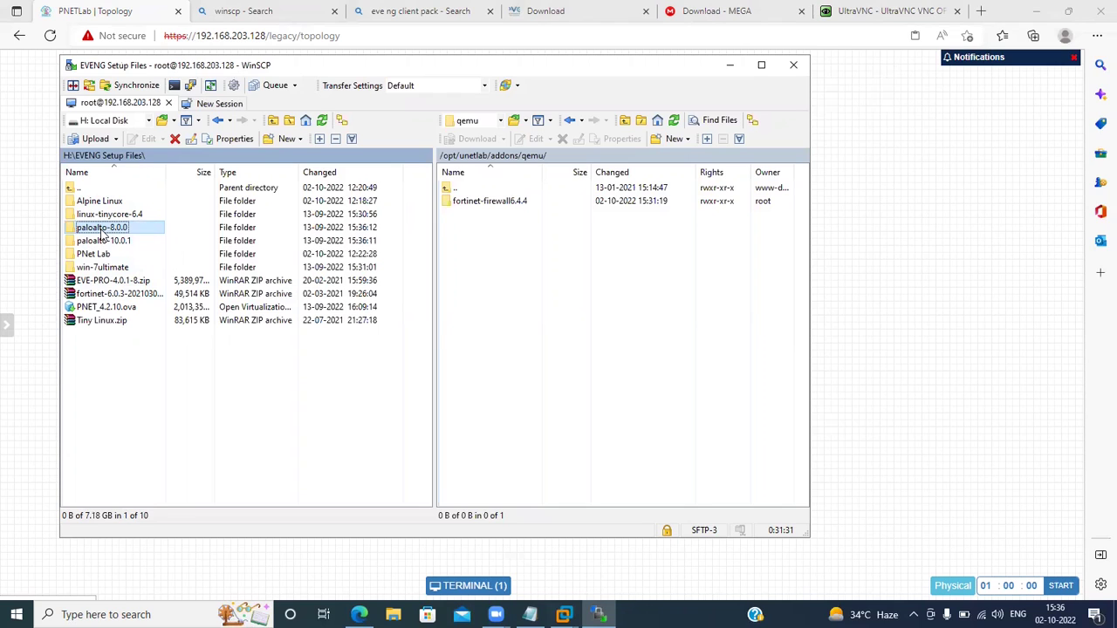
pyautogui.moveTo(102, 232); pyautogui.dragTo(431, 281)
pyautogui.moveTo(504, 282); pyautogui.dragTo(545, 273)
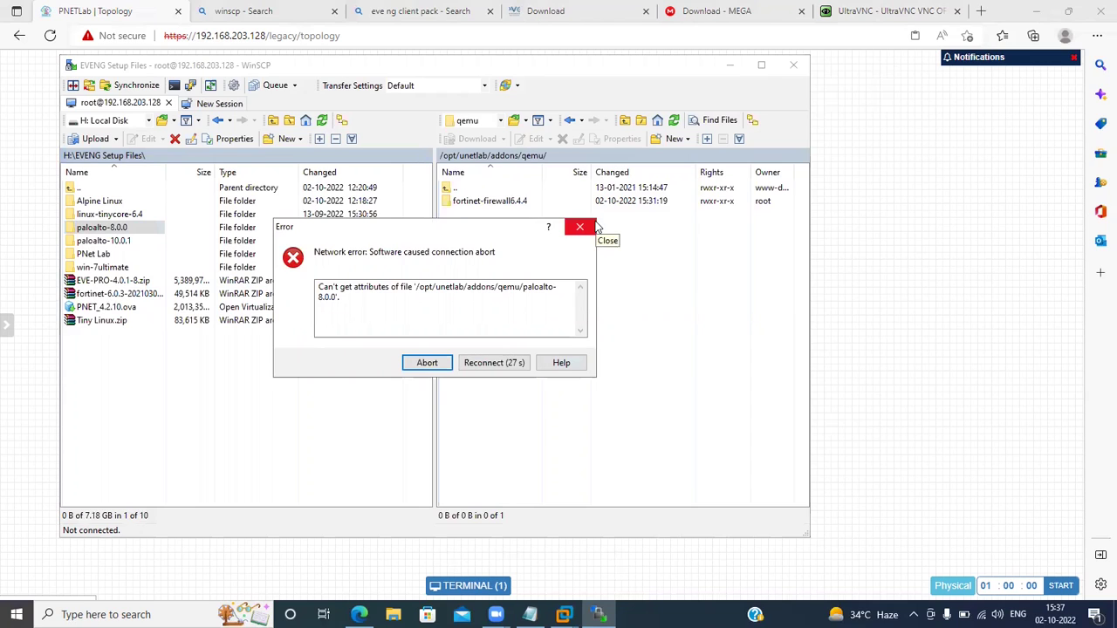
# After the network error, reconnect skipping the host key update and upload paloalto-8.0.0 again.
pyautogui.click(595, 227)
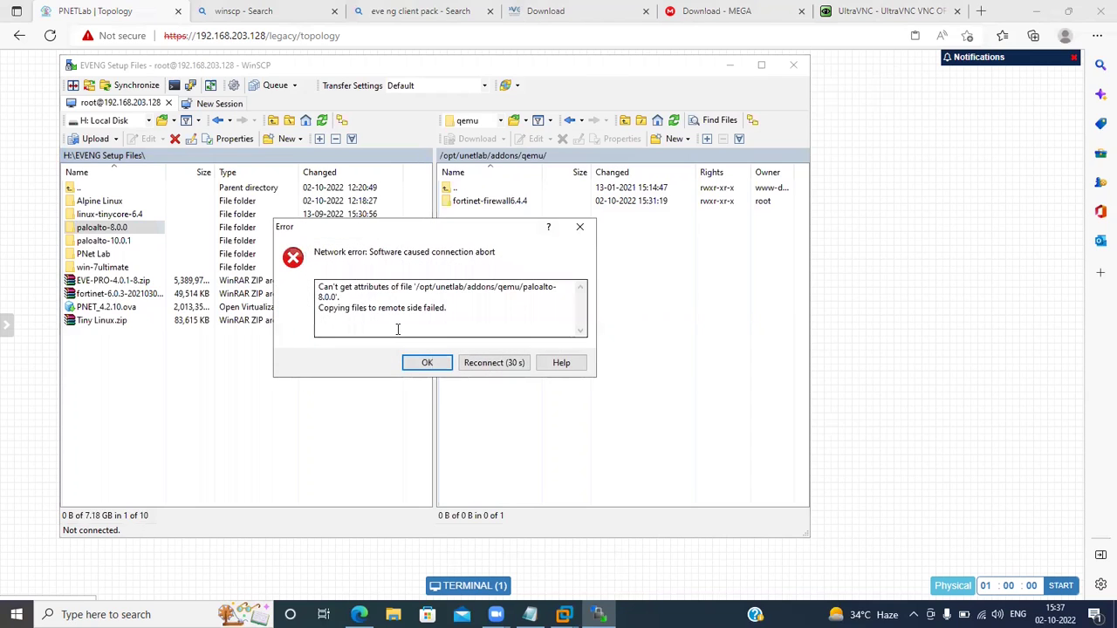
pyautogui.click(474, 370)
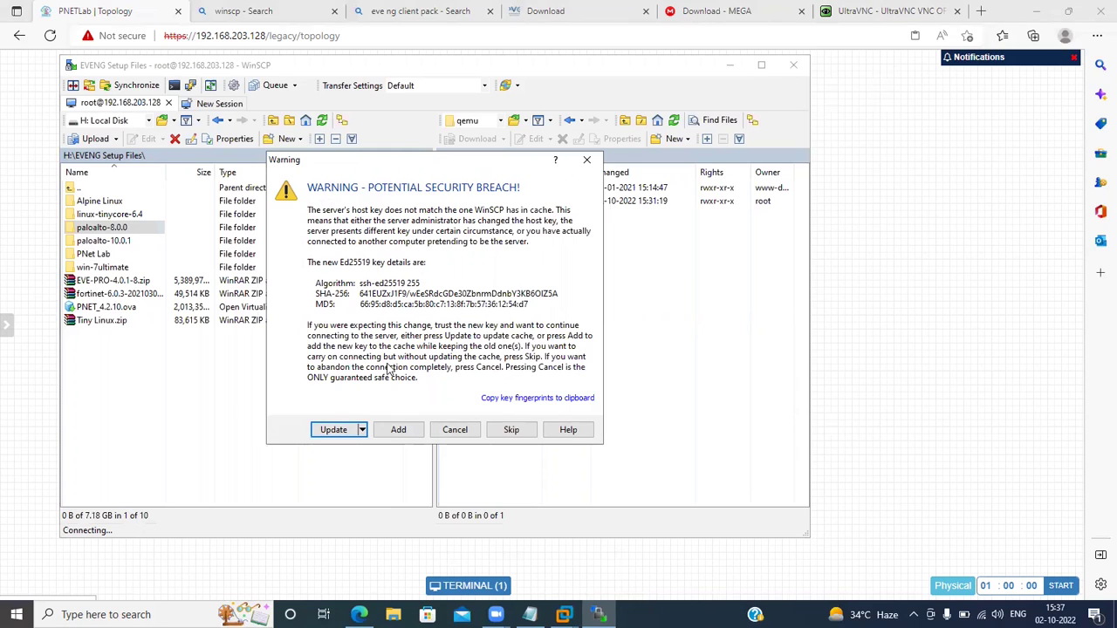
pyautogui.click(511, 430)
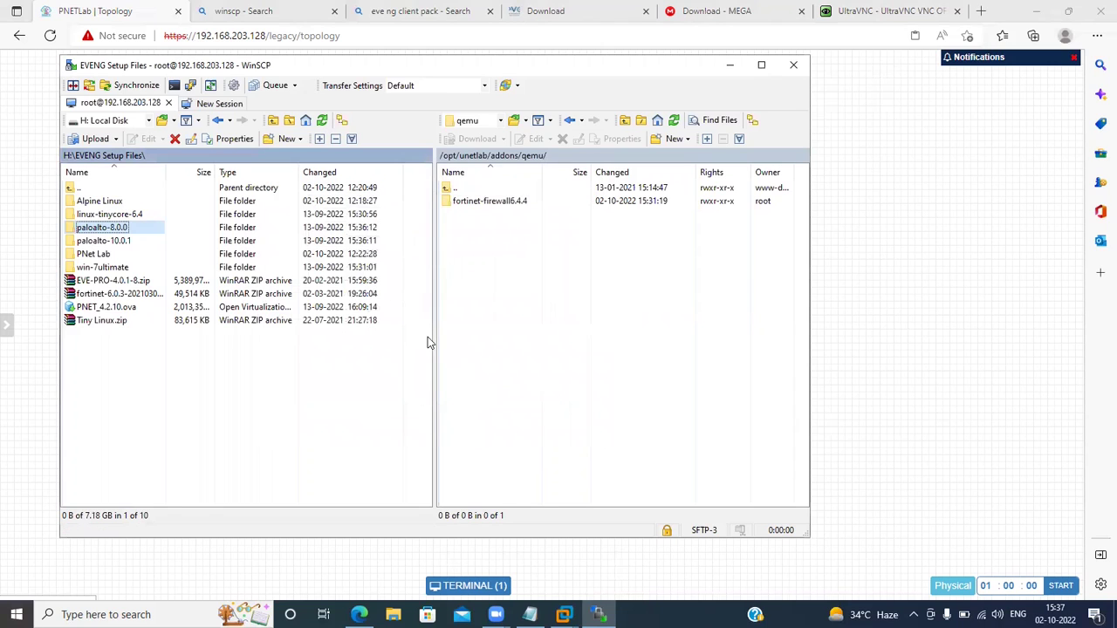
pyautogui.moveTo(112, 230); pyautogui.dragTo(598, 304)
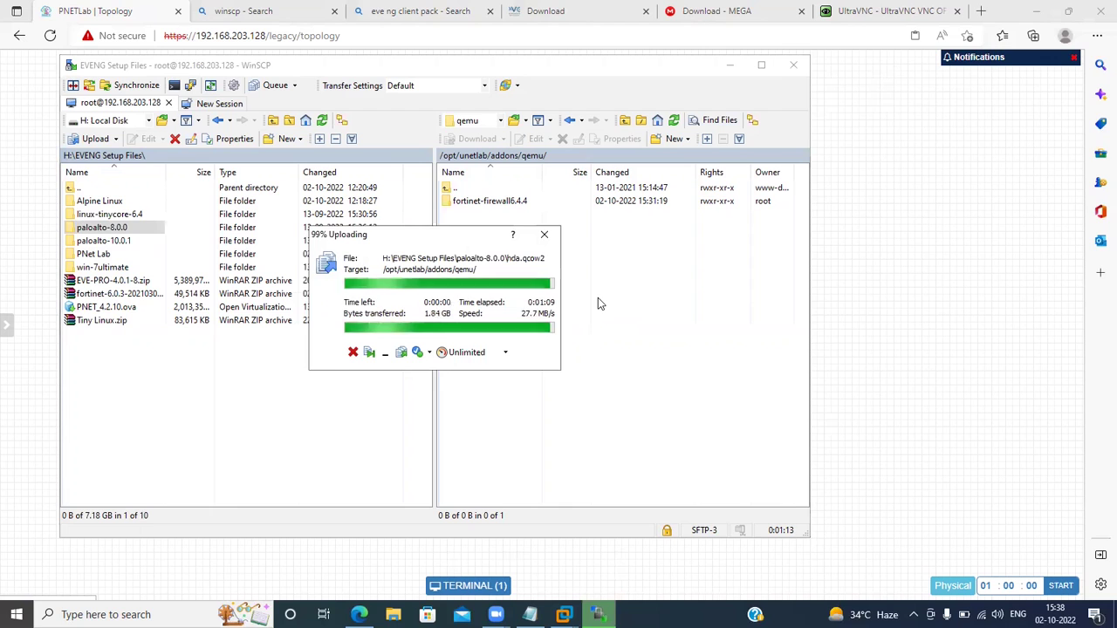
# Minimize WinSCP, check the VMware console, then close the Test lab in Edge.
pyautogui.click(731, 67)
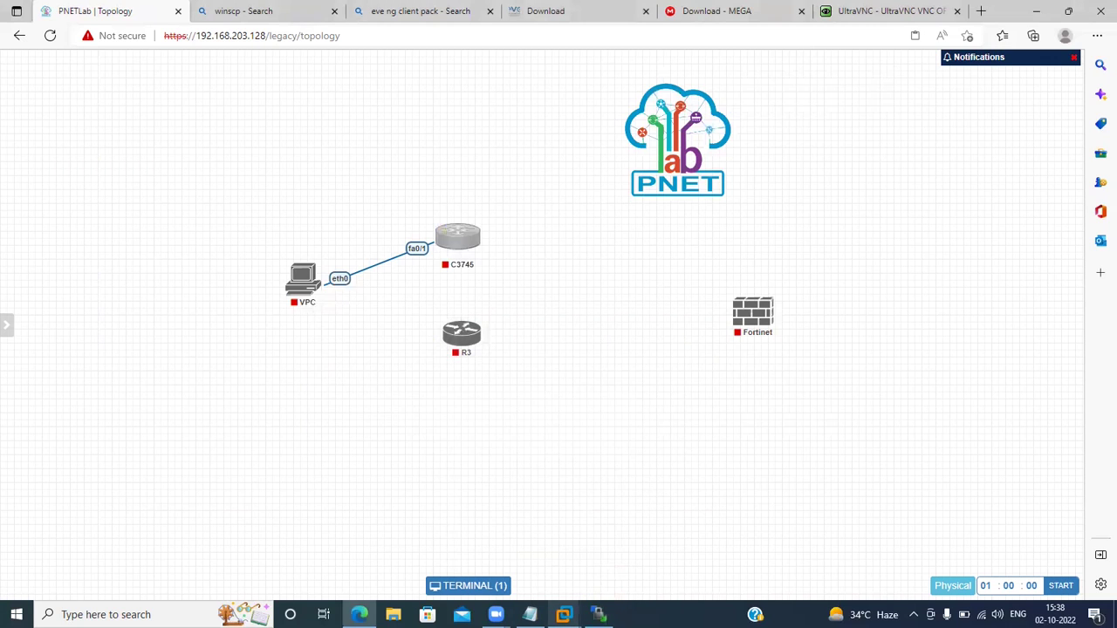
pyautogui.moveTo(496, 614)
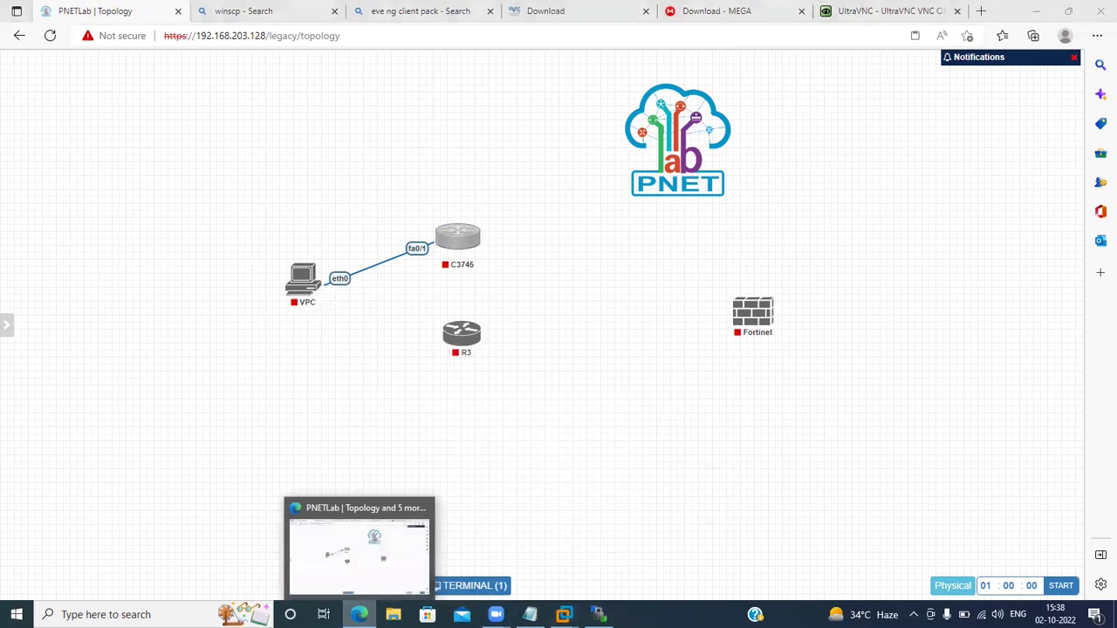
pyautogui.click(564, 615)
pyautogui.click(358, 614)
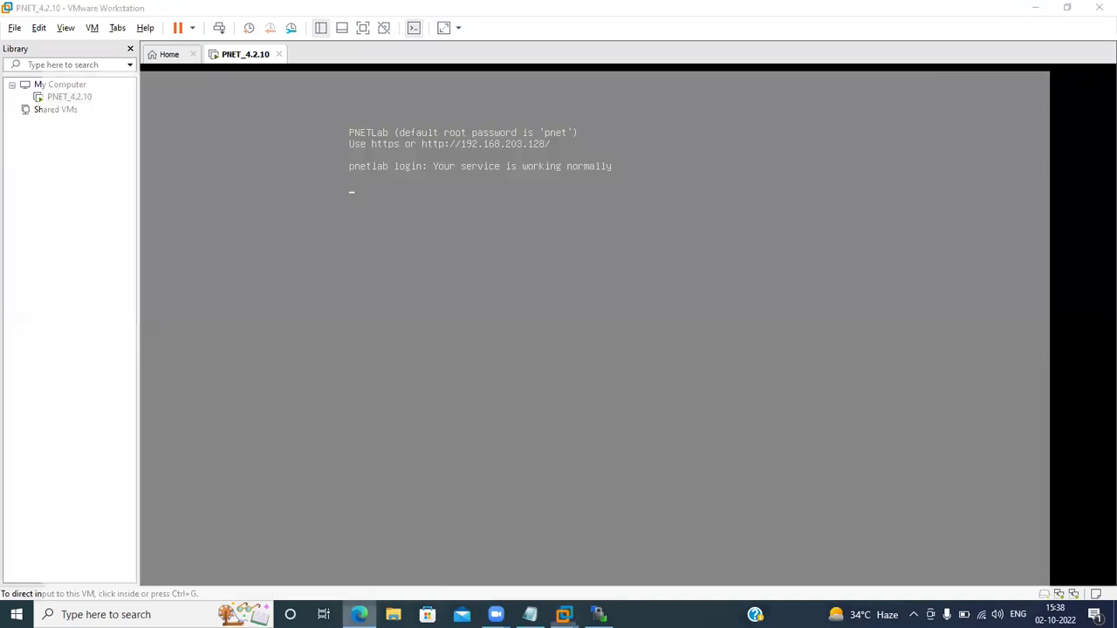
pyautogui.moveTo(6, 324)
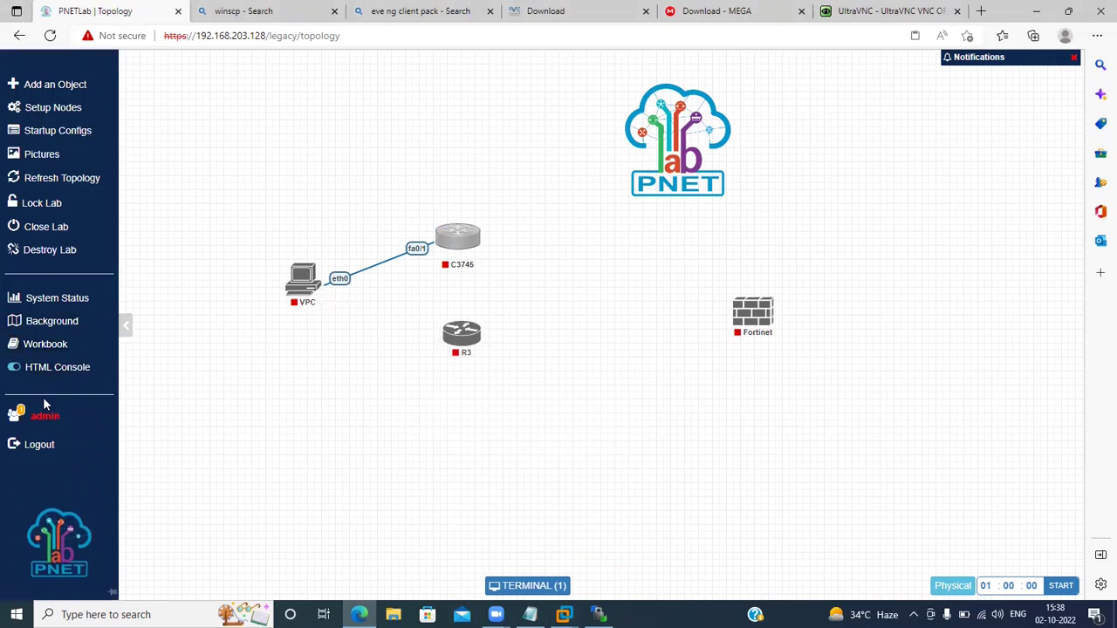
pyautogui.click(70, 229)
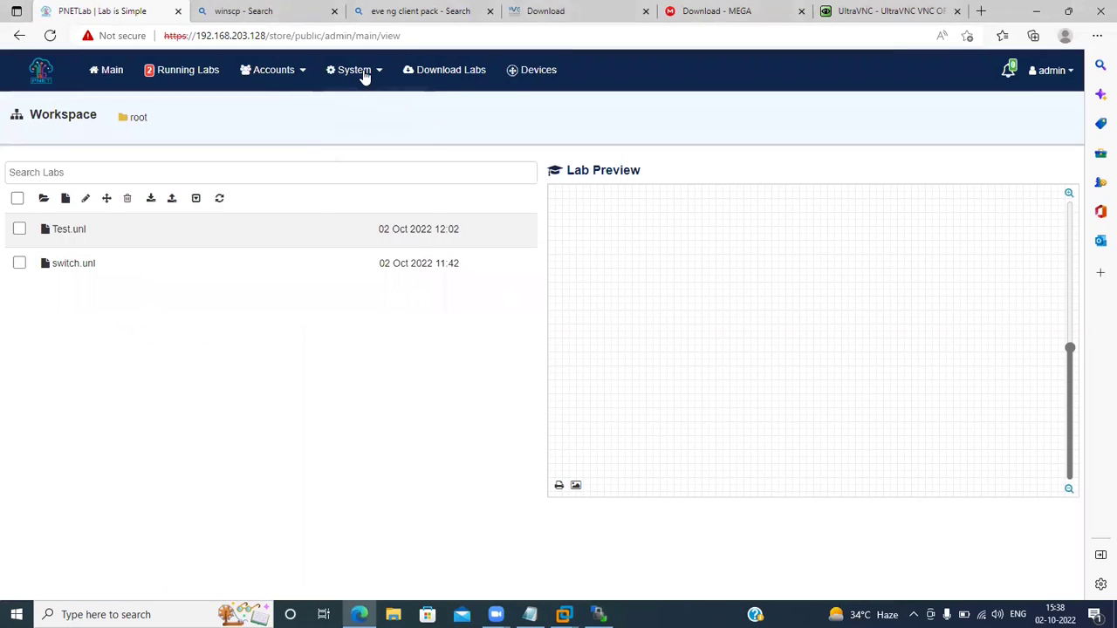
# Go to System > System Setting.
pyautogui.click(365, 77)
pyautogui.click(364, 169)
pyautogui.click(365, 77)
pyautogui.click(375, 166)
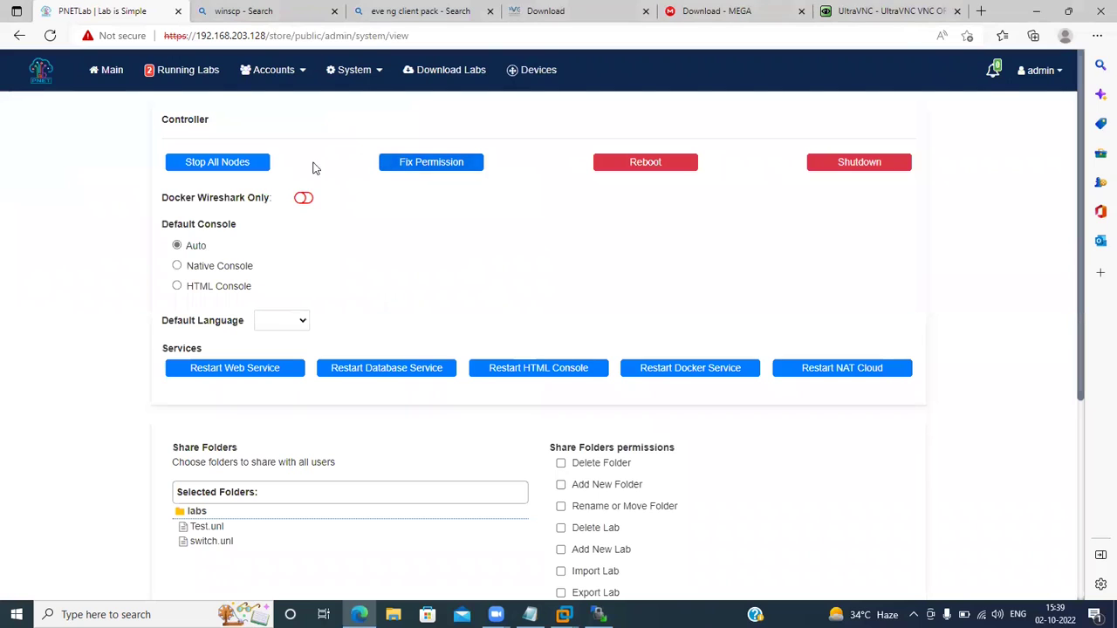
# Run Fix Permission under Controller, acknowledge the success message, and look over the settings page.
pyautogui.click(429, 163)
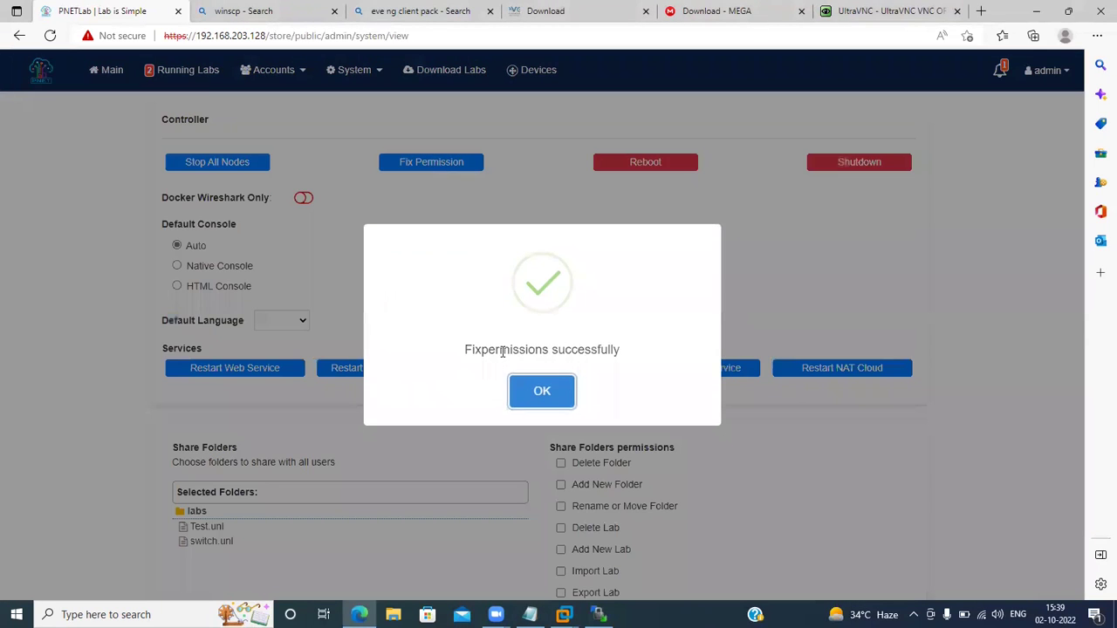
pyautogui.click(518, 392)
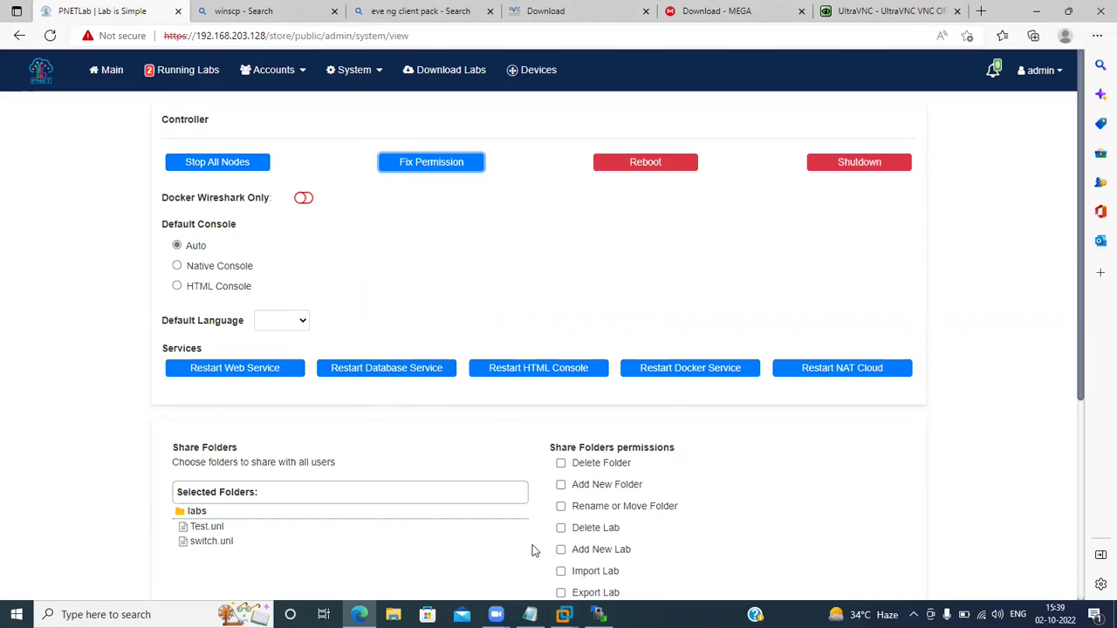
pyautogui.scroll(-3, 534, 549)
pyautogui.scroll(3, 509, 532)
pyautogui.scroll(-3, 394, 314)
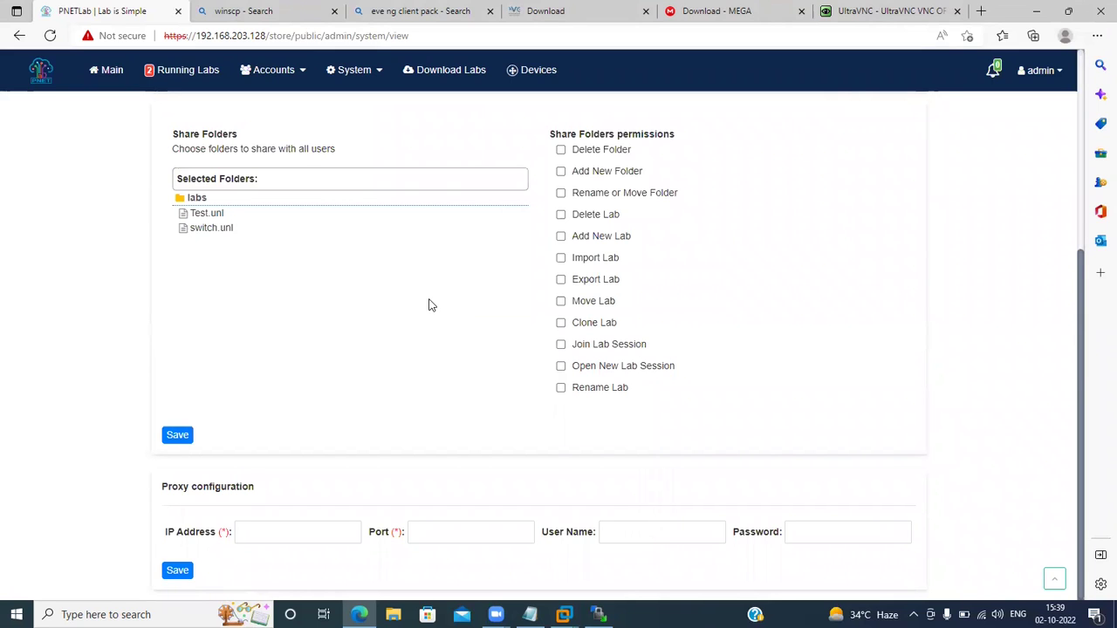
pyautogui.scroll(3, 428, 304)
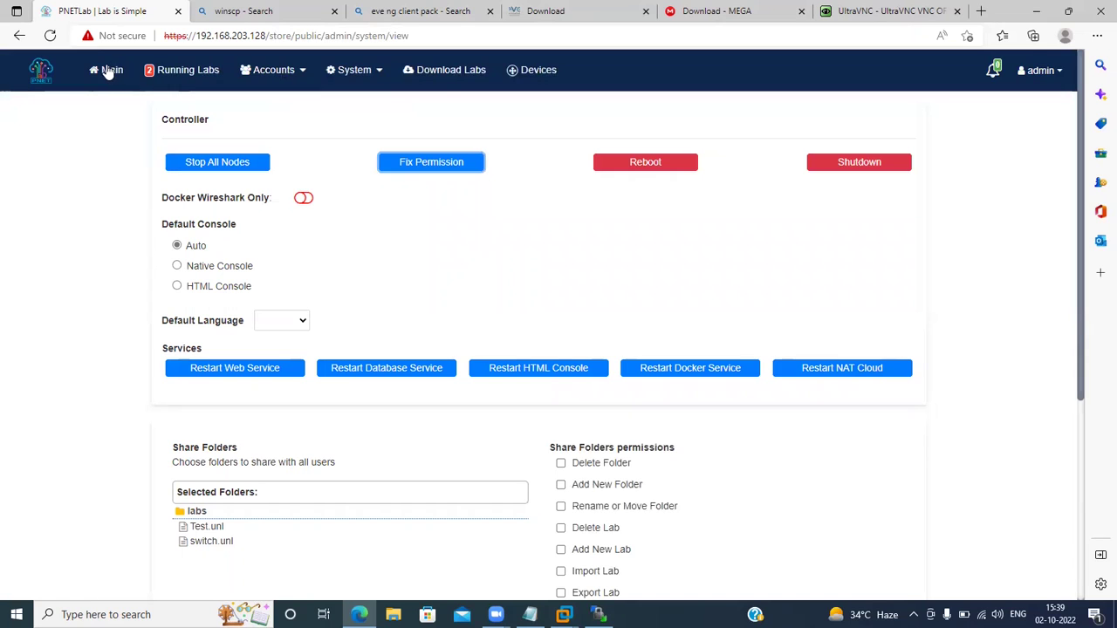
# Reopen /Test.unl from Running Labs and choose Node from the canvas right-click menu.
pyautogui.click(183, 70)
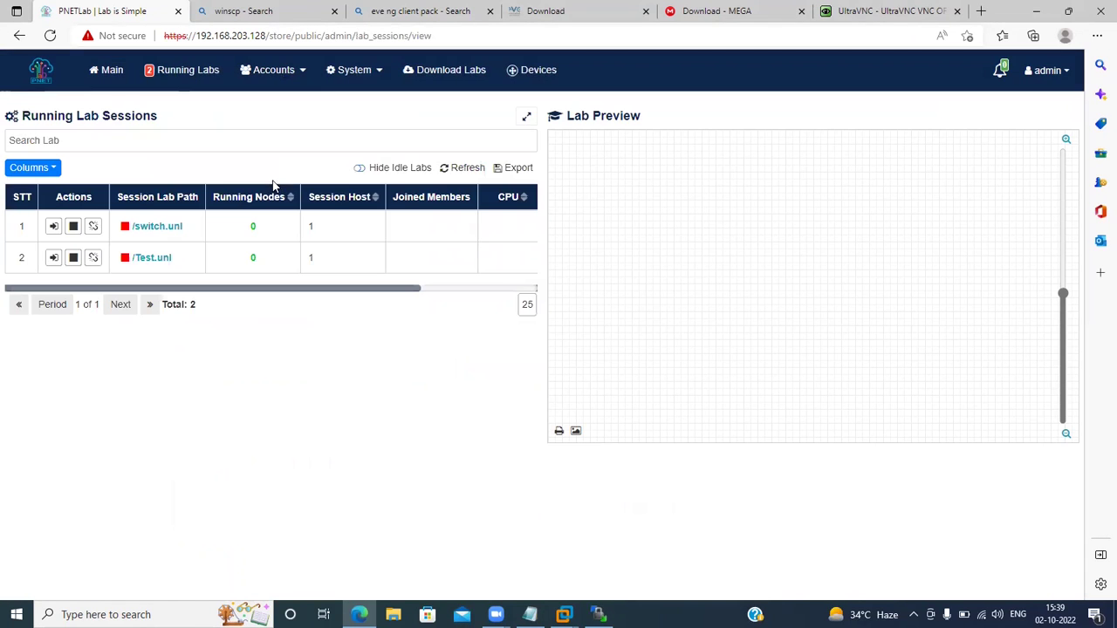
pyautogui.doubleClick(161, 260)
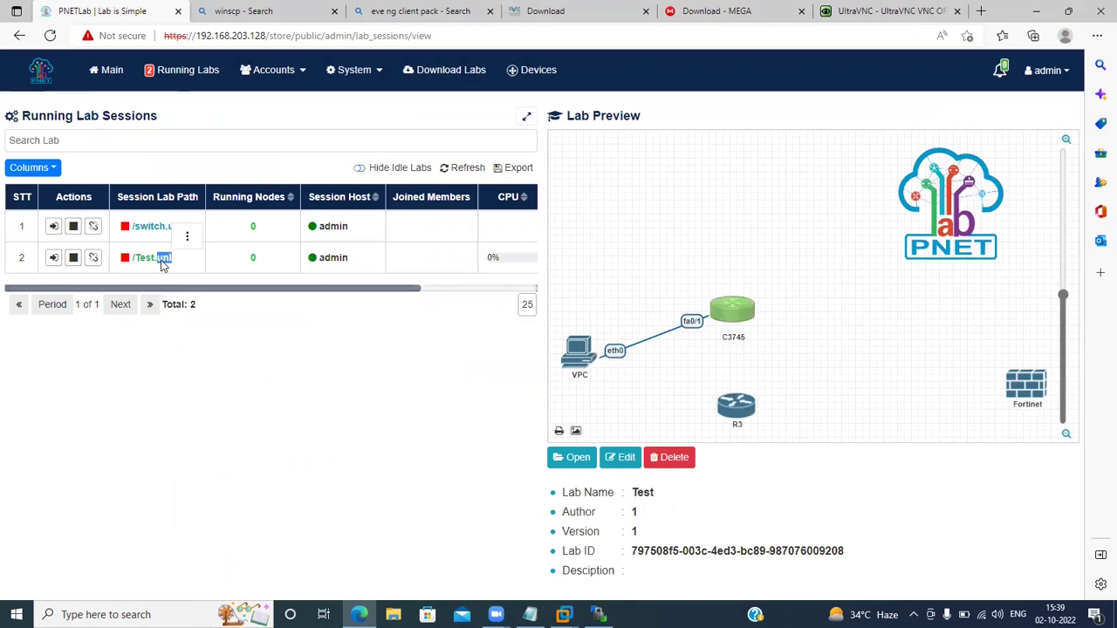
pyautogui.click(571, 467)
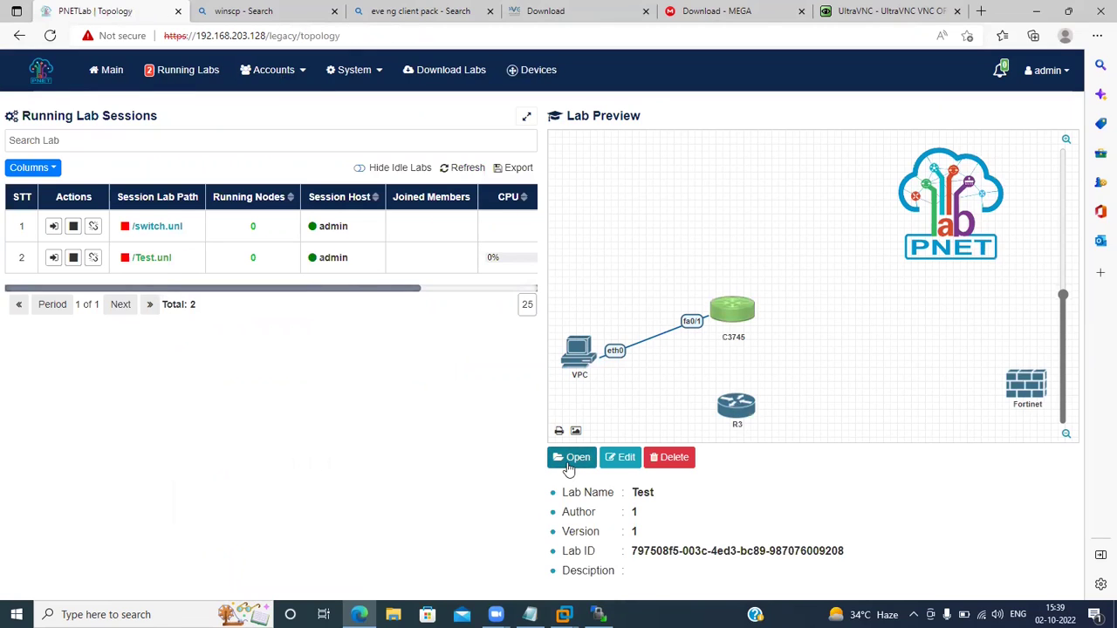
pyautogui.rightClick(636, 295)
pyautogui.click(667, 322)
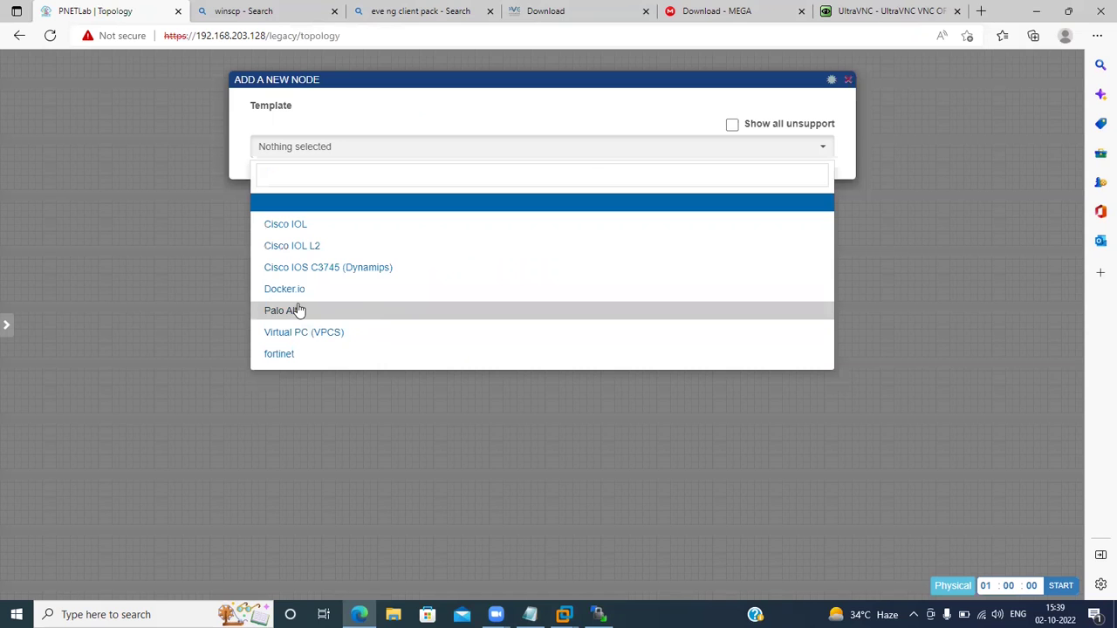
# Pick the Palo Alto template in Add a New Node and save the node.
pyautogui.click(290, 310)
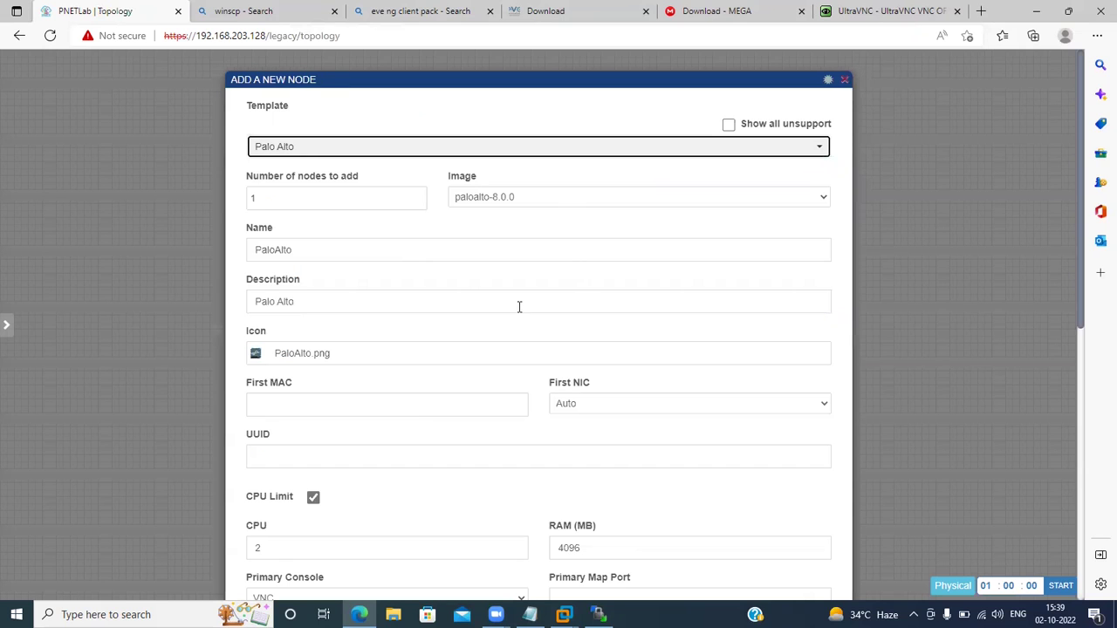
pyautogui.scroll(-6, 518, 307)
pyautogui.scroll(6, 518, 307)
pyautogui.scroll(-6, 511, 214)
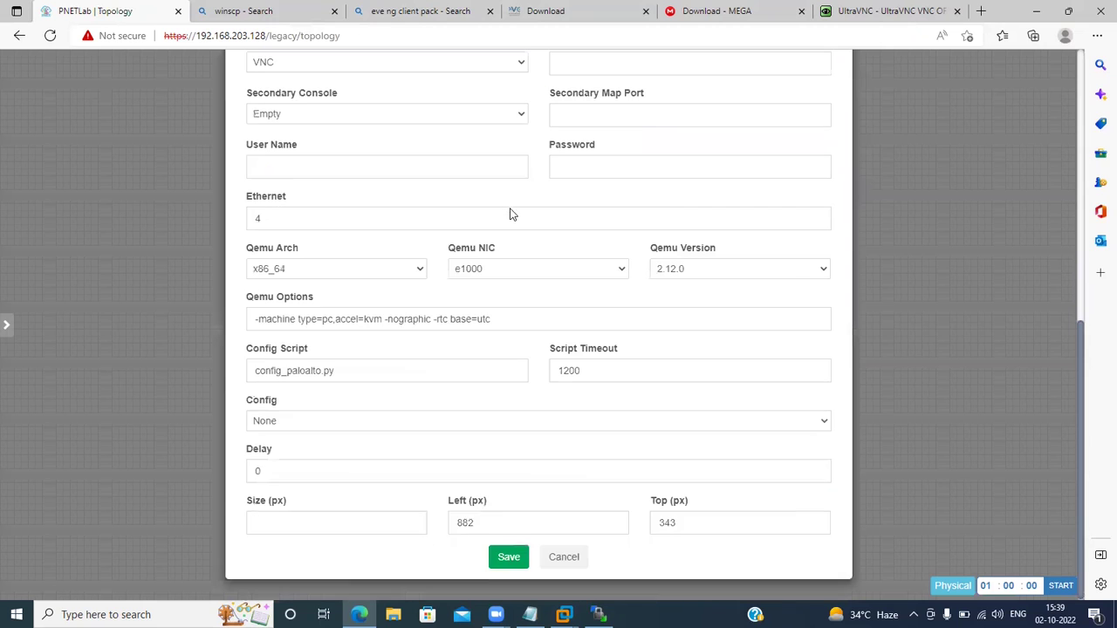
pyautogui.click(500, 560)
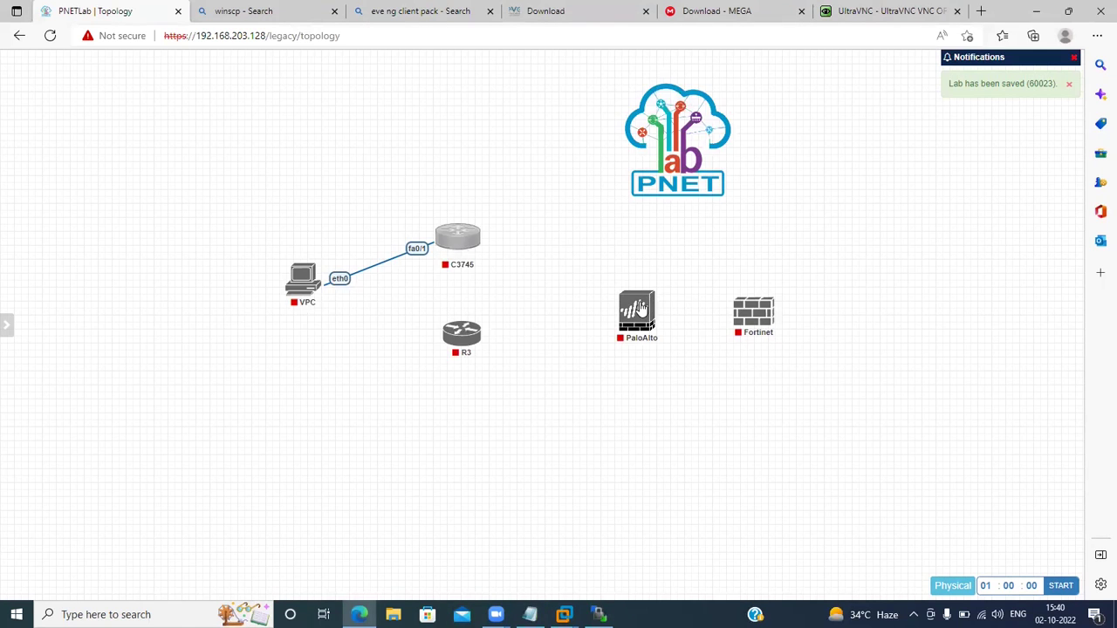
# Start the PaloAlto node and open its console to watch the firewall boot.
pyautogui.rightClick(661, 328)
pyautogui.click(668, 332)
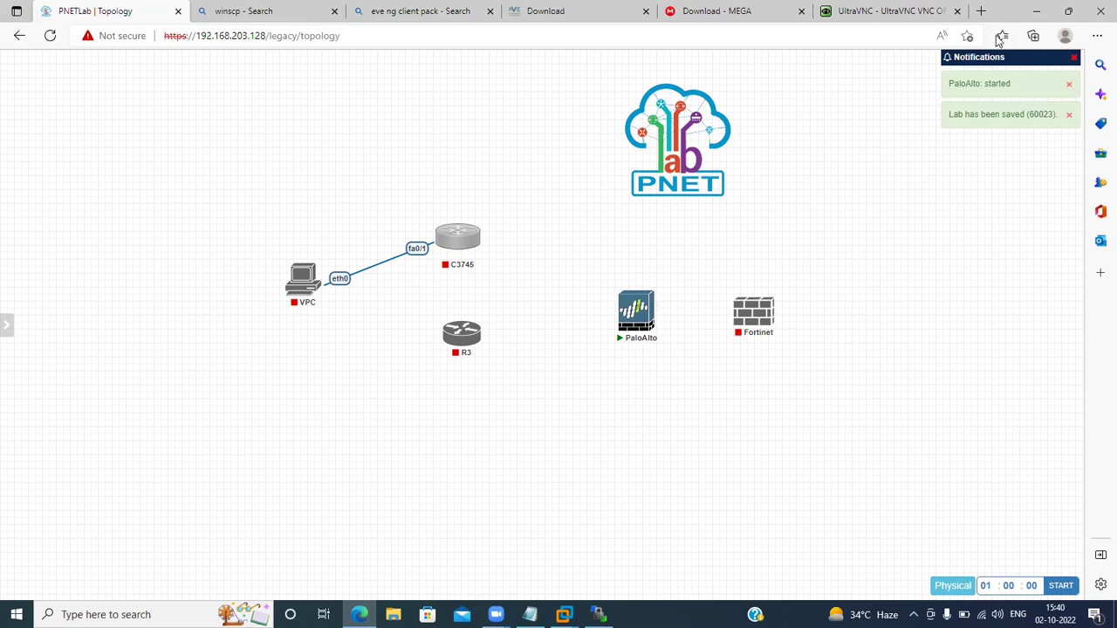
pyautogui.moveTo(623, 341)
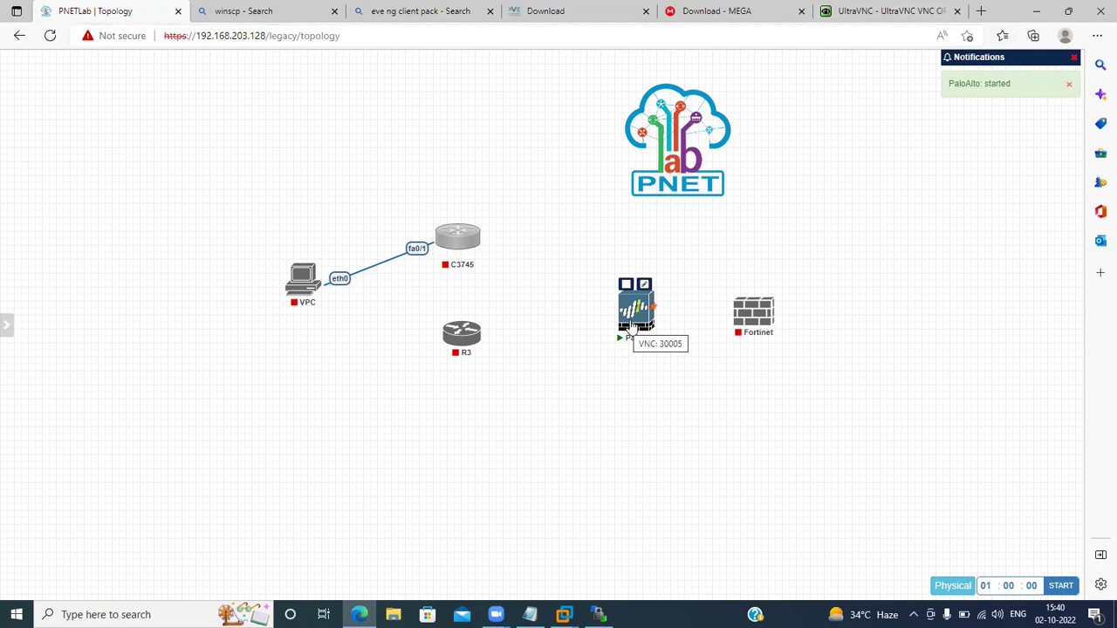
pyautogui.click(629, 332)
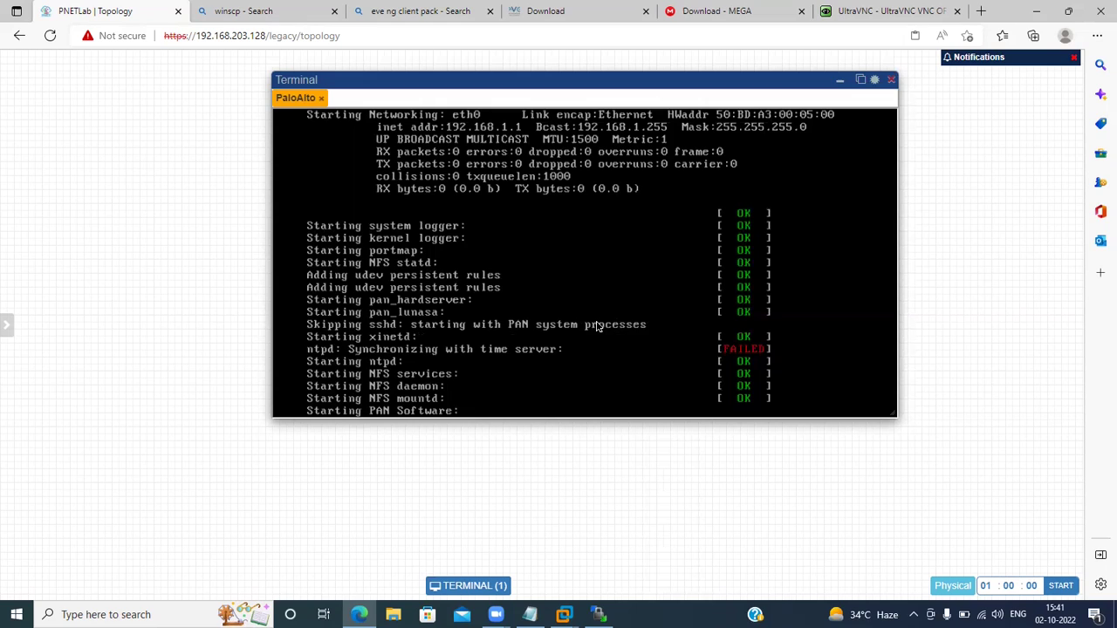
# Try logging in at the PaloAlto console with username 'admin' and a password.
pyautogui.write('admin')
pyautogui.press('Return')
pyautogui.write('a')
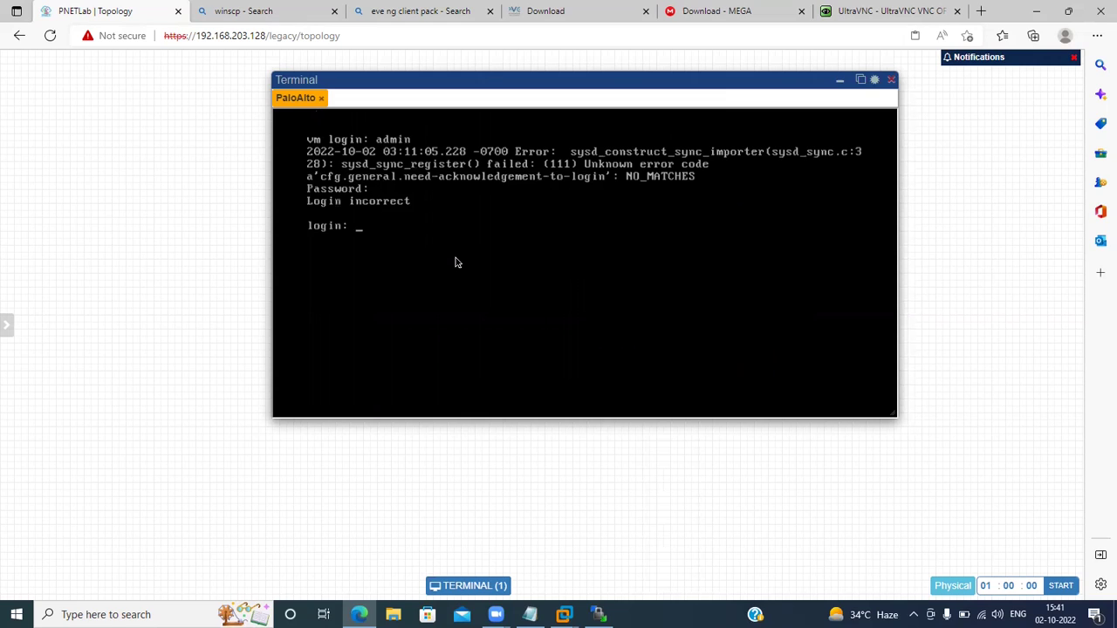
pyautogui.write('admin')
pyautogui.press('Return')
pyautogui.press('Return')
pyautogui.write('admin')
pyautogui.press('Return')
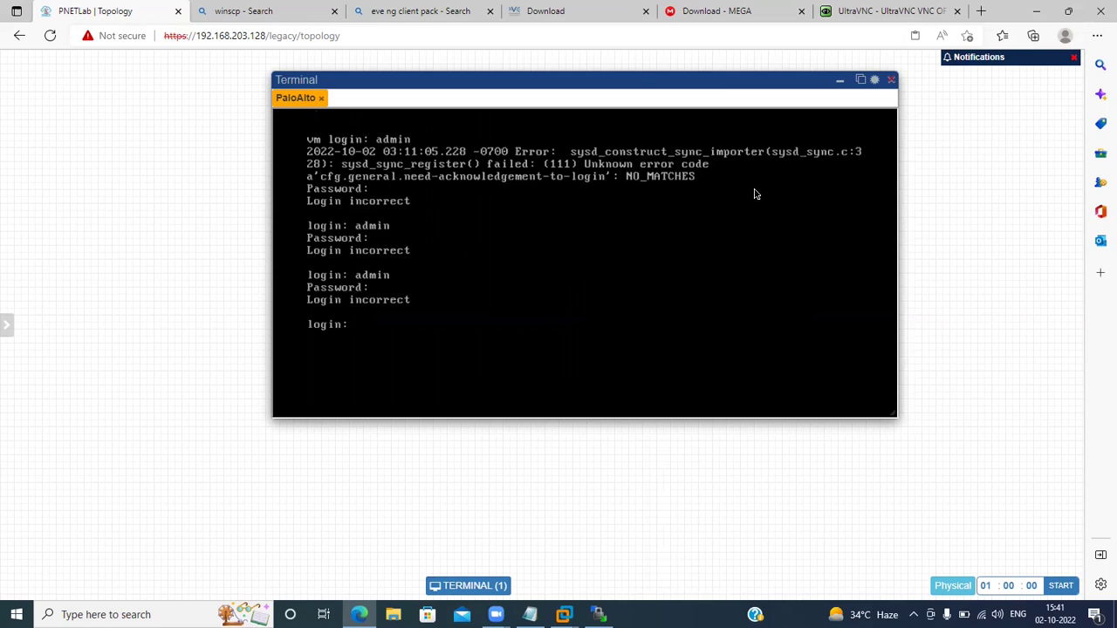
# Close the PaloAlto console window and stop the PaloAlto node.
pyautogui.click(891, 83)
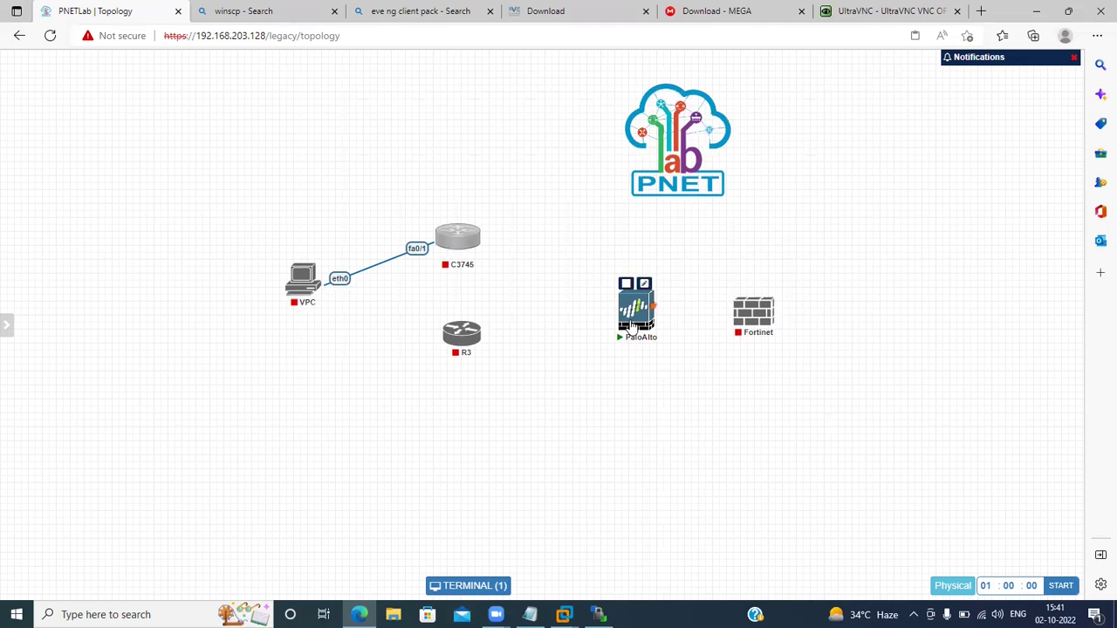
pyautogui.rightClick(631, 323)
pyautogui.click(666, 374)
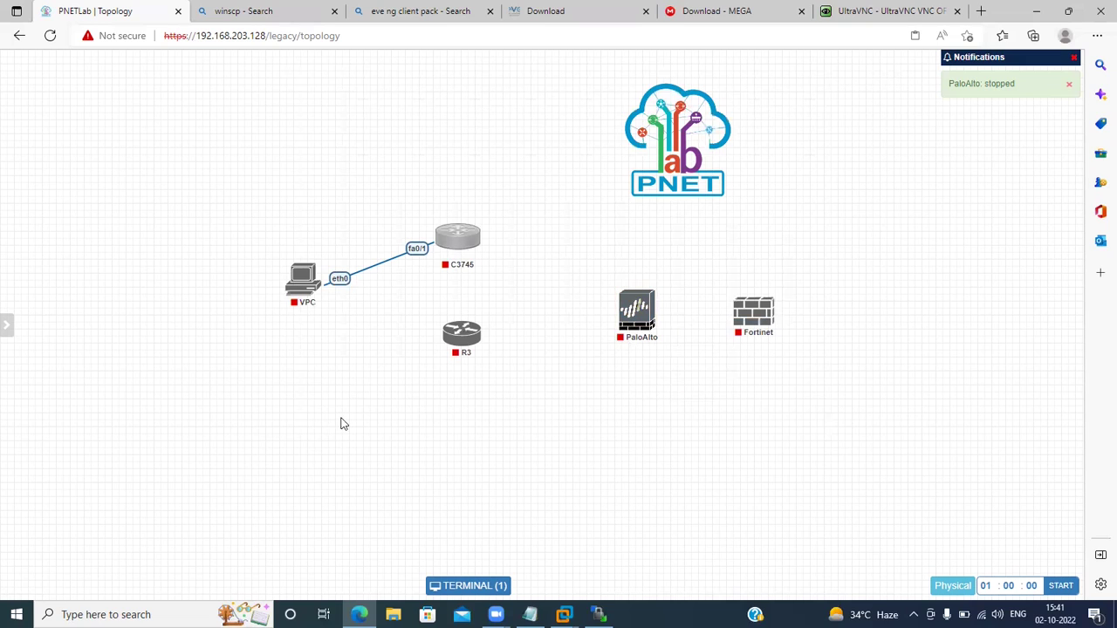
pyautogui.moveTo(2, 266)
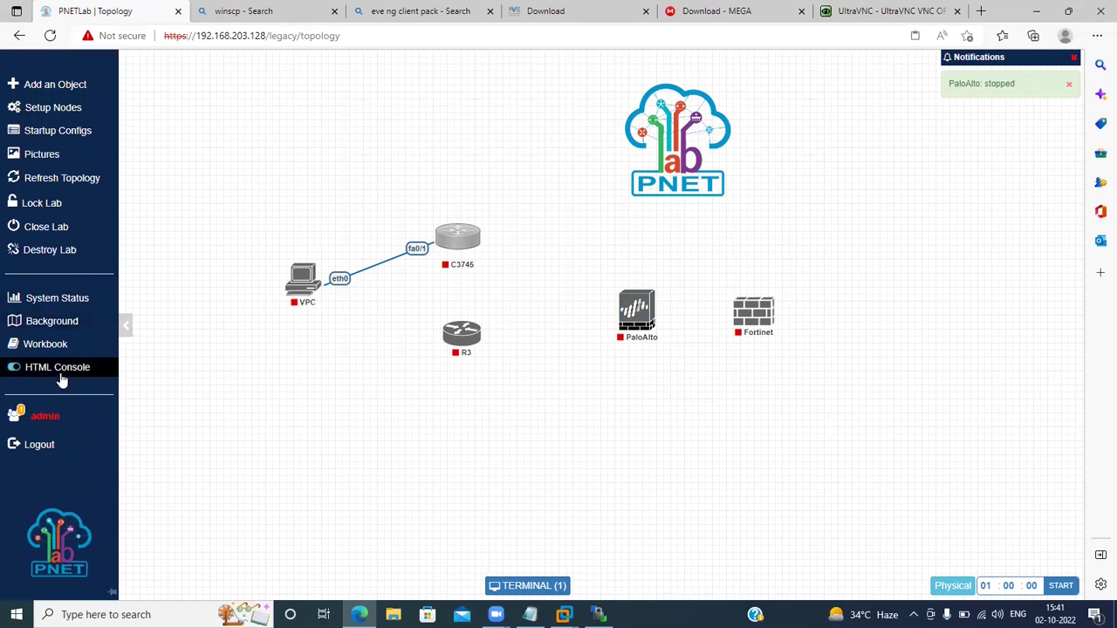
# Create a new workbook named 'test' for the lab.
pyautogui.click(50, 344)
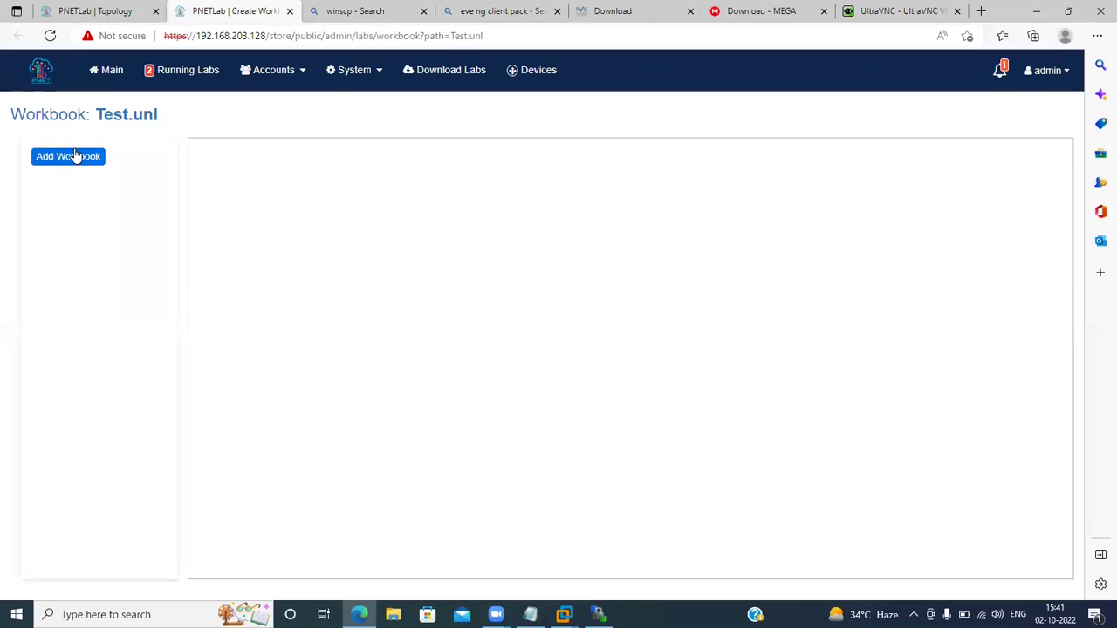
pyautogui.click(73, 153)
pyautogui.click(346, 305)
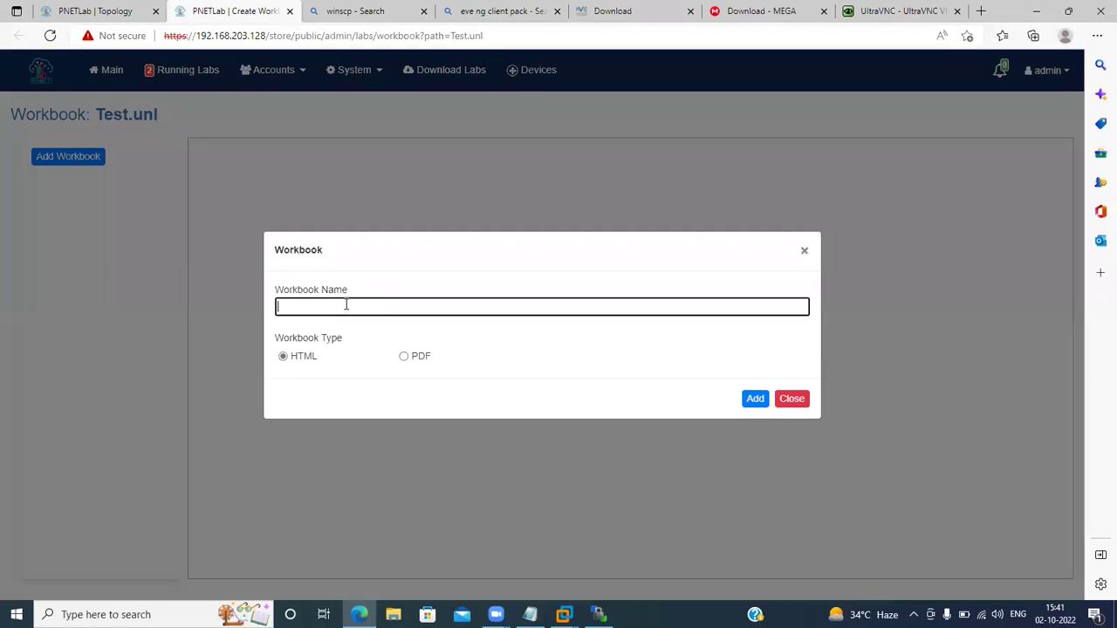
pyautogui.write('test')
pyautogui.click(753, 399)
# Open the test workbook and add a blank first page, erasing the trial text.
pyautogui.click(57, 192)
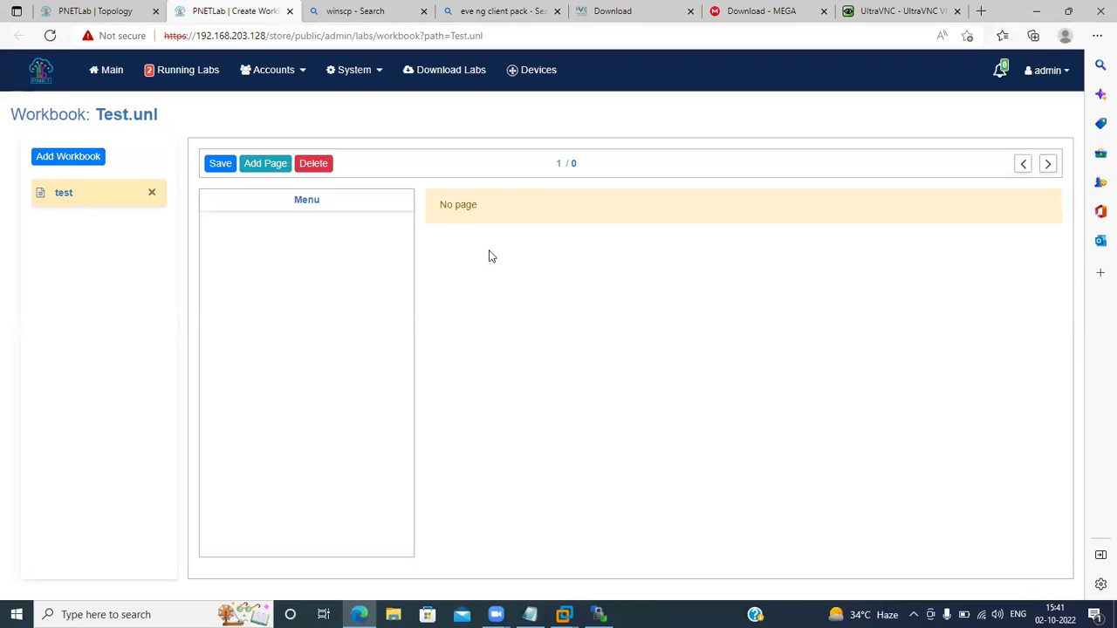
pyautogui.doubleClick(303, 199)
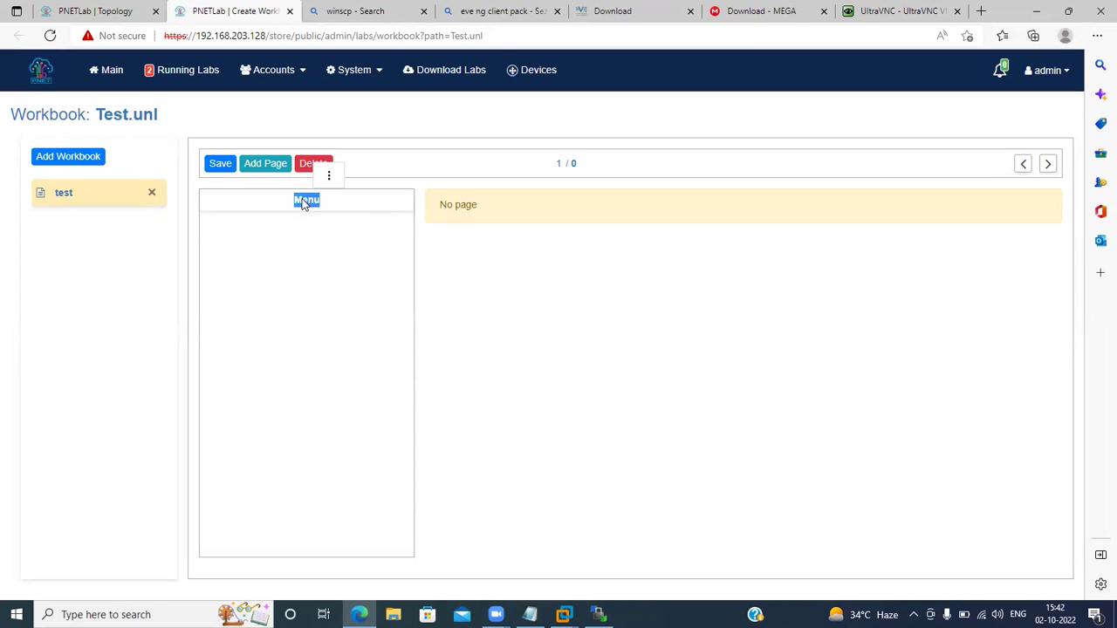
pyautogui.click(266, 164)
pyautogui.click(571, 310)
pyautogui.write('djkahfkdjhafkasd')
pyautogui.press('BackSpace')
pyautogui.press('BackSpace')
pyautogui.press('BackSpace')
pyautogui.press('BackSpace')
pyautogui.press('BackSpace')
pyautogui.press('BackSpace')
pyautogui.press('BackSpace')
pyautogui.press('BackSpace')
pyautogui.press('BackSpace')
pyautogui.press('BackSpace')
pyautogui.press('BackSpace')
pyautogui.press('BackSpace')
pyautogui.press('BackSpace')
pyautogui.press('BackSpace')
pyautogui.press('BackSpace')
pyautogui.press('BackSpace')
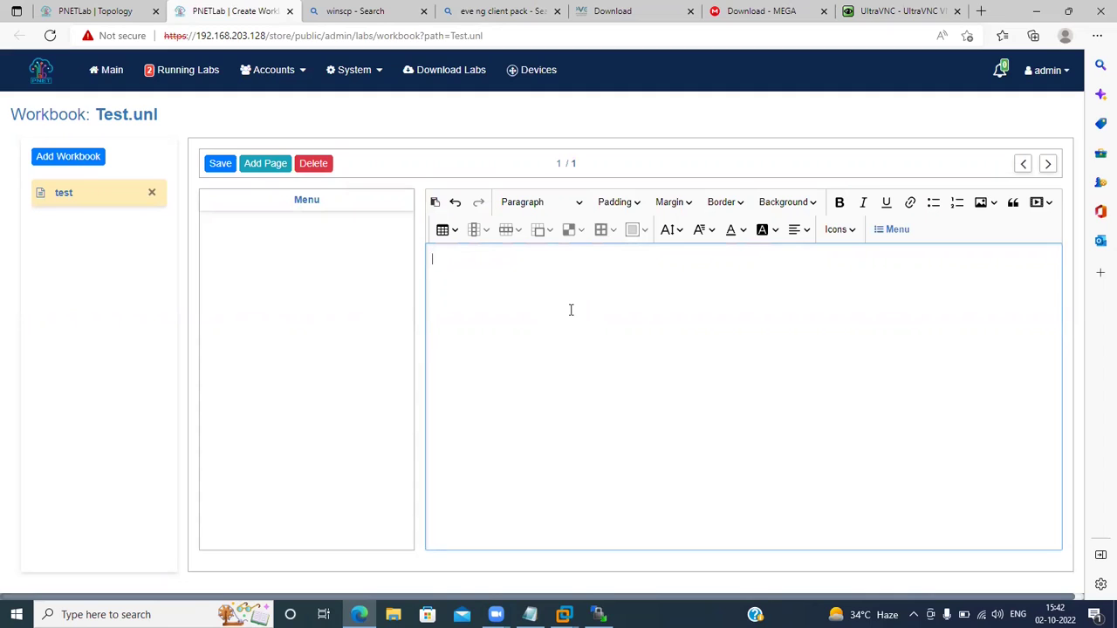
# Leave the workbook page and return to the main lab workspace listing.
pyautogui.click(299, 73)
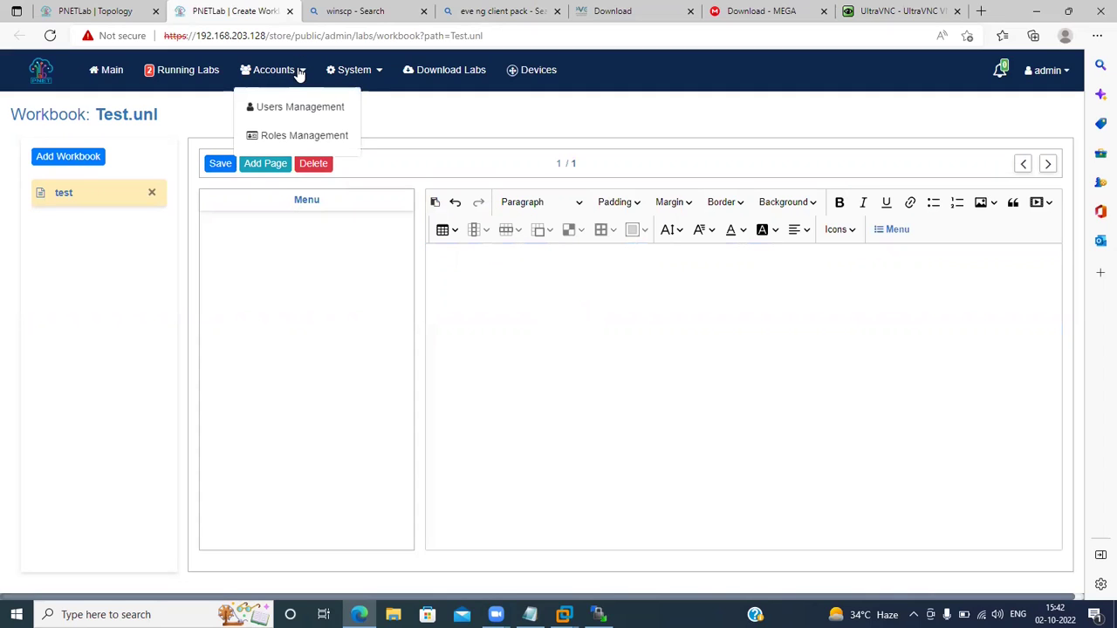
pyautogui.click(336, 107)
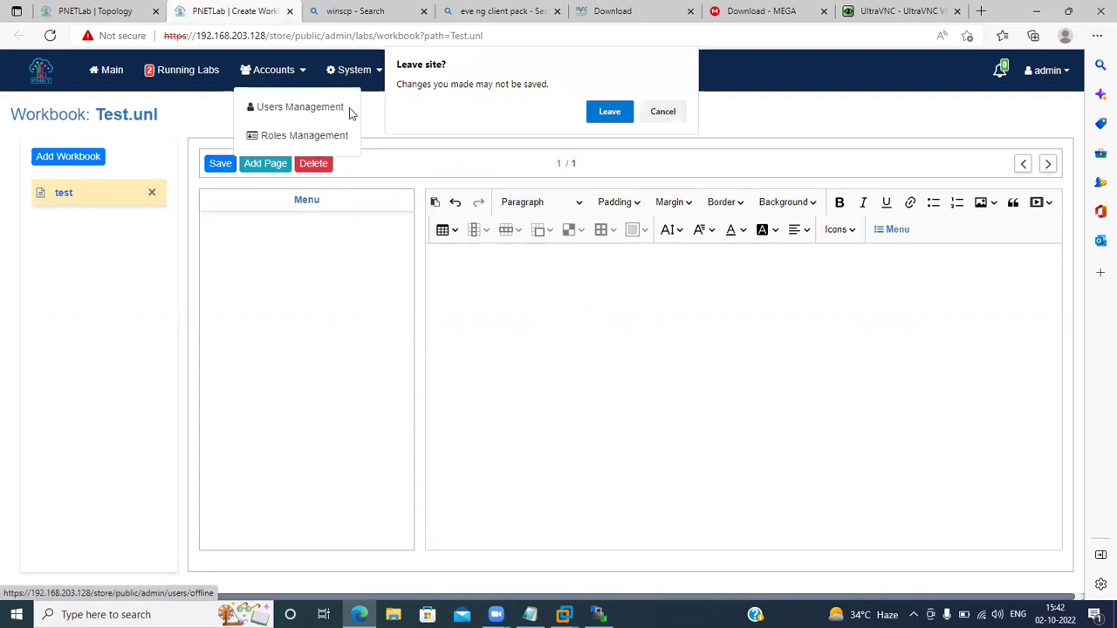
pyautogui.click(668, 112)
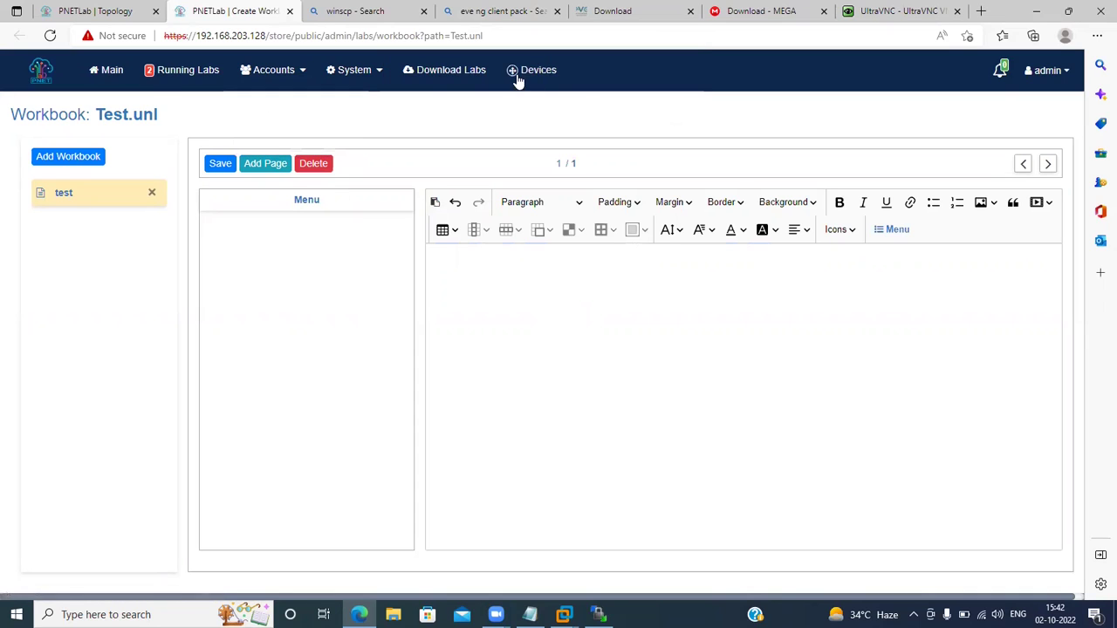
pyautogui.click(357, 71)
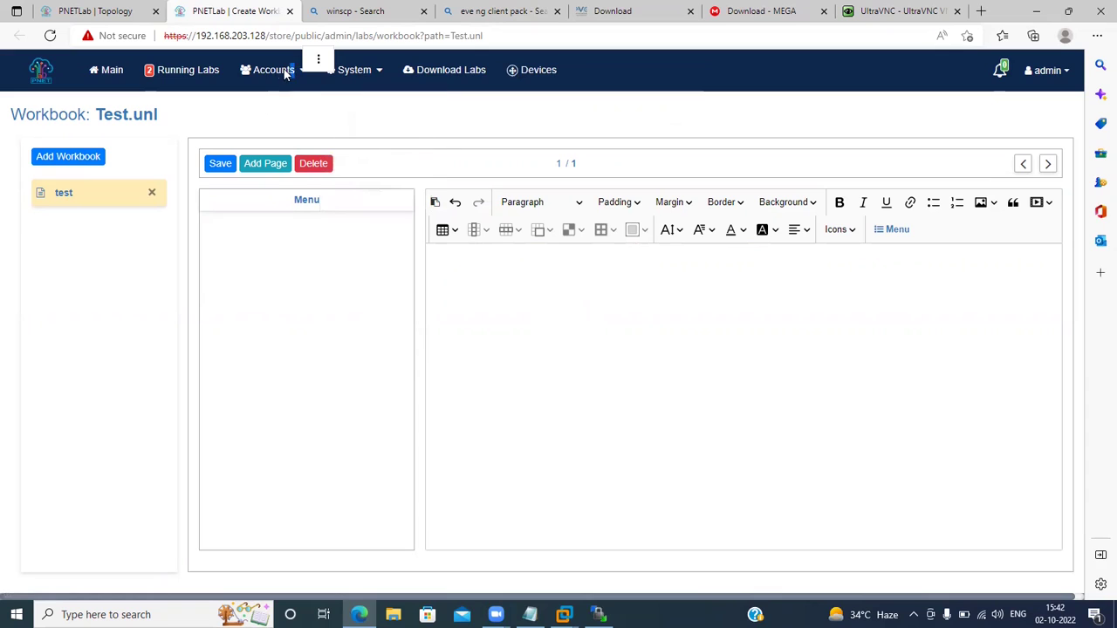
pyautogui.moveTo(284, 77)
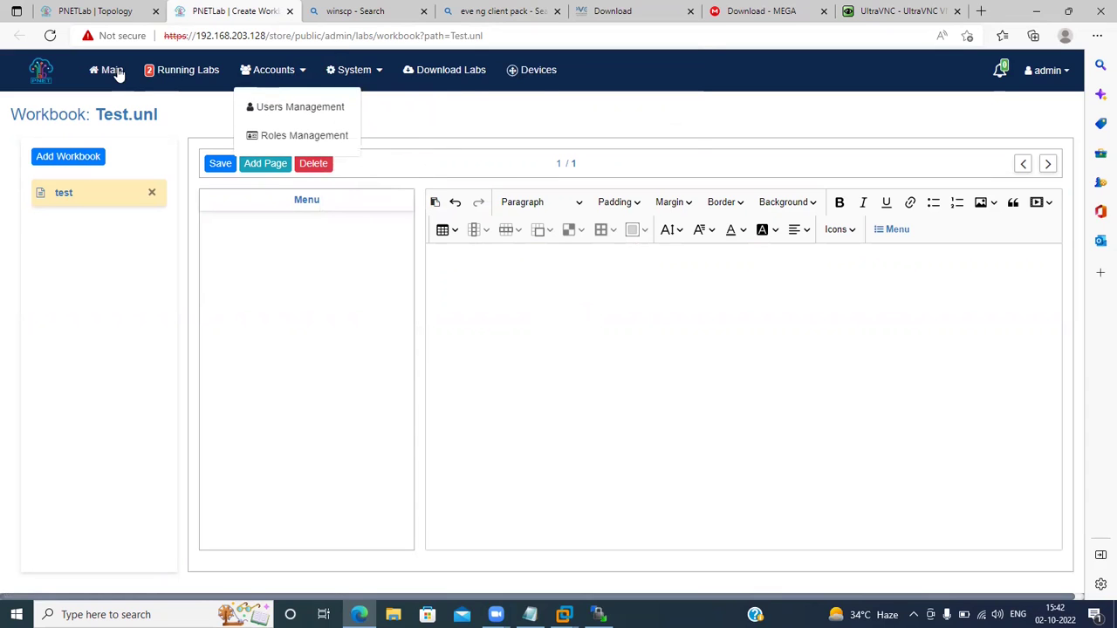
pyautogui.click(115, 71)
pyautogui.click(614, 138)
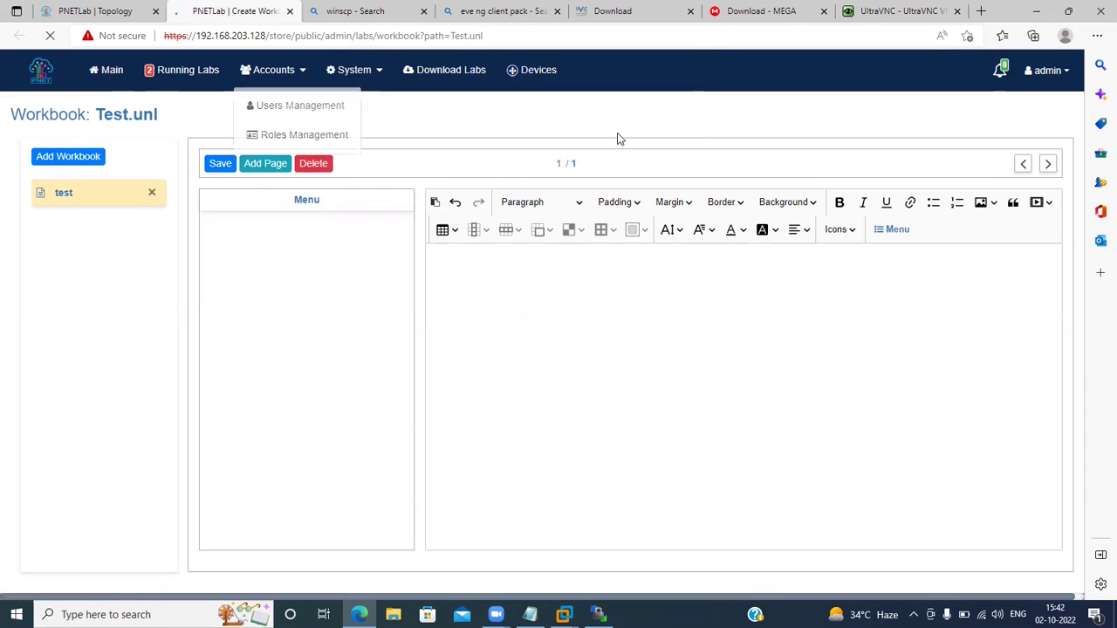
pyautogui.click(113, 71)
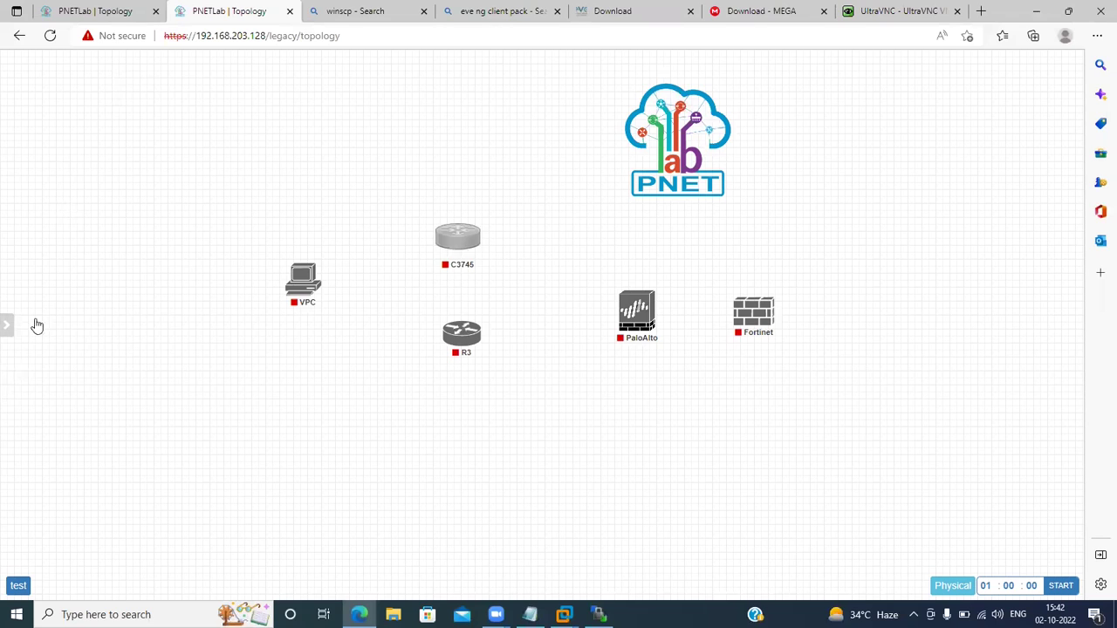
# Check System Status lists five nodes (VPC, C3745, R3, Fortinet, PaloAlto), then close it.
pyautogui.moveTo(35, 323)
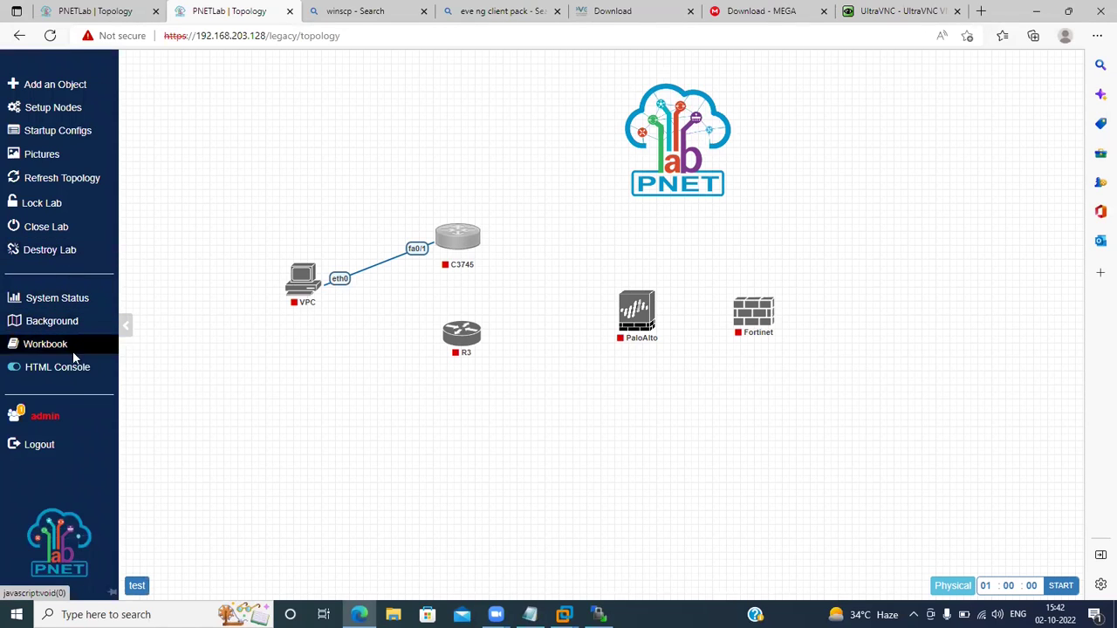
pyautogui.click(56, 298)
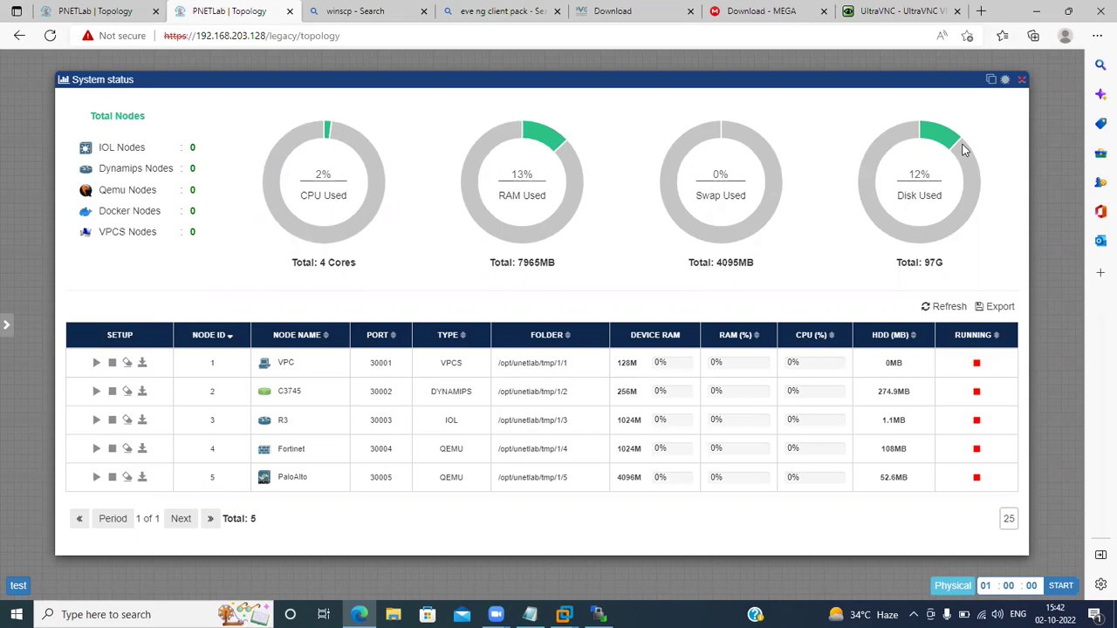
pyautogui.click(1021, 85)
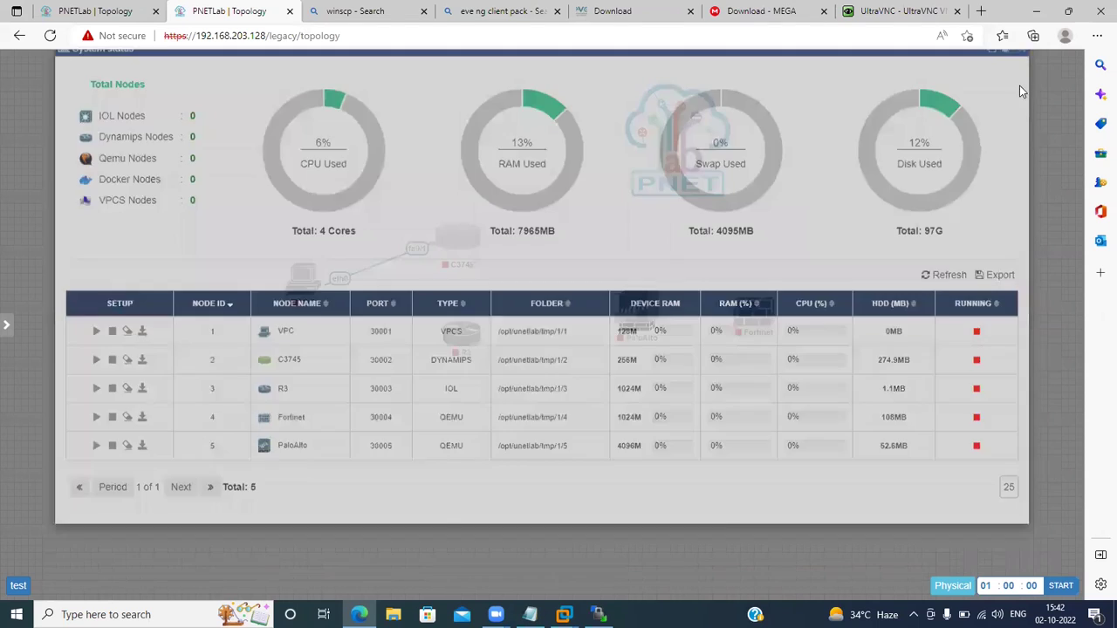